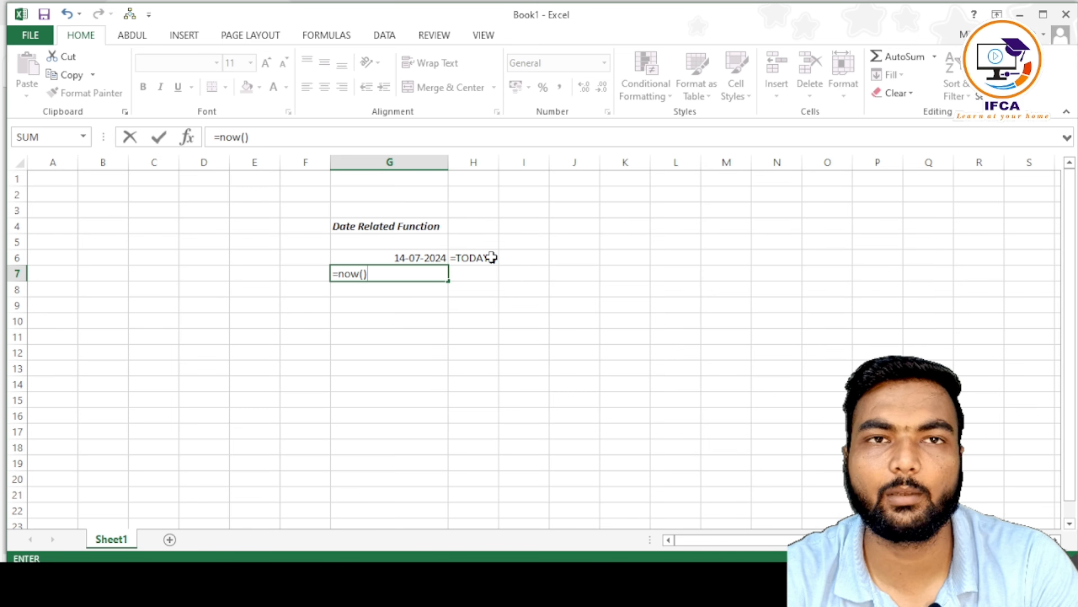
Step: Commit the =NOW() formula in cell G7 and format the cell to display only the time
key("Return")
key("Up")
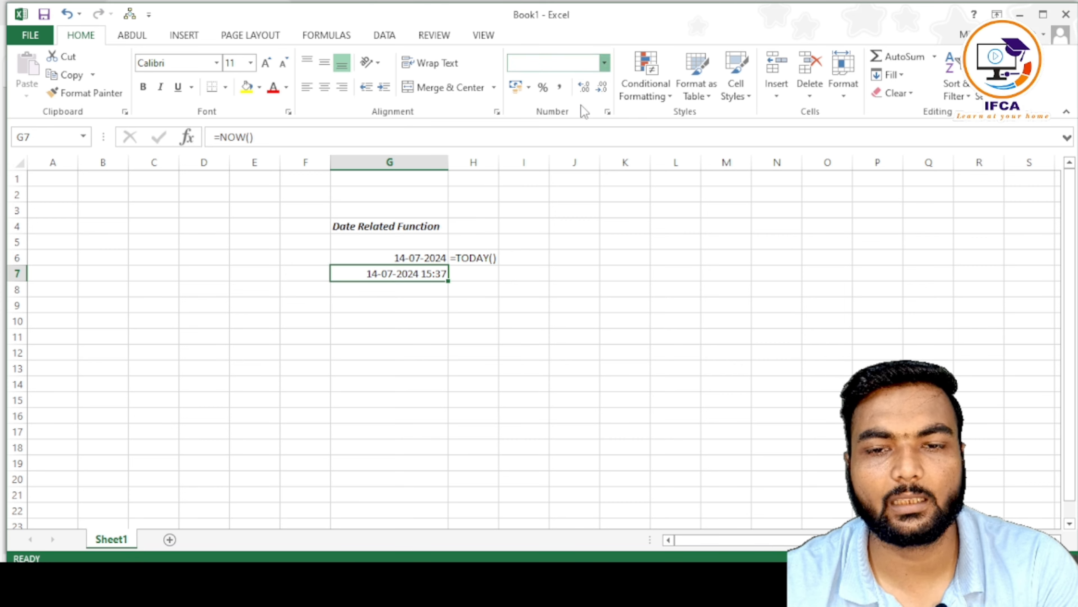
left_click(604, 62)
left_click(560, 298)
Step: Show the formula text of G7 in cell H7 using =FORMULATEXT(G7)
left_click(475, 274)
type("=for")
key("Down")
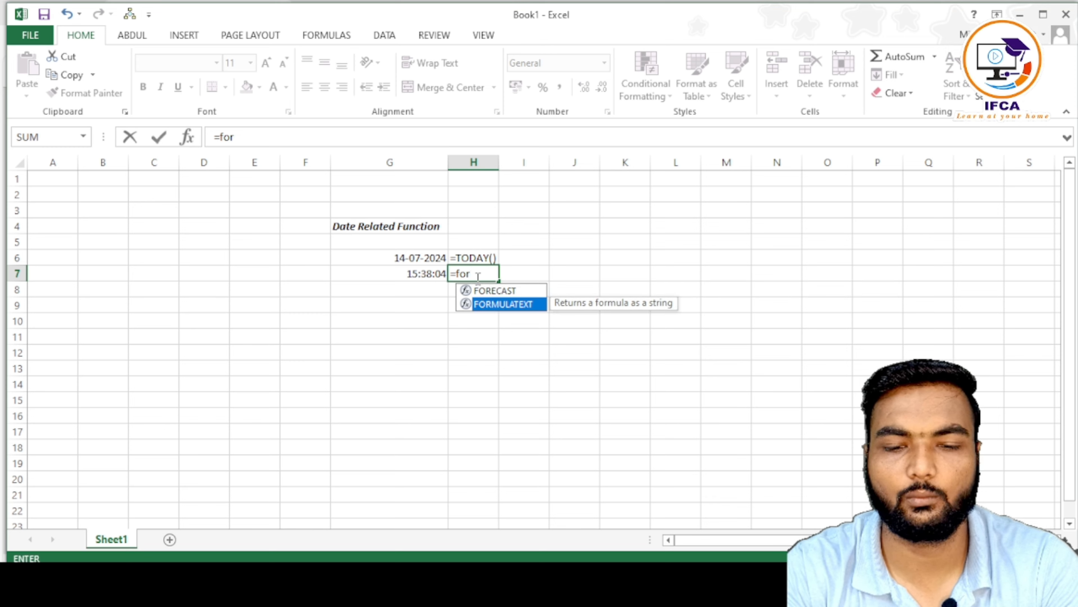
key("Tab")
key("Left")
key("Return")
left_click(477, 276)
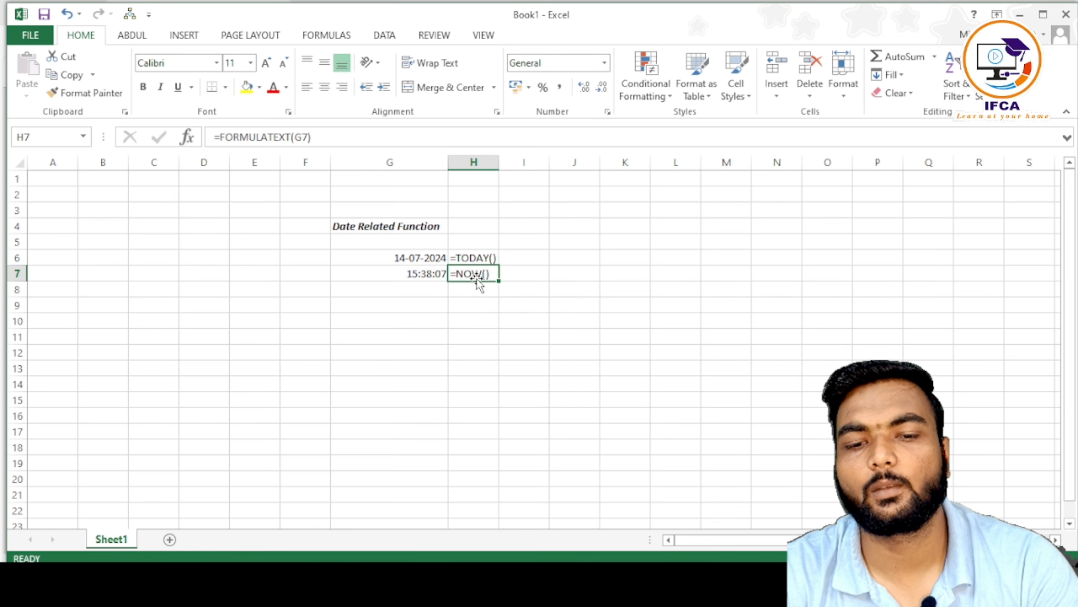
left_click(491, 399)
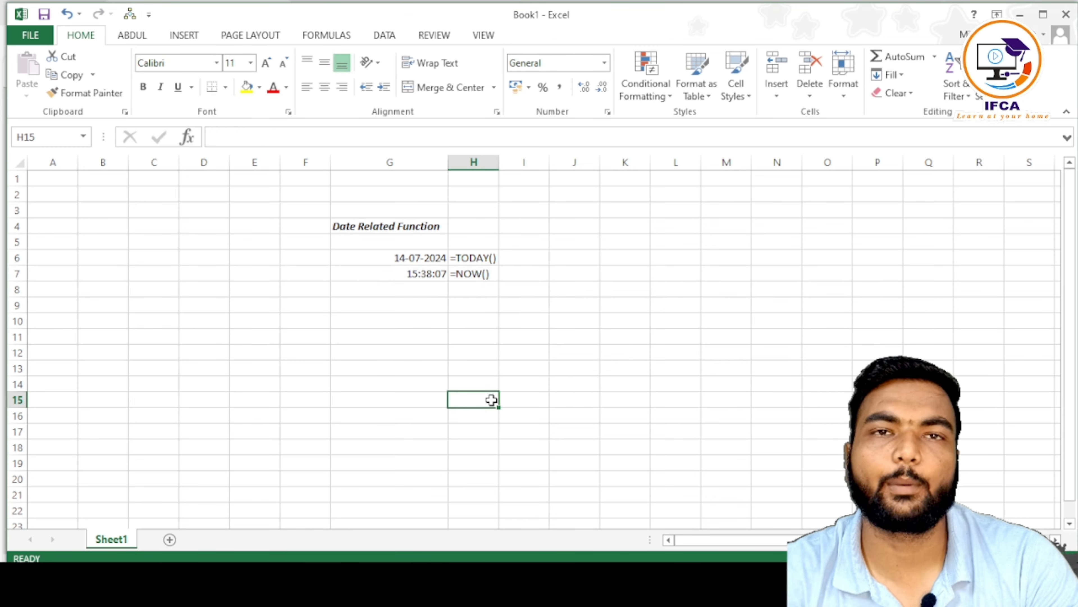
Step: Enter the headings day, month and year in cells E13, F13 and G13
left_click(254, 364)
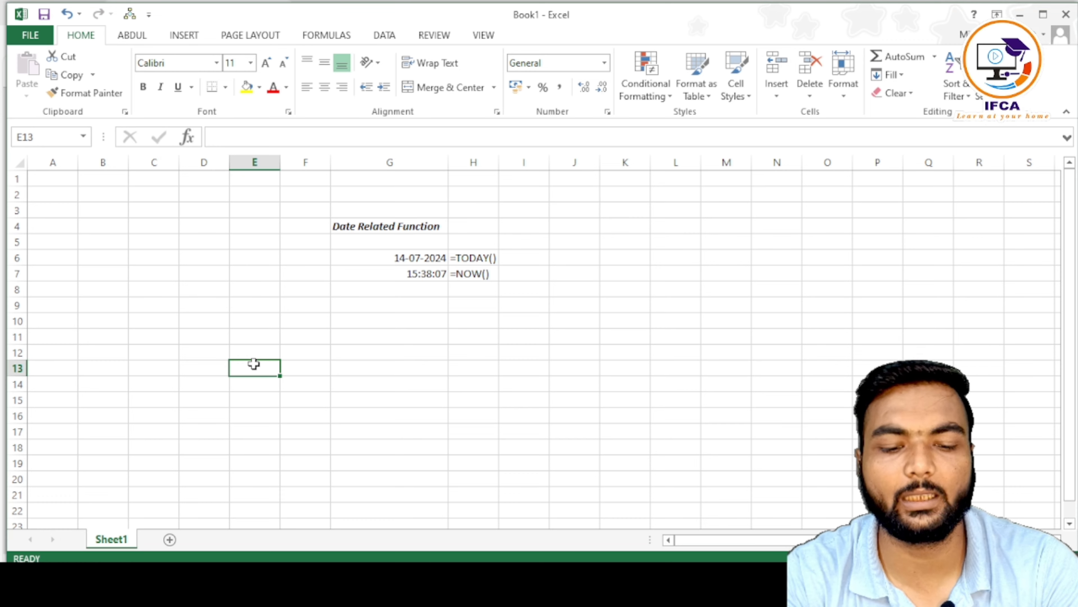
type("da")
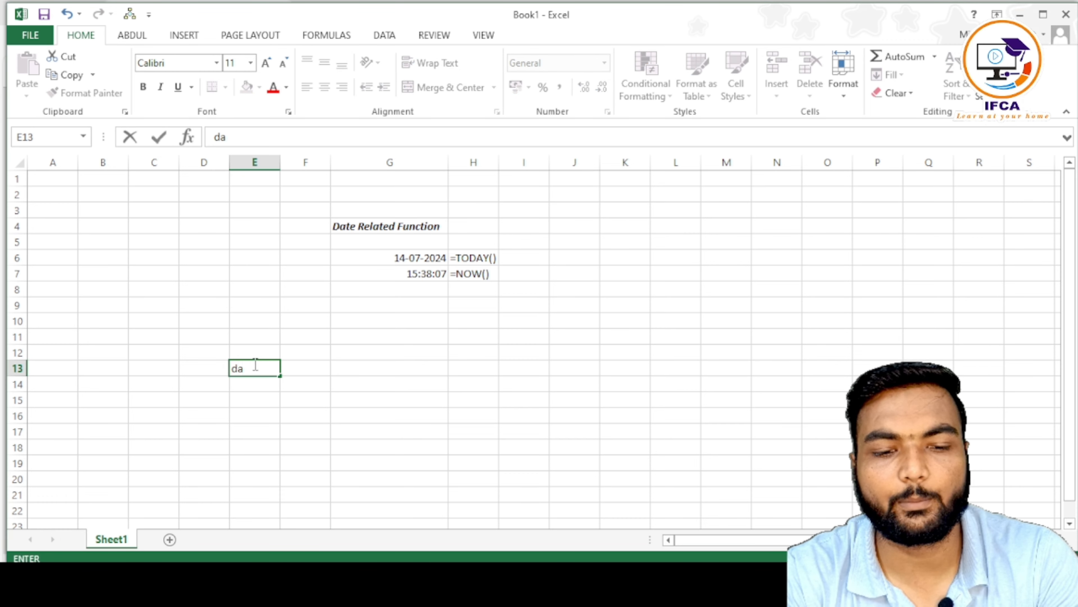
type("y")
key("Tab")
type("month")
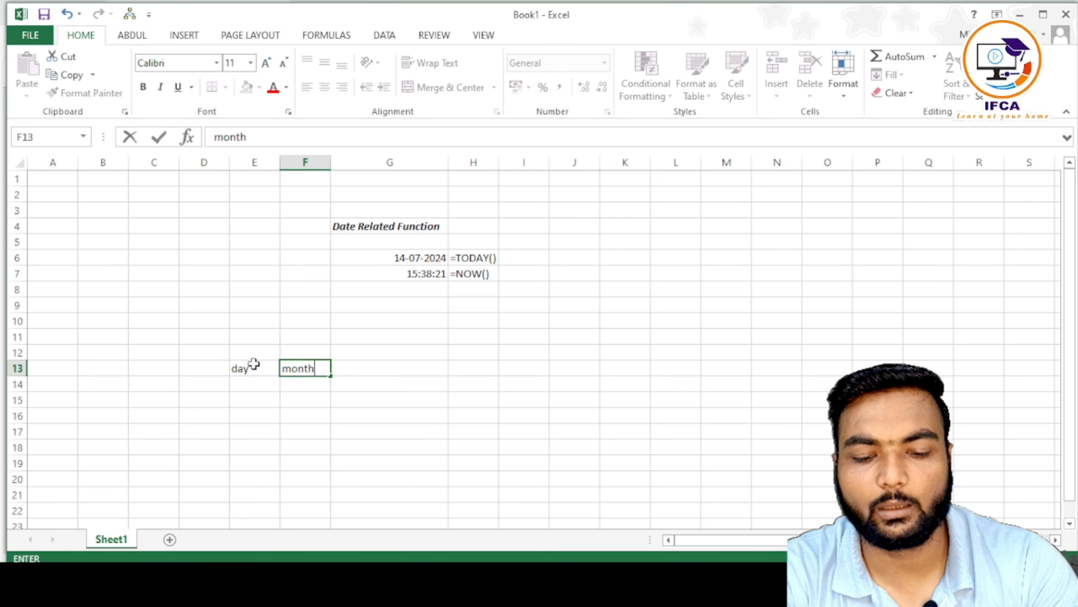
key("Tab")
type("year")
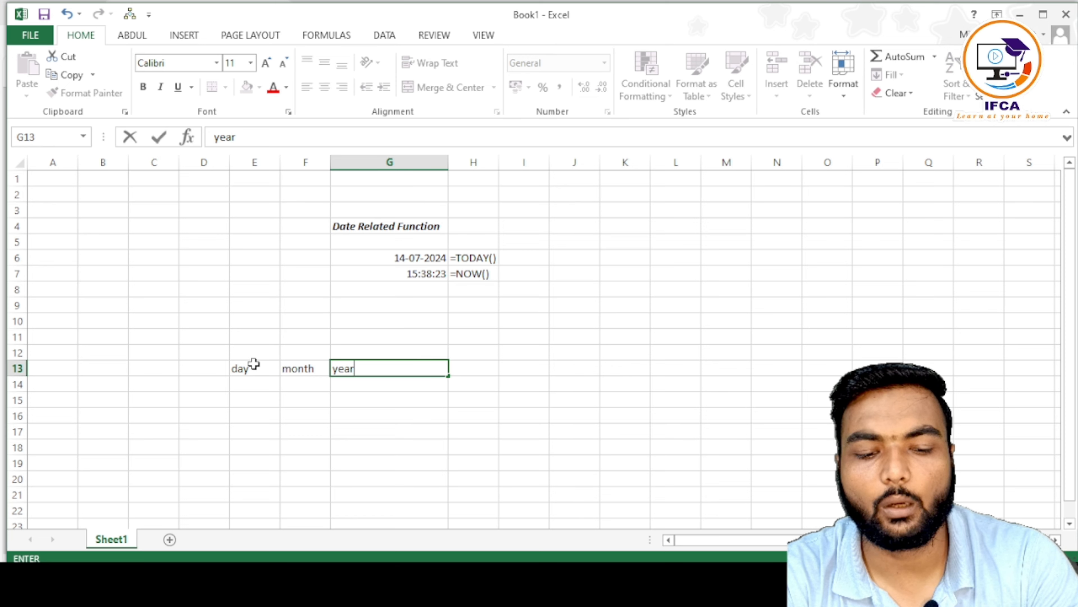
key("Return")
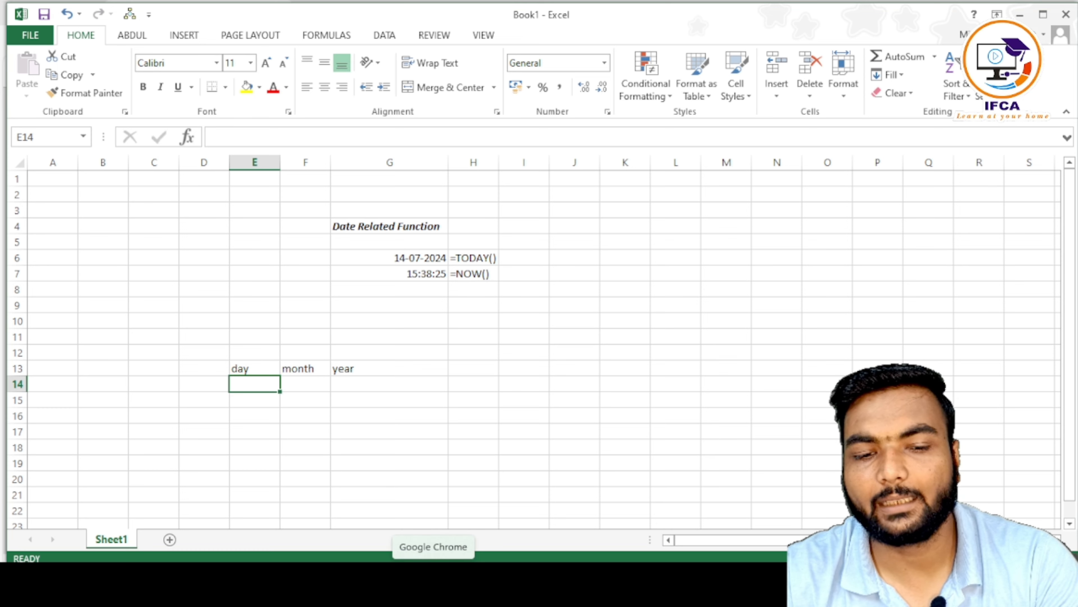
Step: Examine the date in G6 as the source for the day, month and year values
key("Up")
key("Up")
key("Up")
key("Up")
key("Right")
key("Right")
key("Right")
key("Up")
key("Up")
key("Up")
key("Up")
key("Left")
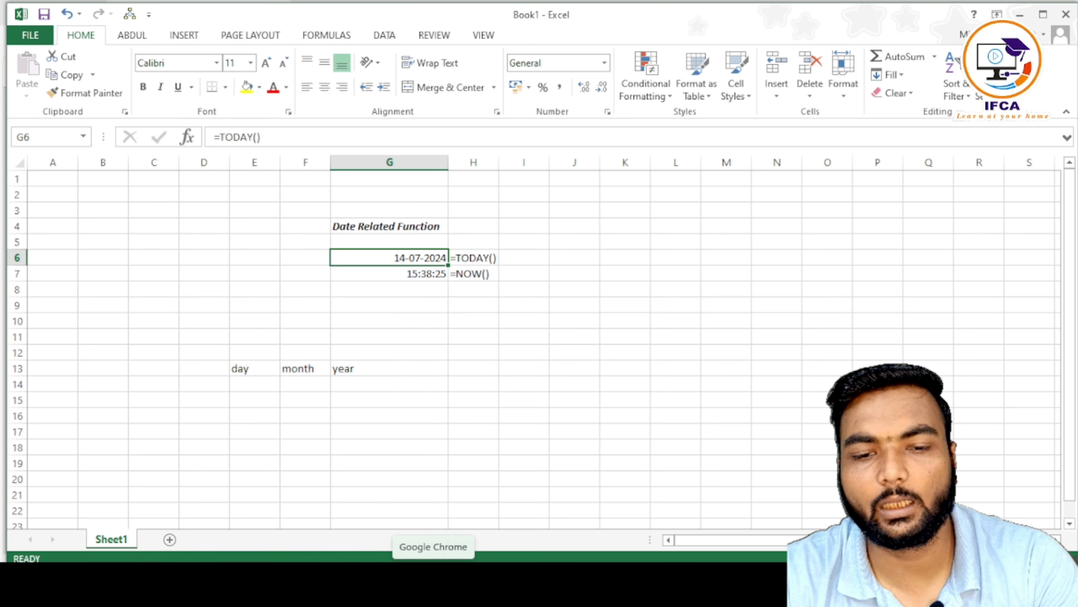
Step: Enter the date parts manually in E14:G14: 14 for day, 07 for month and 2024 for year
key("Down")
key("Down")
key("Down")
key("Down")
key("Down")
key("Down")
key("Down")
key("Down")
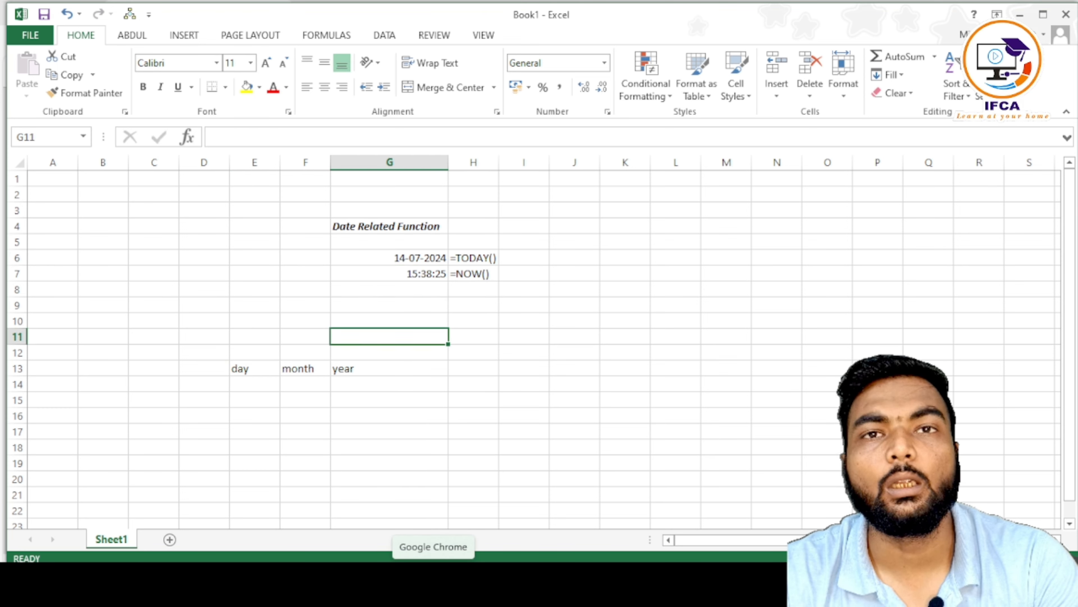
key("Left")
key("Left")
type("14")
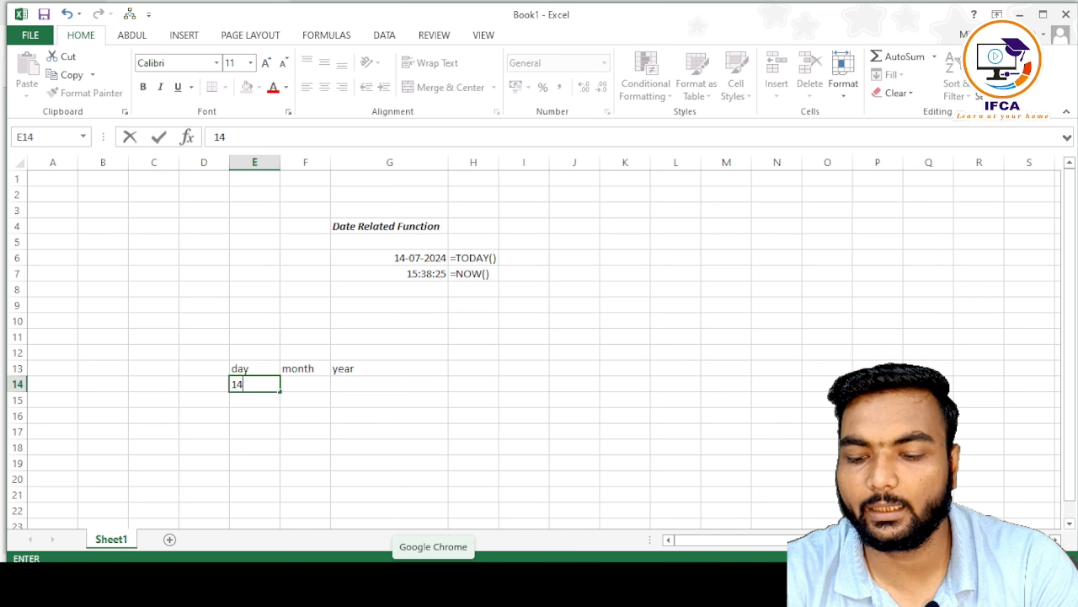
key("Tab")
type("07")
key("Tab")
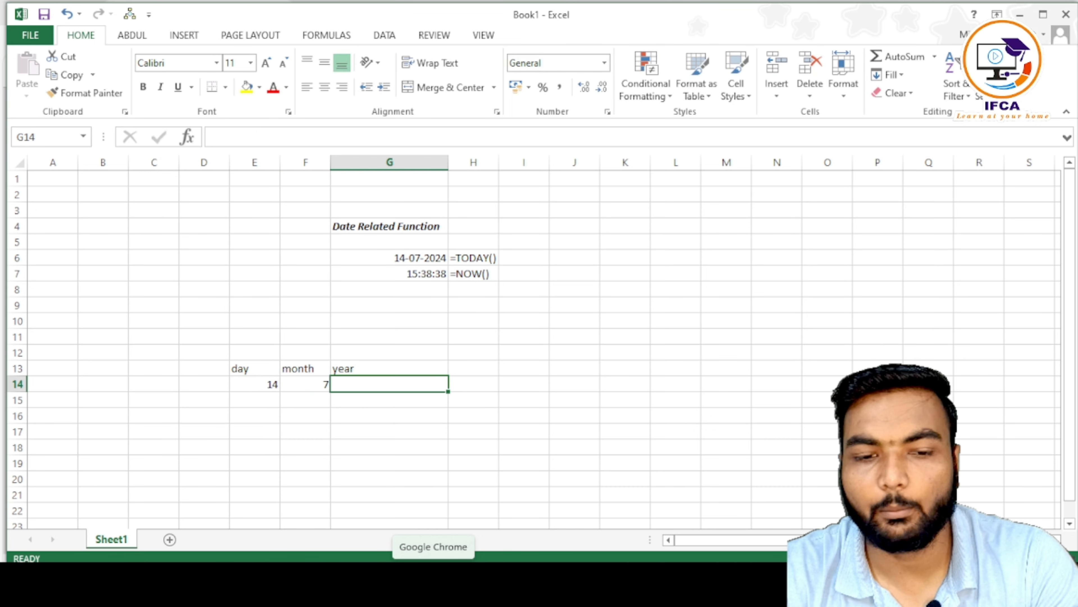
type("2024")
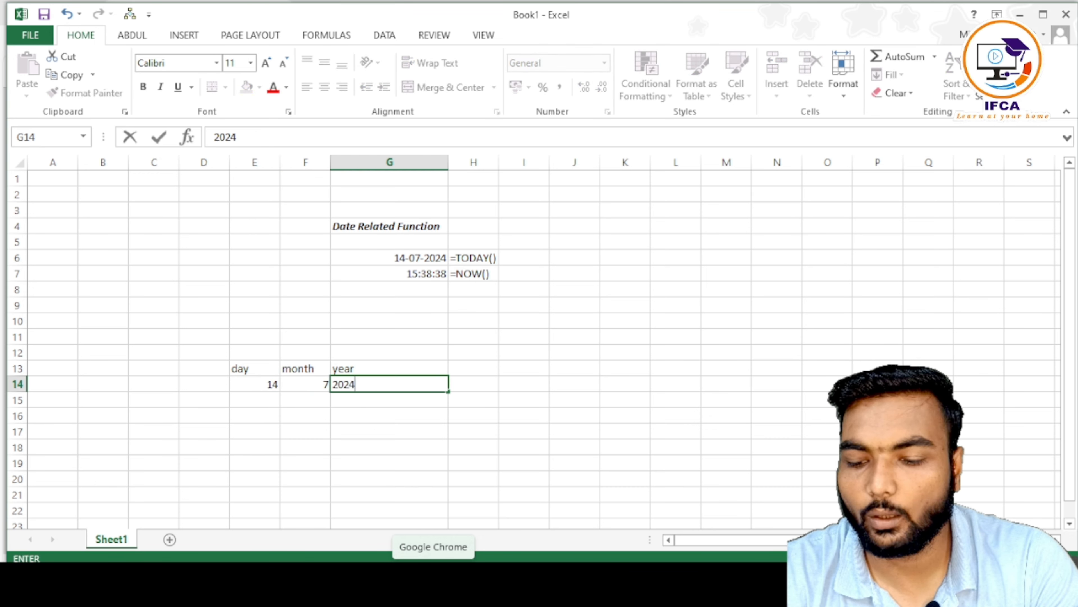
key("Return")
Step: Clear the manually entered day, month and year values from E14:G14
key("Up")
key("Right")
key("Left")
key("Left")
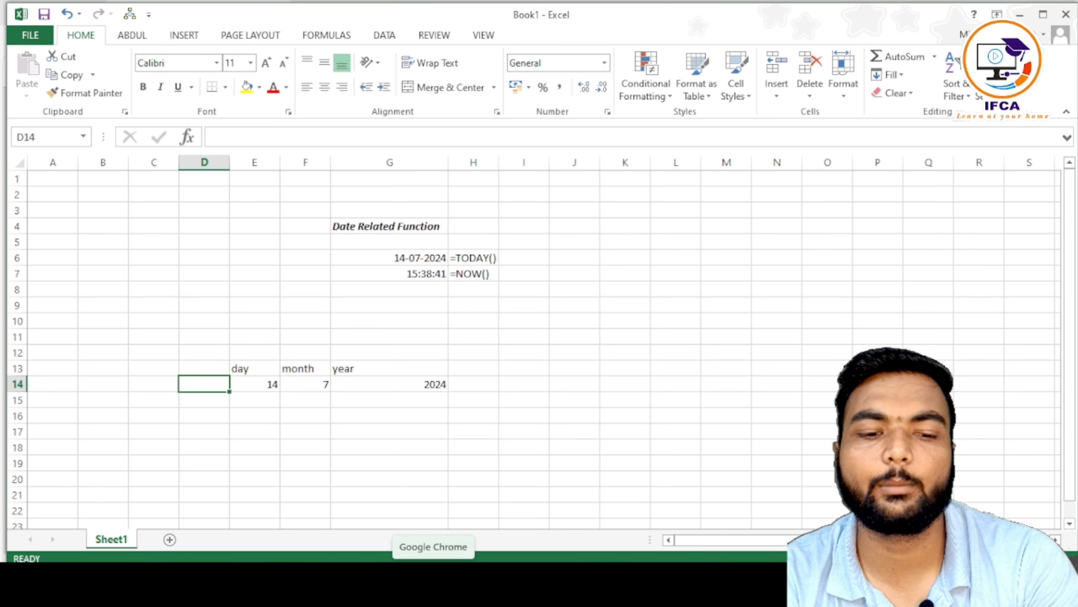
key("Right")
key("shift+Right")
key("shift+Right")
key("Delete")
key("Up")
key("Down")
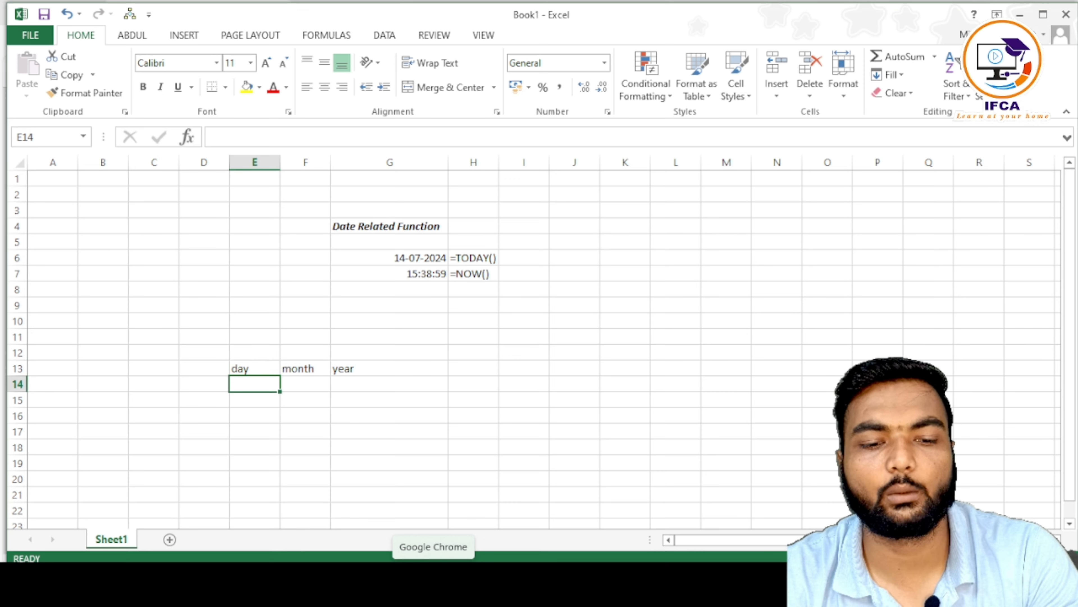
Step: Extract the day from the date in G6 into cell E14 with =DAY(G6)
type("=day(")
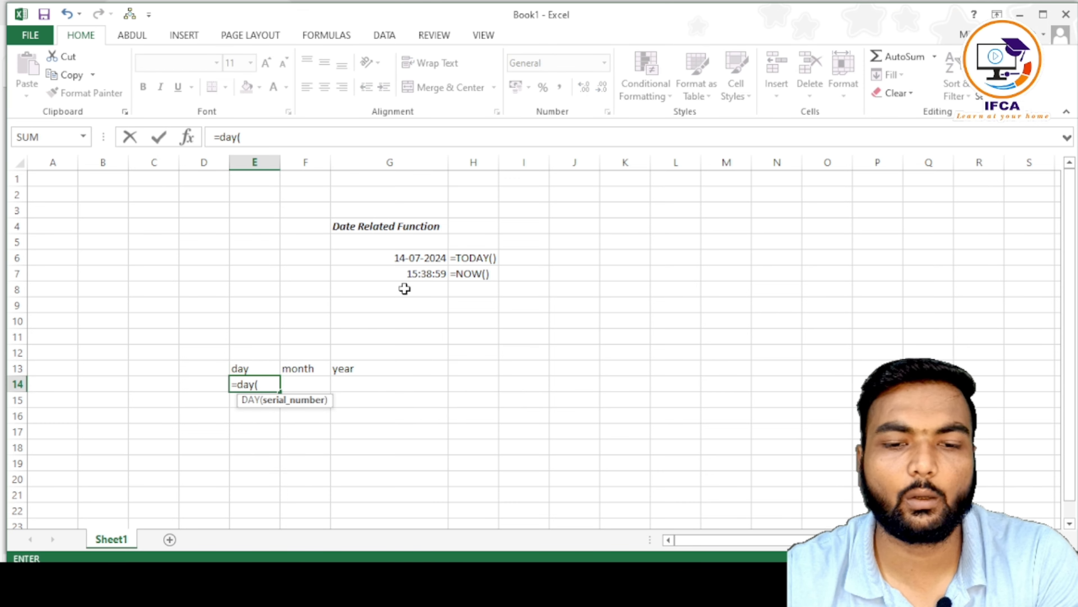
left_click(401, 257)
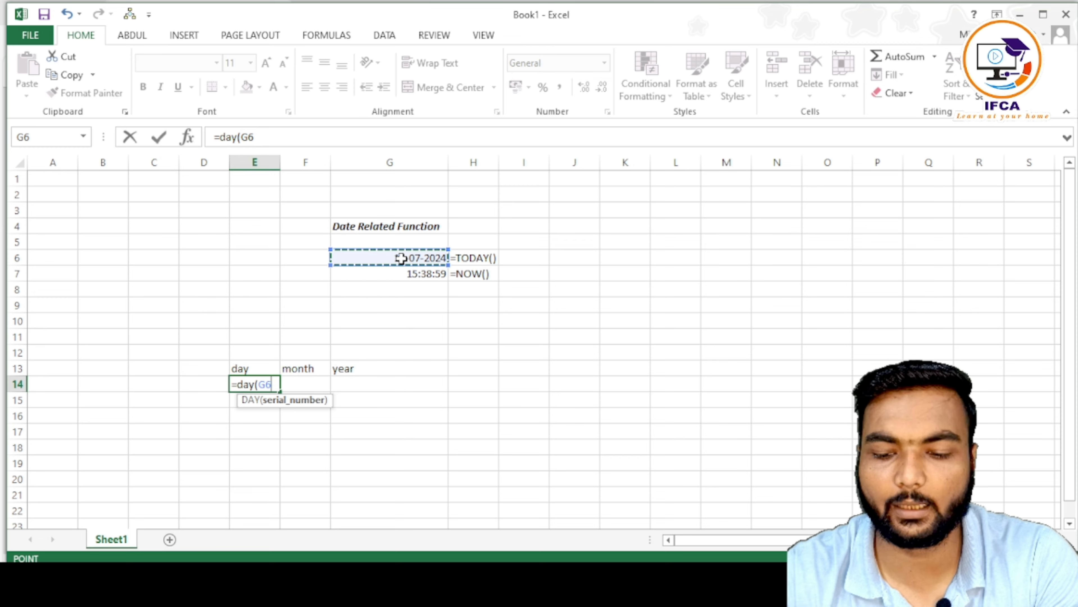
type(")")
key("Return")
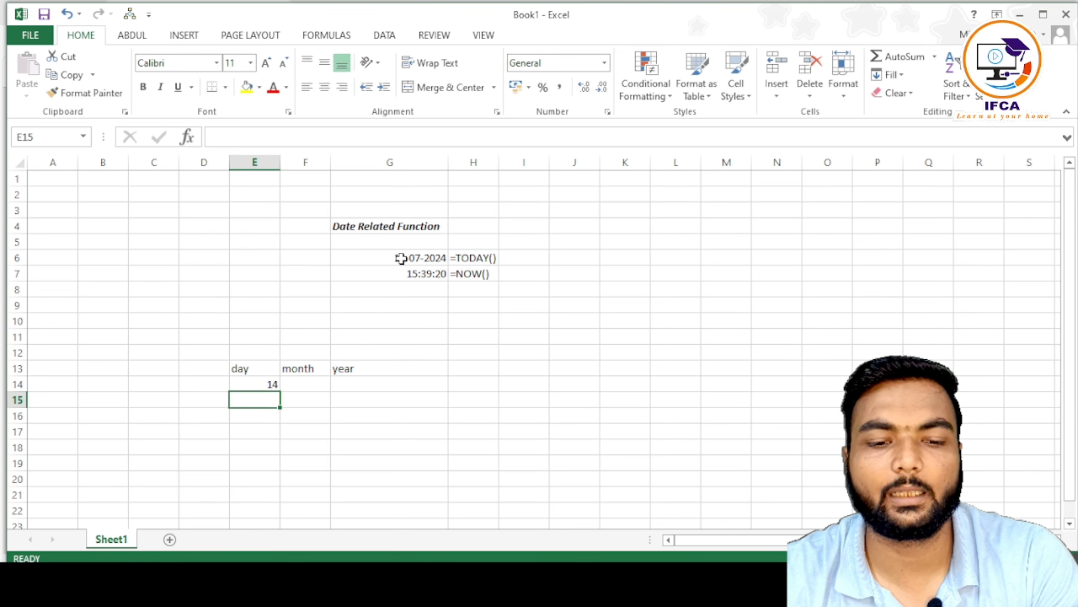
key("Up")
key("Down")
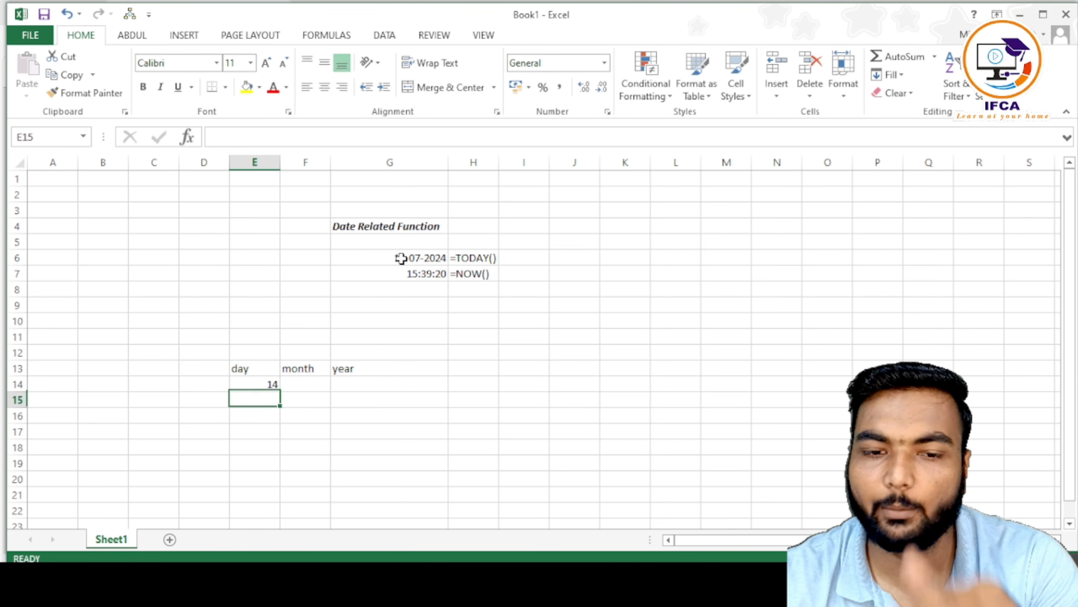
Step: Extract the month from the date in G6 into cell F14 with =MONTH(G6)
left_click(301, 384)
type("=MONTH(")
left_click(385, 258)
type(")")
key("Tab")
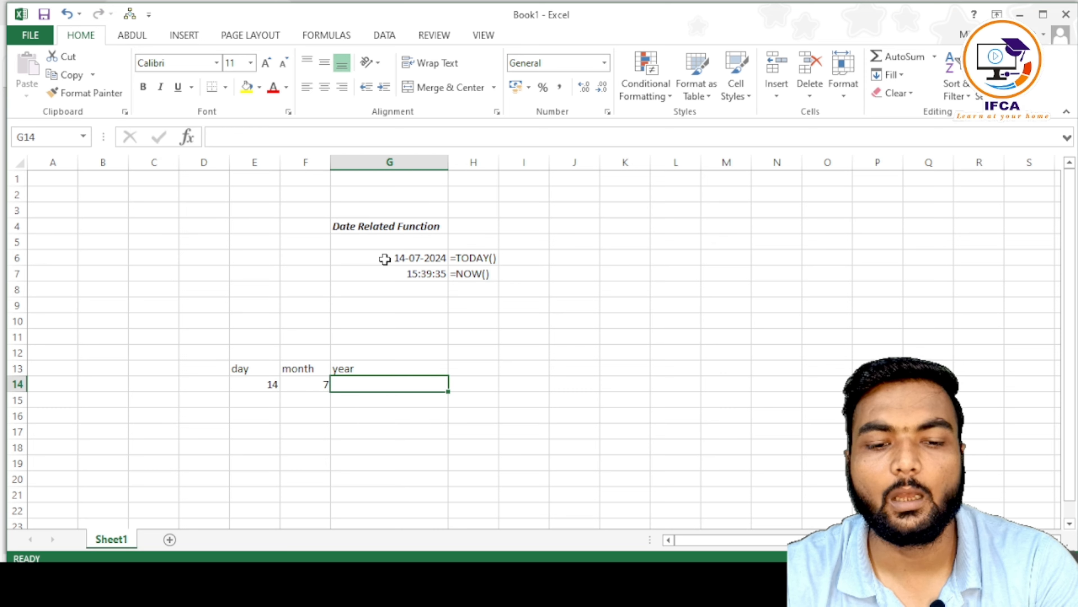
Step: Extract the year from the date in G6 into cell G14 with =YEAR(G6)
type("=ye")
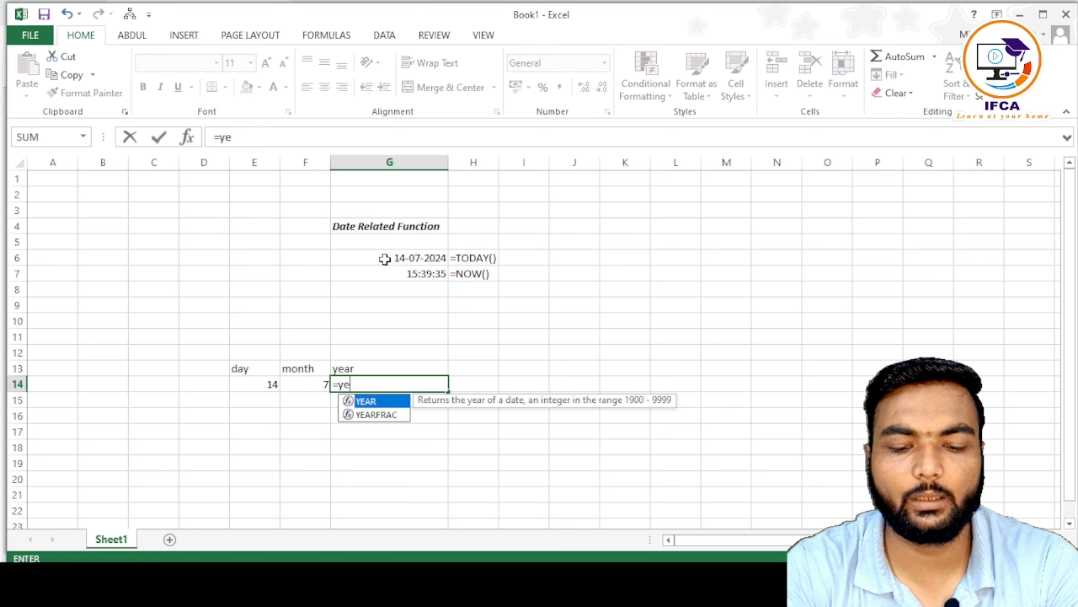
key("Tab")
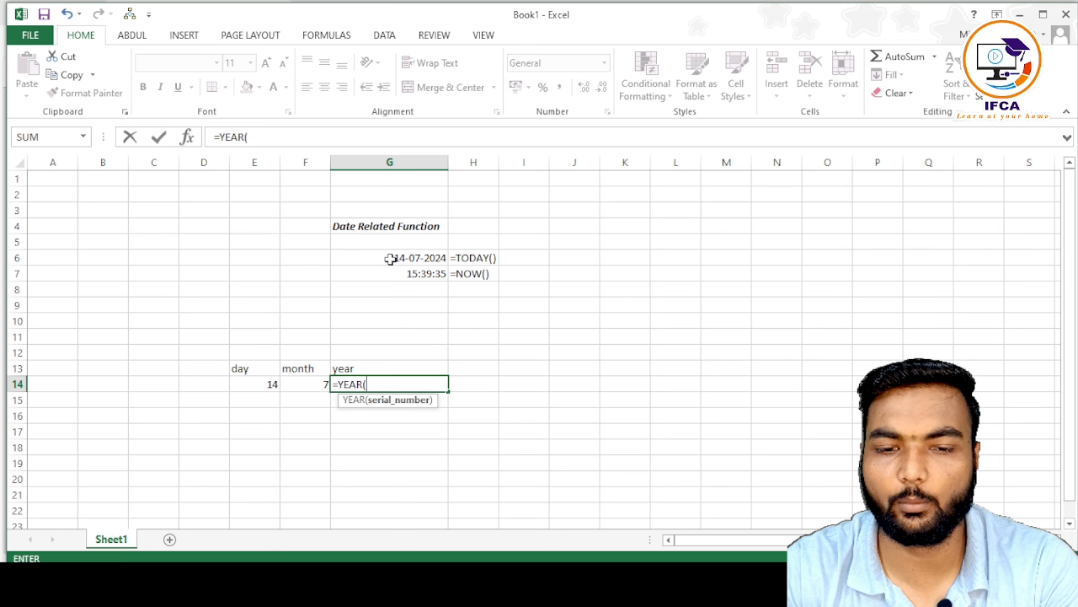
left_click(399, 258)
key("Return")
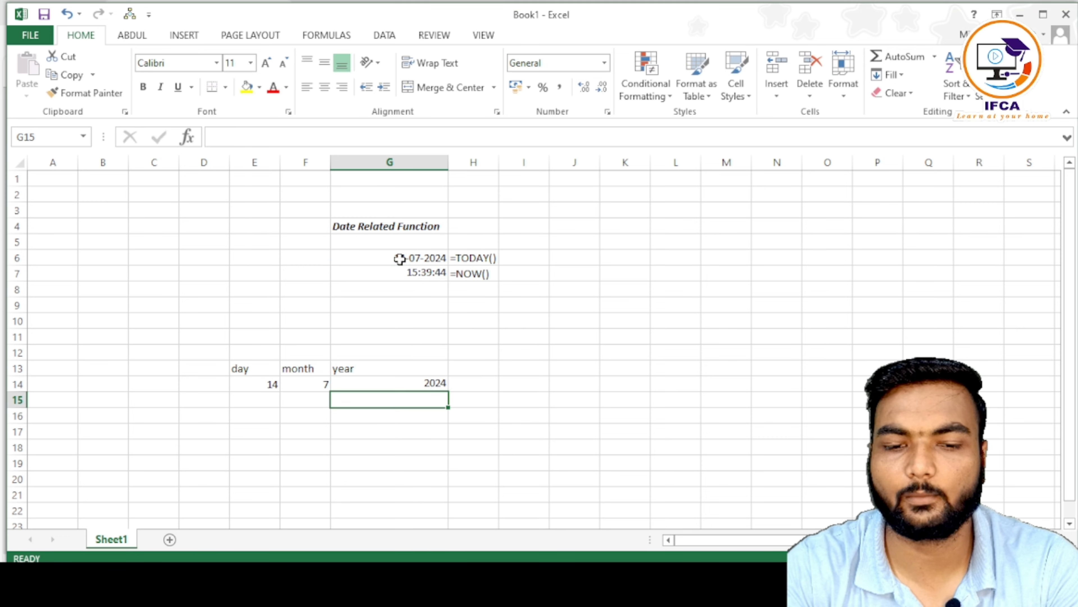
key("Up")
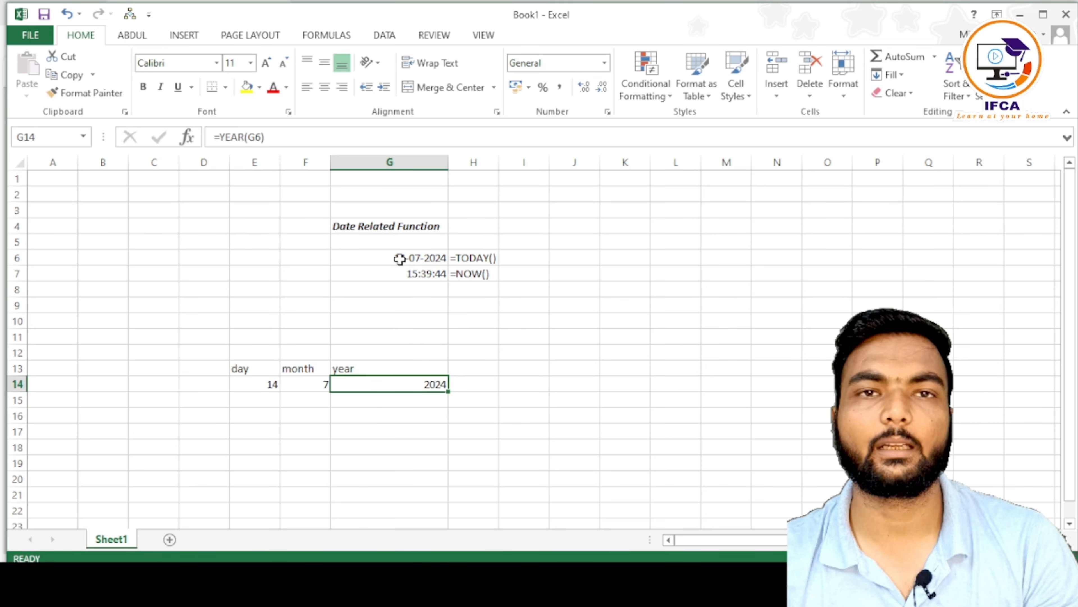
Step: Review the formulas under the month and day headings in F14 and E14
key("Left")
key("Down")
key("Down")
key("Down")
key("Left")
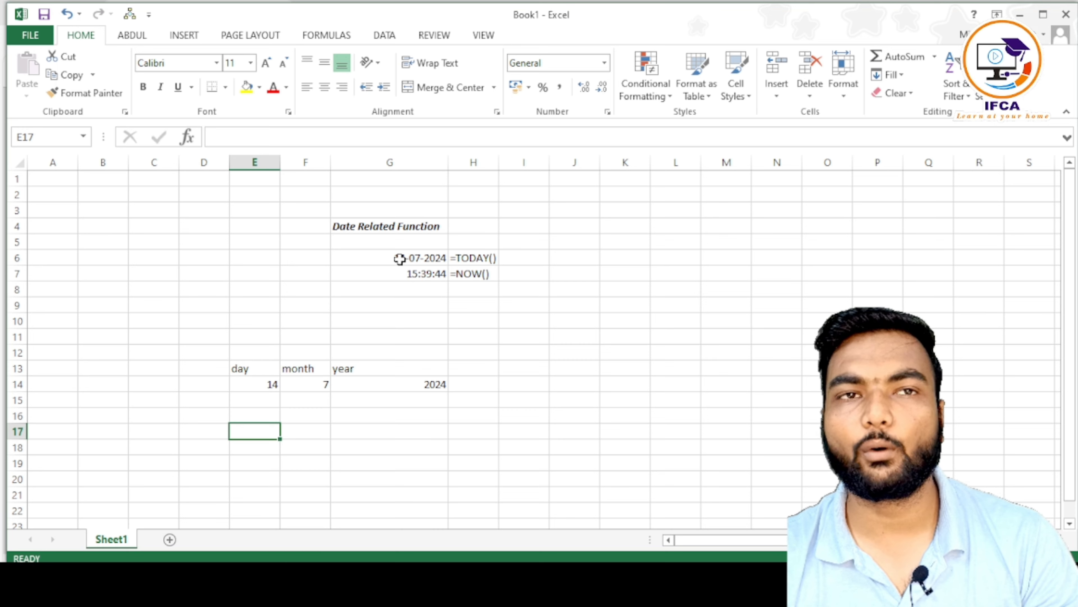
key("Up")
key("Up")
key("Up")
key("Right")
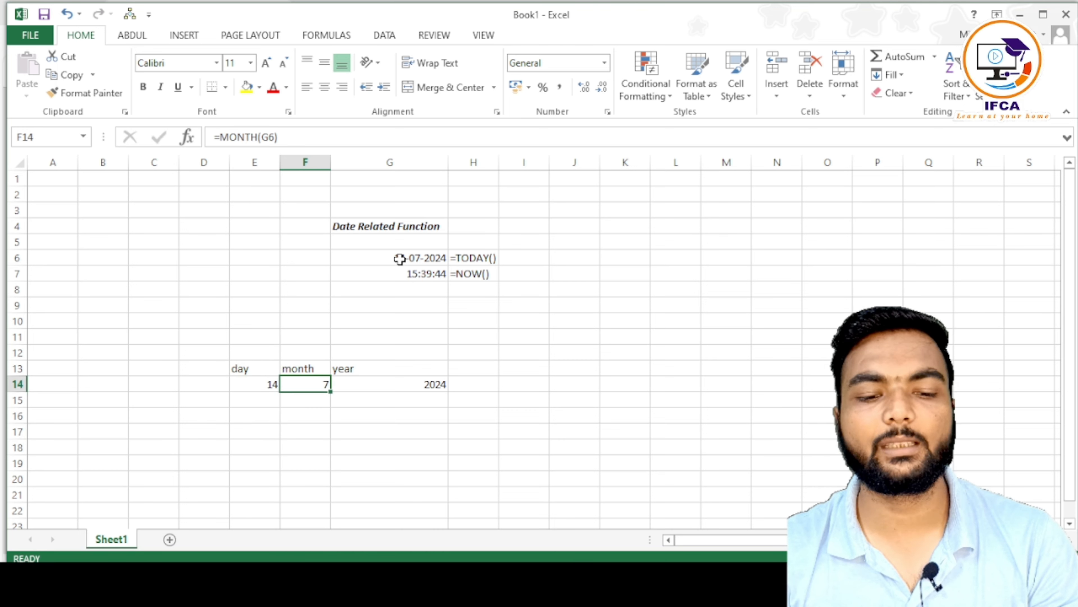
key("Left")
key("alt")
key("Right")
key("Right")
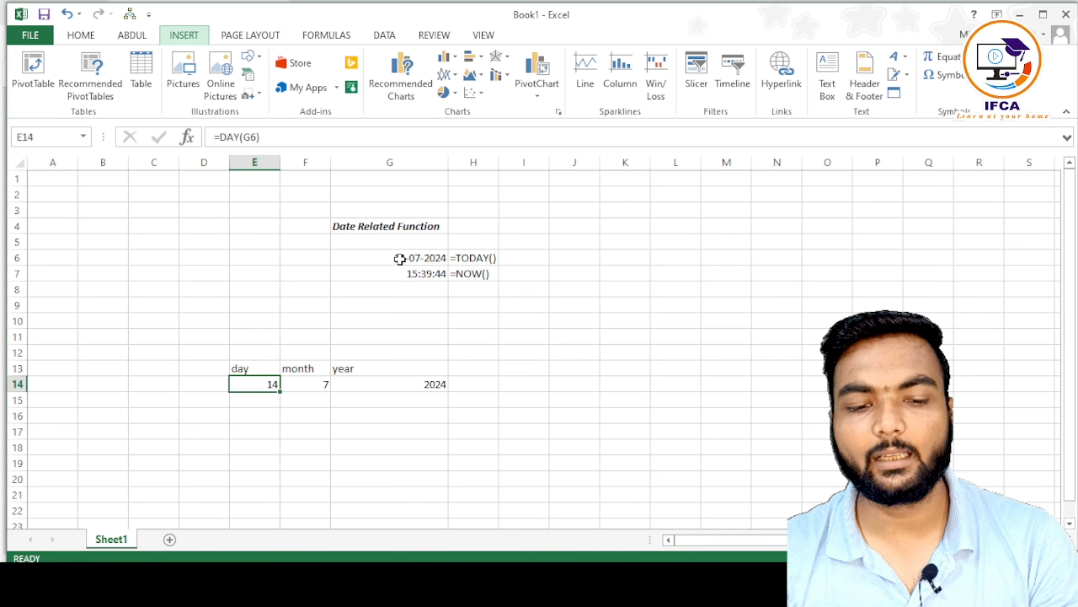
key("Right")
key("Left")
Step: Combine the year, month and day cells into a full date in E16 with =DATE(G14,F14,E14)
key("Down")
key("Down")
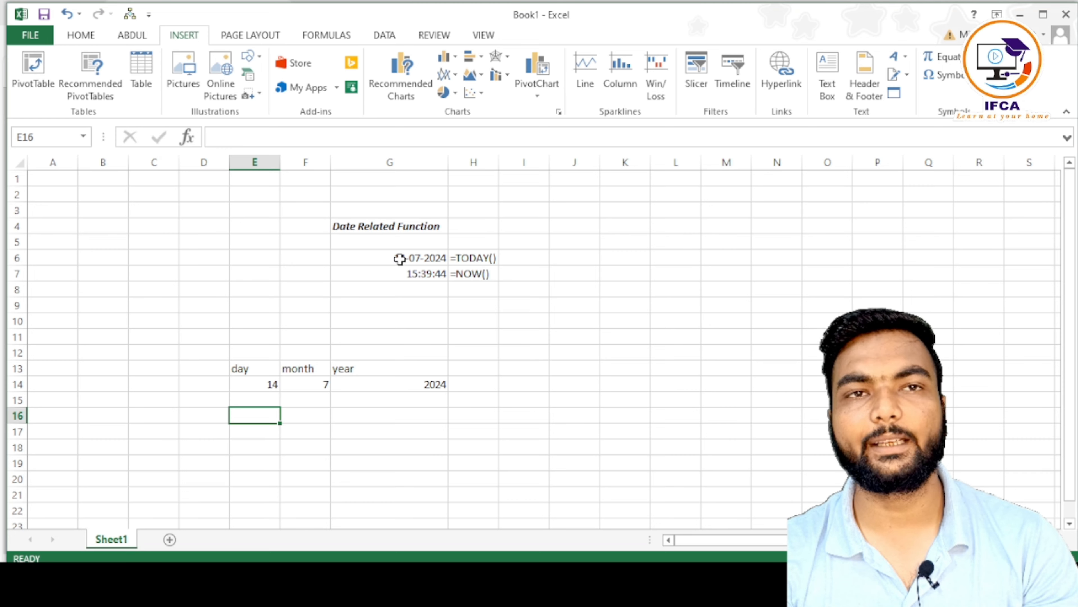
type("=date(")
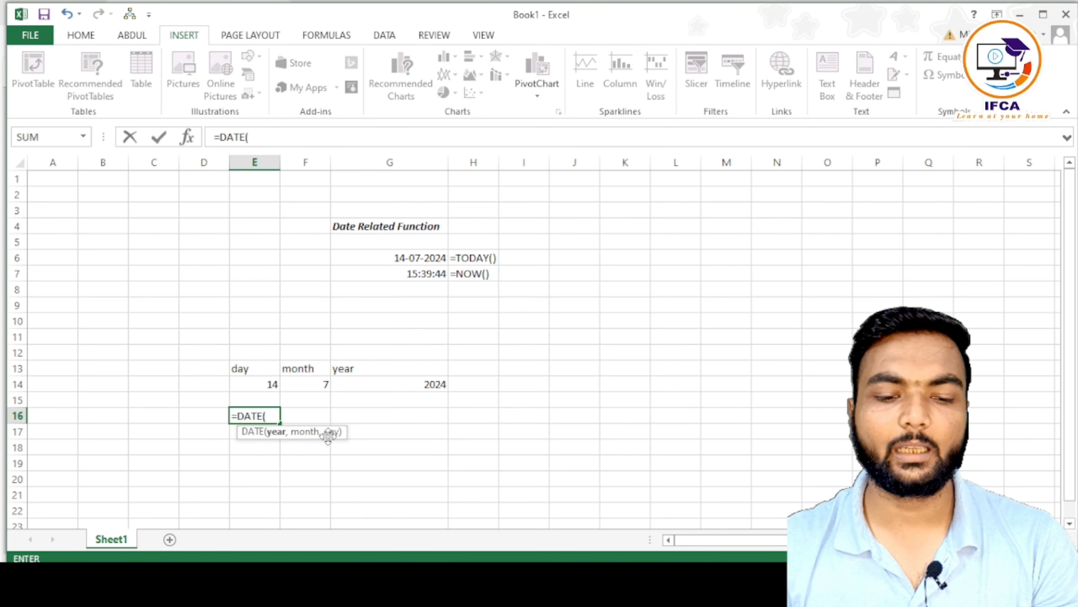
left_click(425, 384)
type(",")
left_click(308, 385)
type(",")
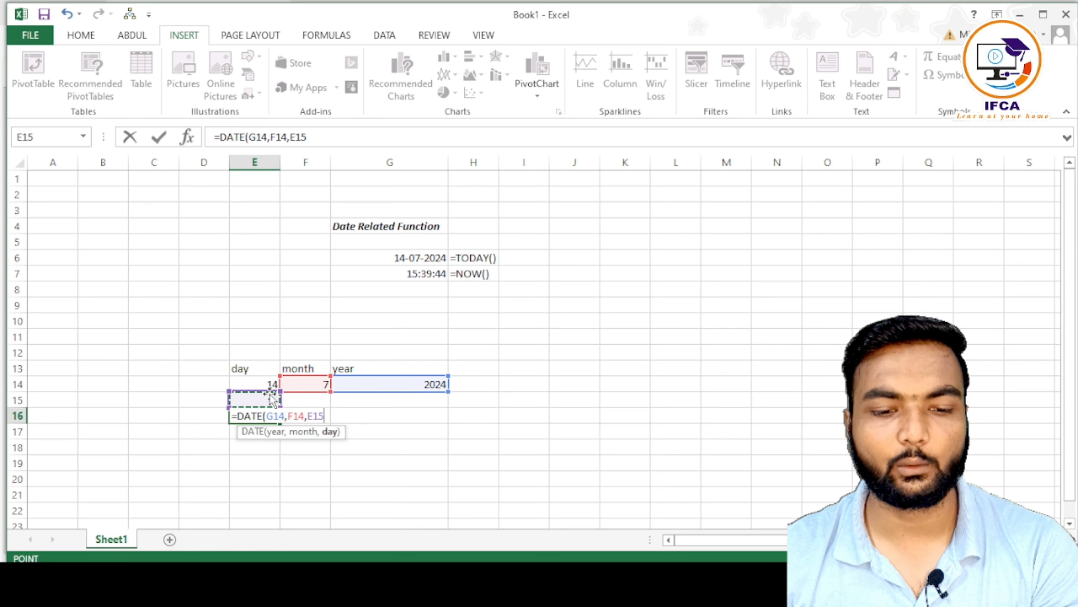
left_click(271, 383)
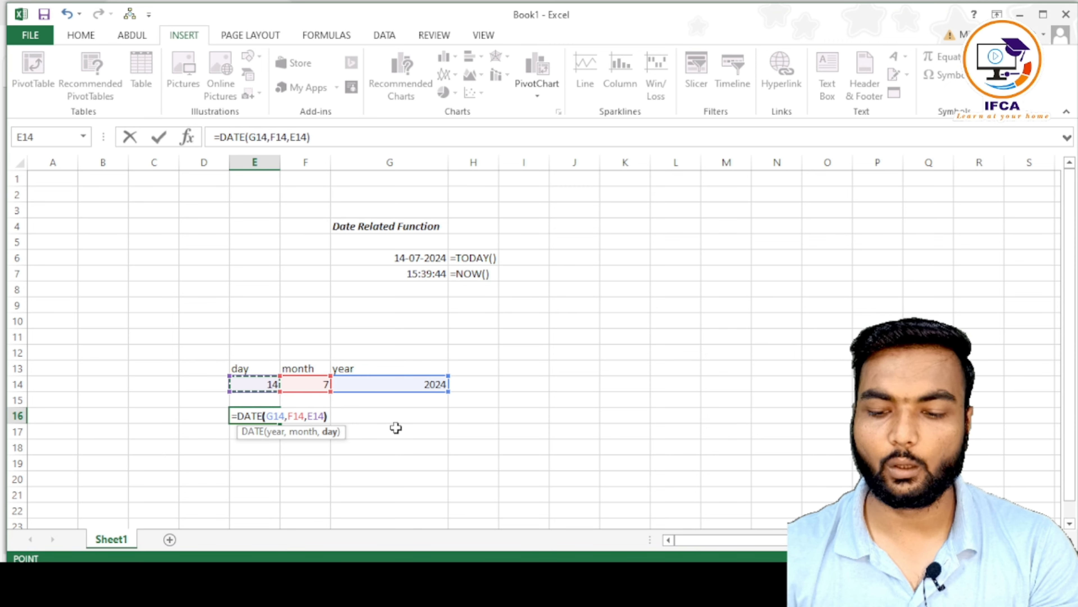
type(")")
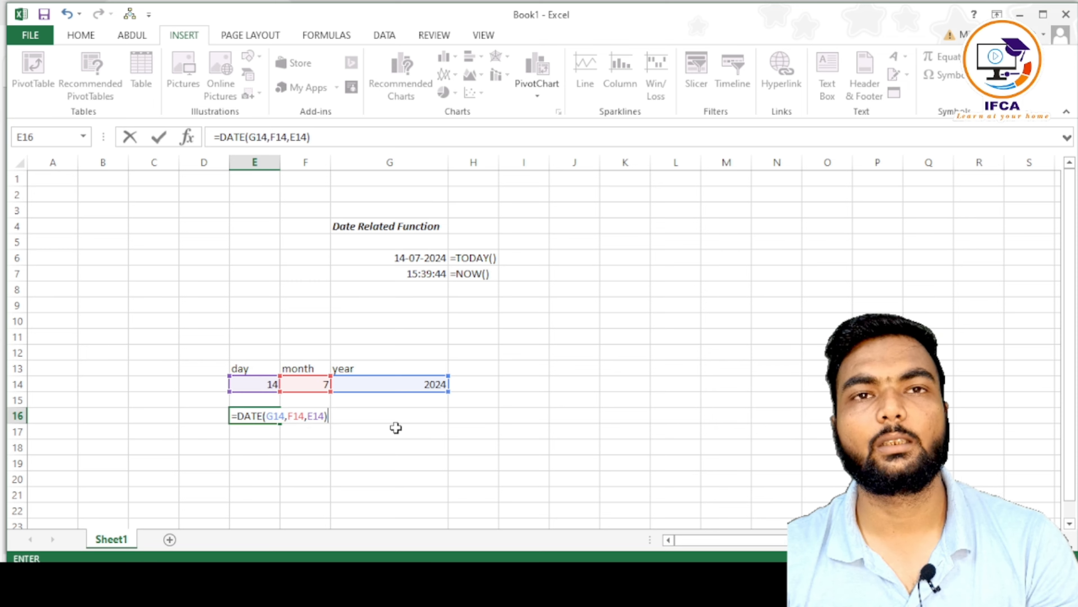
key("Return")
key("Up")
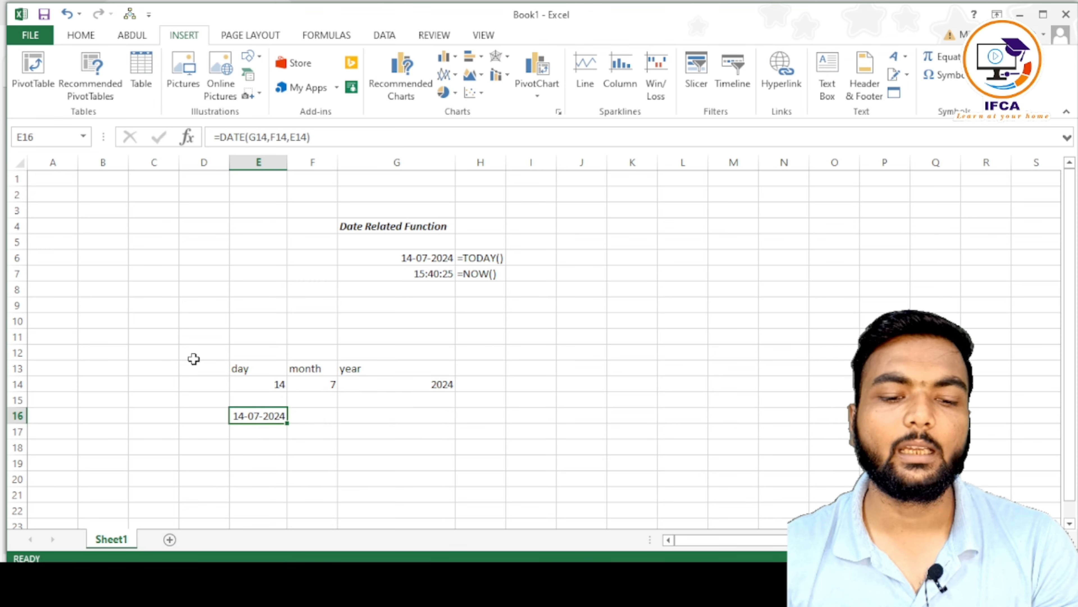
left_click_drag(205, 415, 298, 416)
left_click(289, 446)
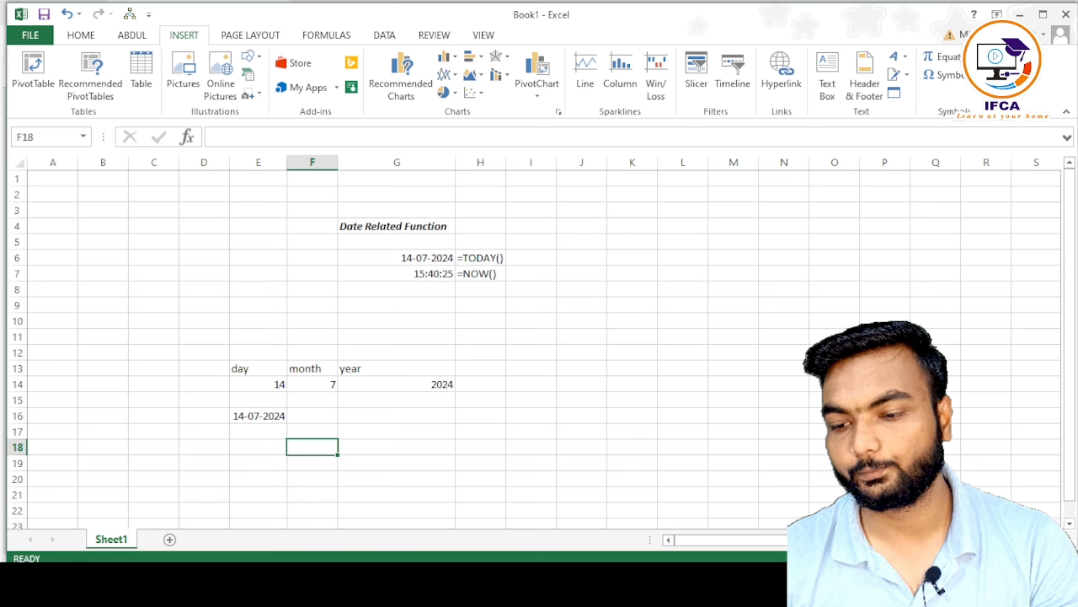
Step: Auto-fit the width of column E to its contents
scroll(425, 438, "up", 4, "ctrl")
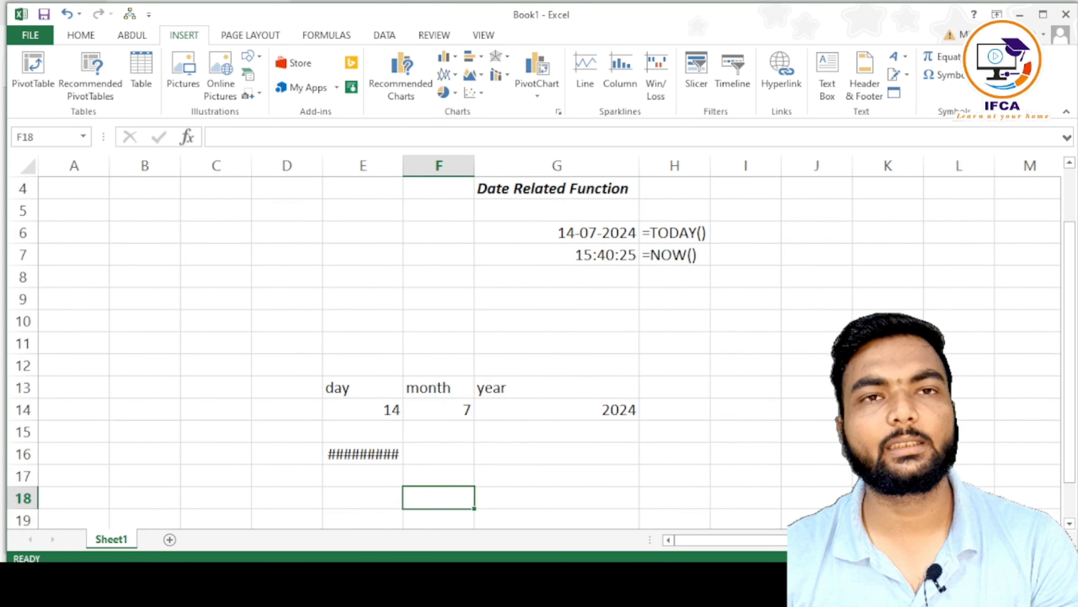
double_click(403, 166)
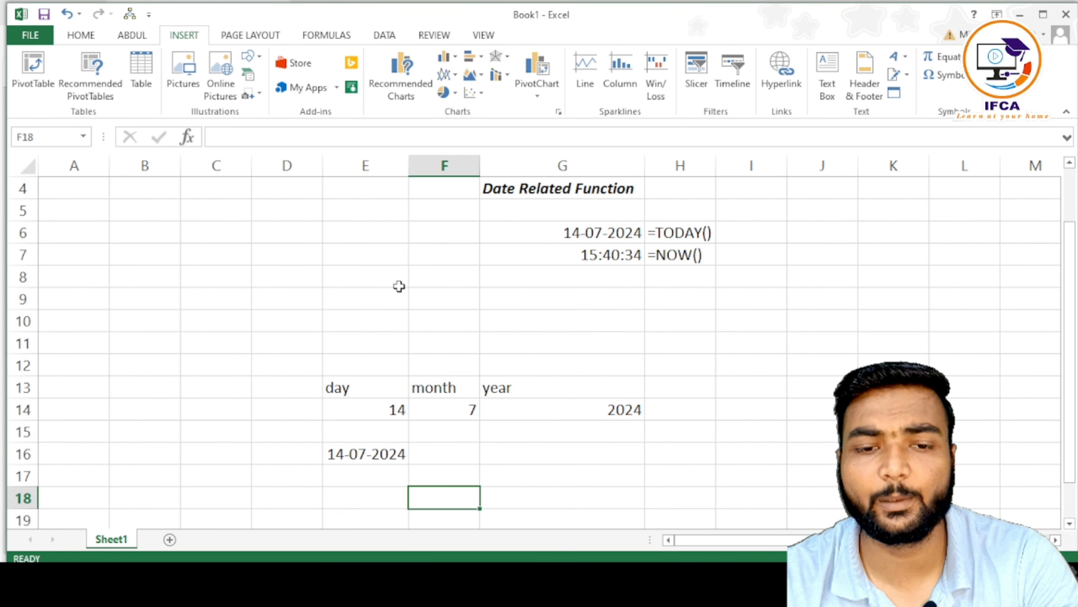
left_click(542, 279)
scroll(541, 278, "down", 1)
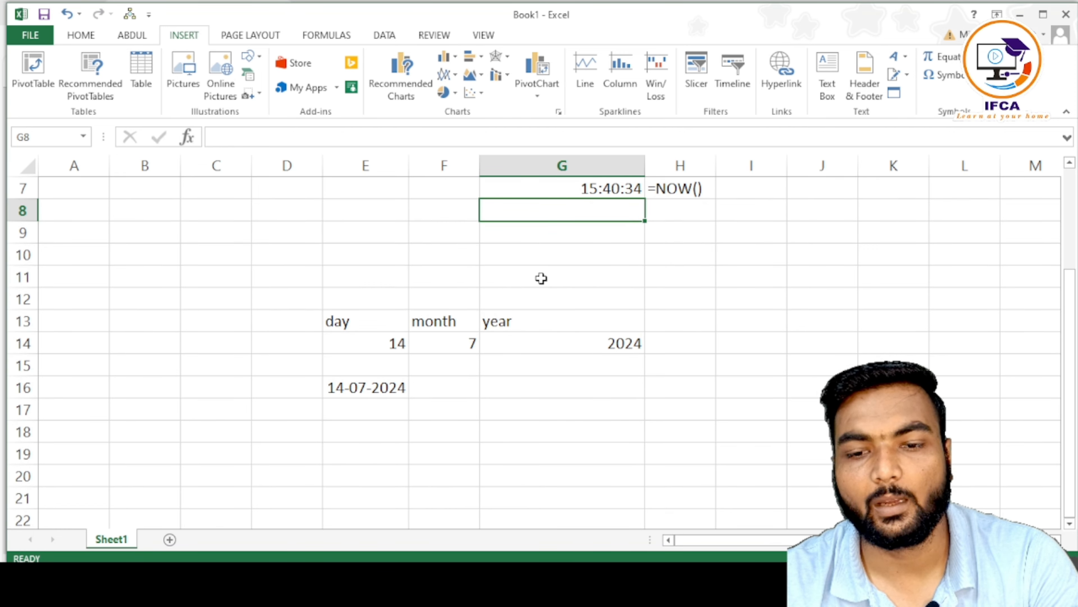
Step: Enter the current-date formula =TODAY() in cell E18
left_click(365, 422)
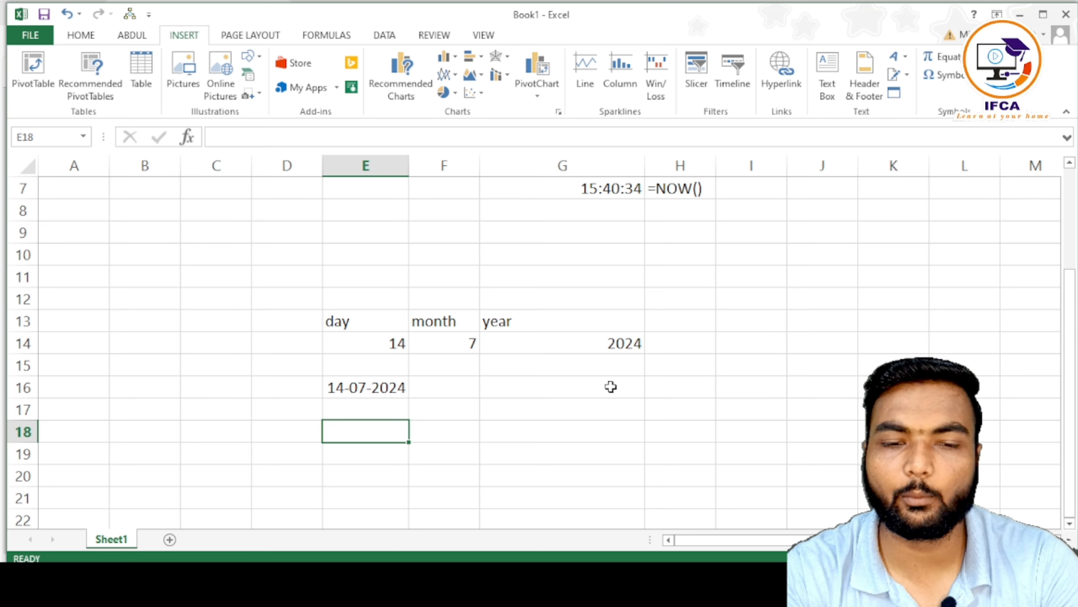
type("=to")
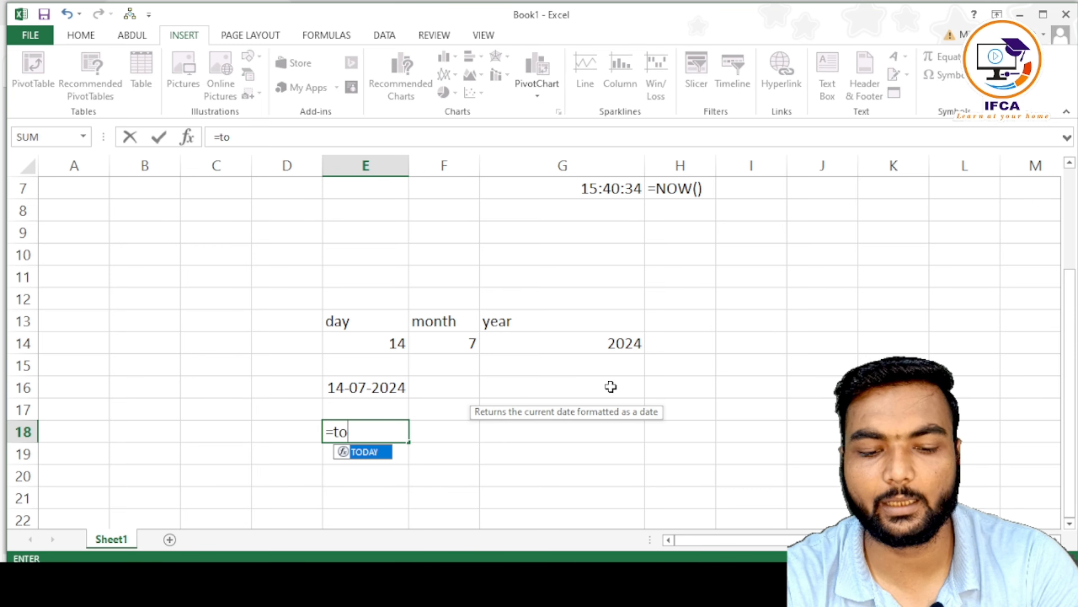
type("day()")
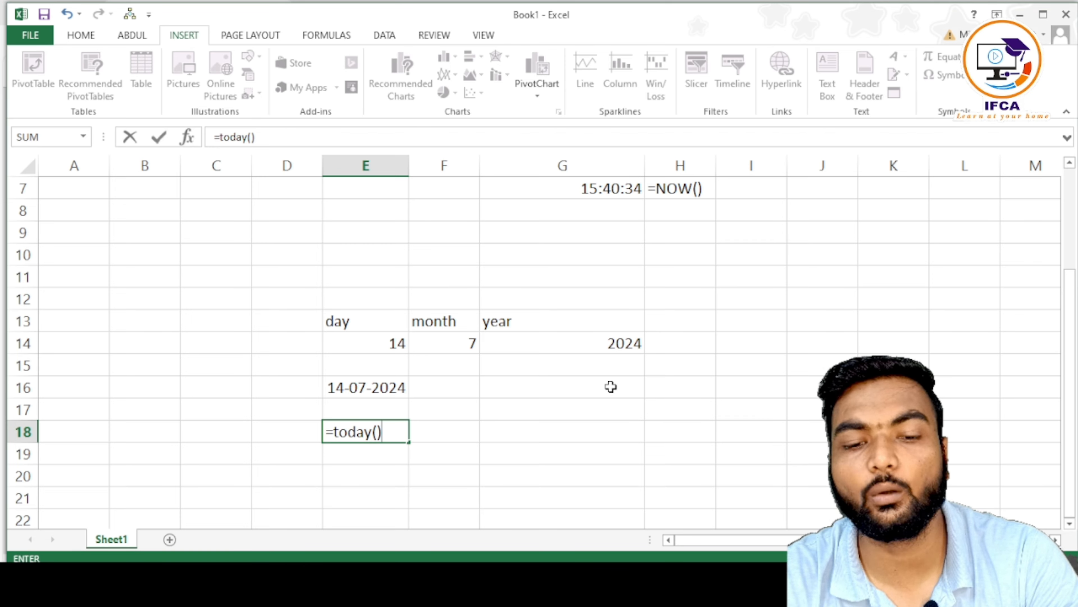
key("Return")
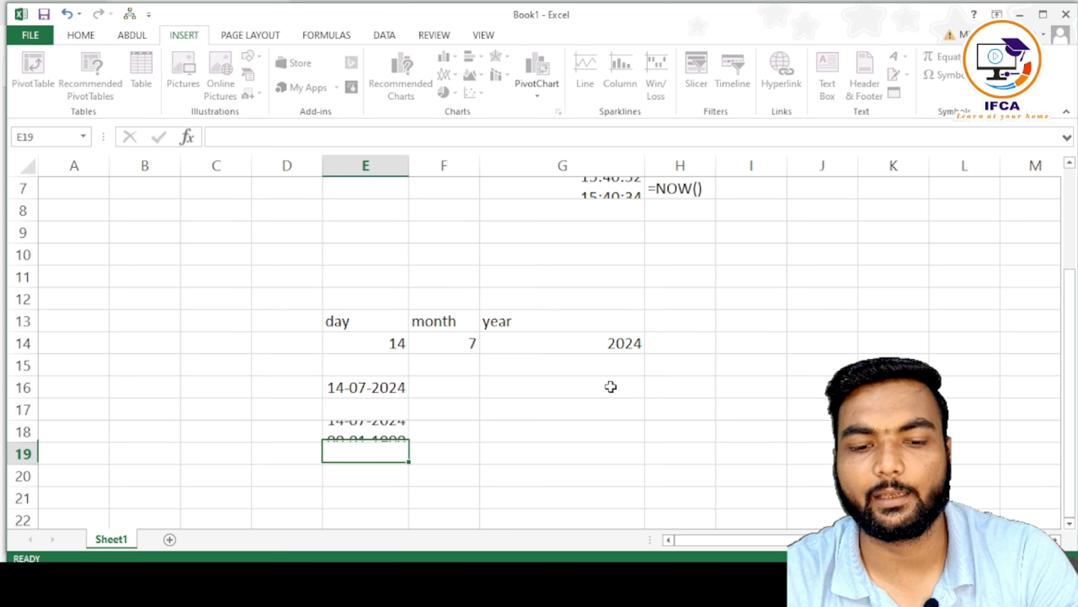
Step: Apply the Time number format to cell E18
key("Up")
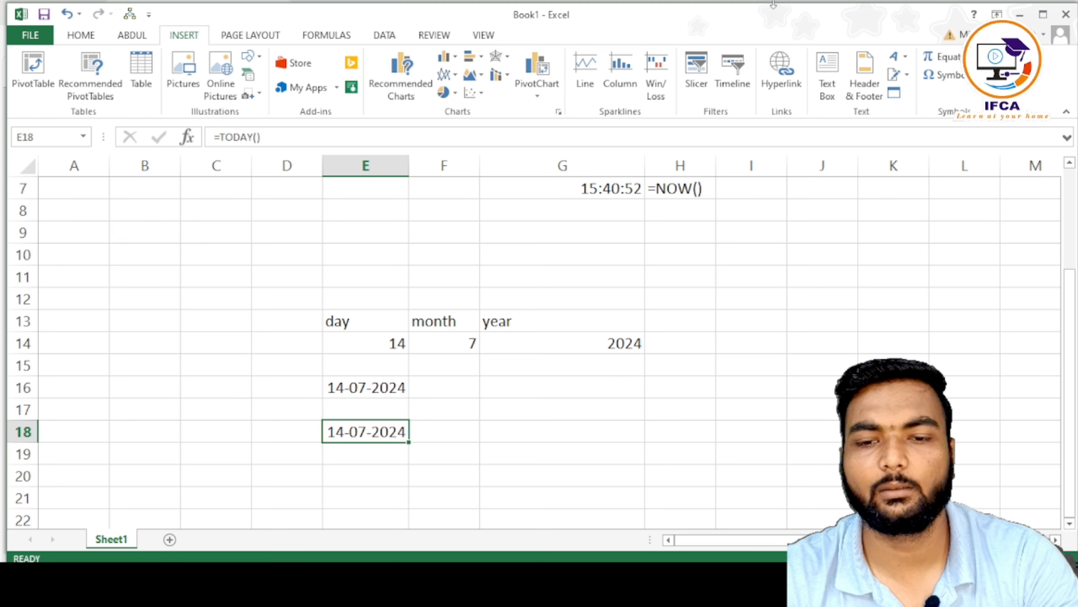
left_click(87, 37)
left_click(608, 64)
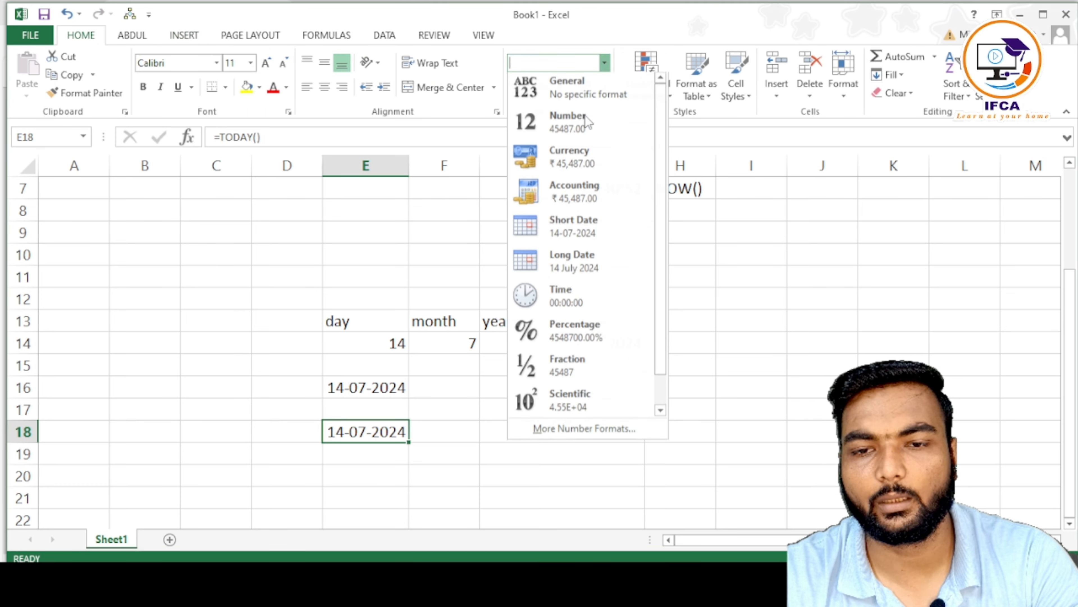
left_click(544, 300)
left_click(825, 366)
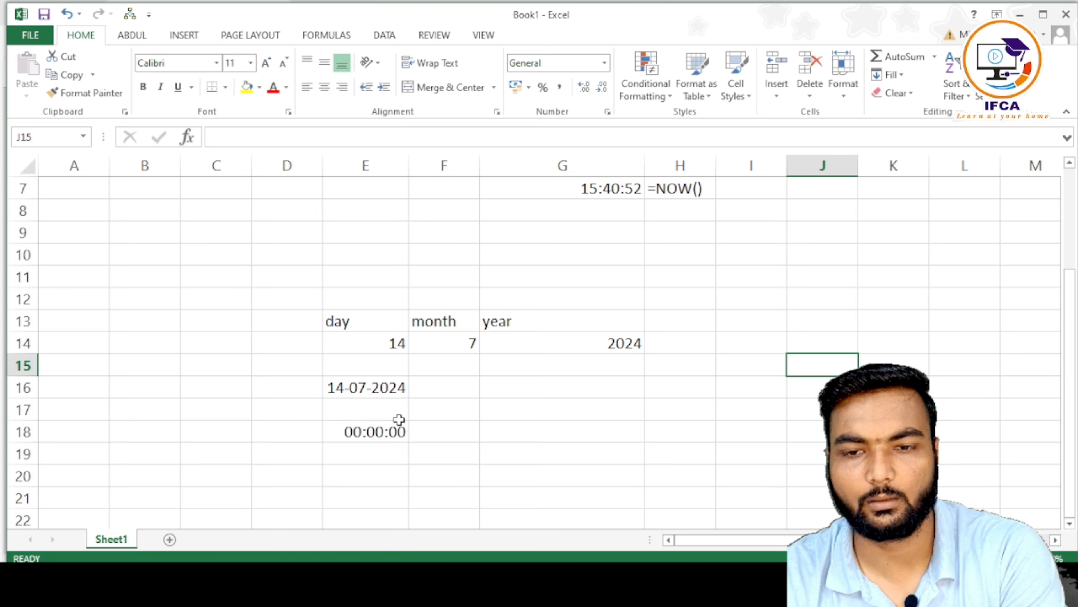
Step: Replace the formula in E18 with =NOW() for the current time
left_click(401, 431)
type("=to")
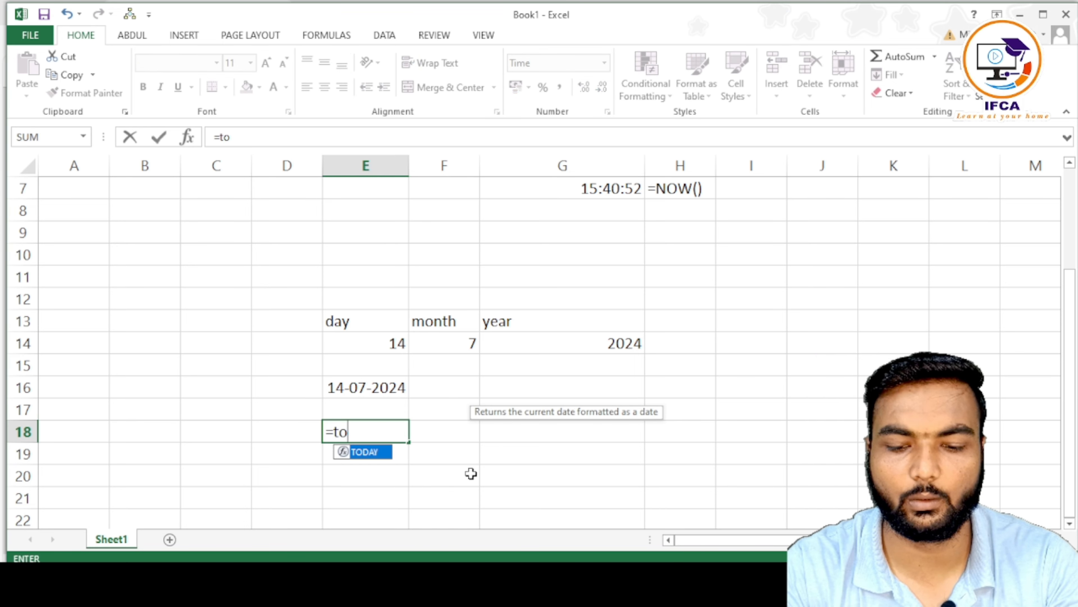
key("BackSpace")
key("BackSpace")
type("now()")
key("Return")
Step: Enter the headings hour, minute and second in cells D20, E20 and F20
left_click(309, 474)
type("hour")
key("Tab")
type("minute")
key("Tab")
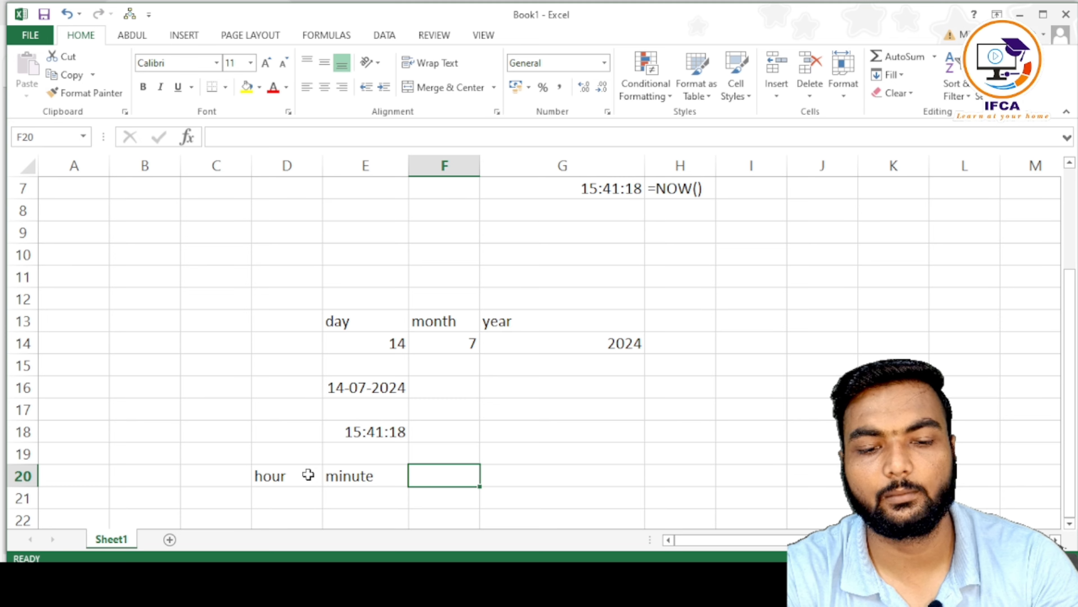
type("second")
key("Return")
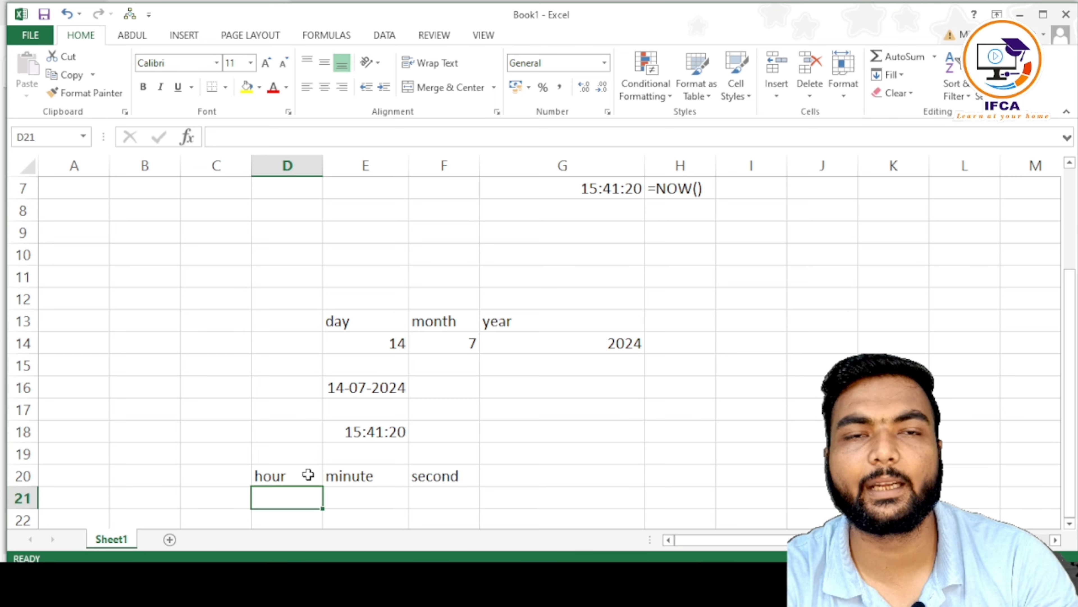
Step: Extract the hour from the time in E18 into cell D21 with =HOUR(E18)
type("=HOUR(")
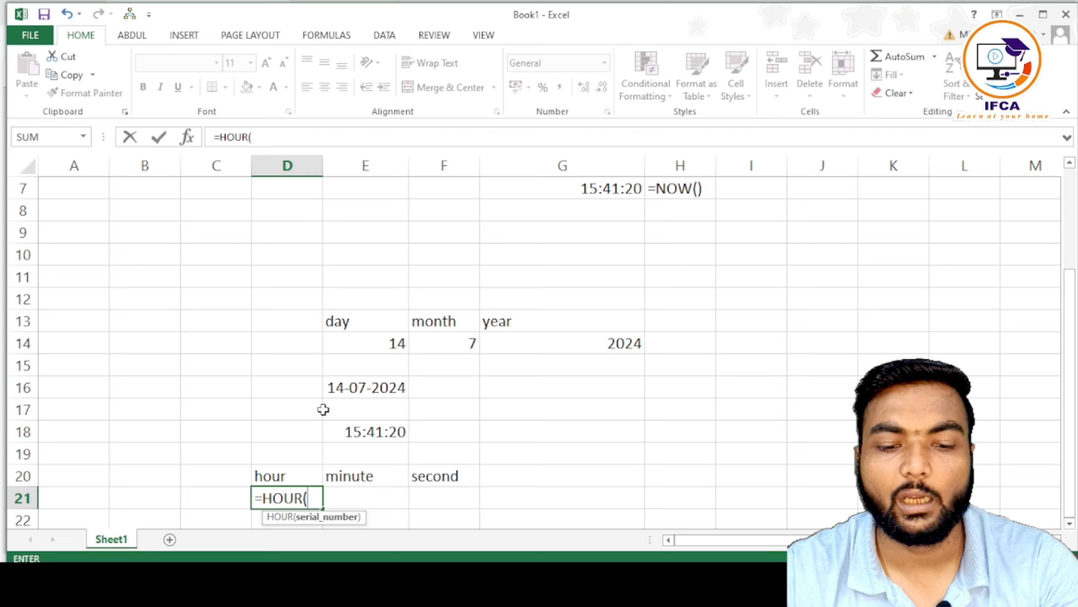
left_click(386, 436)
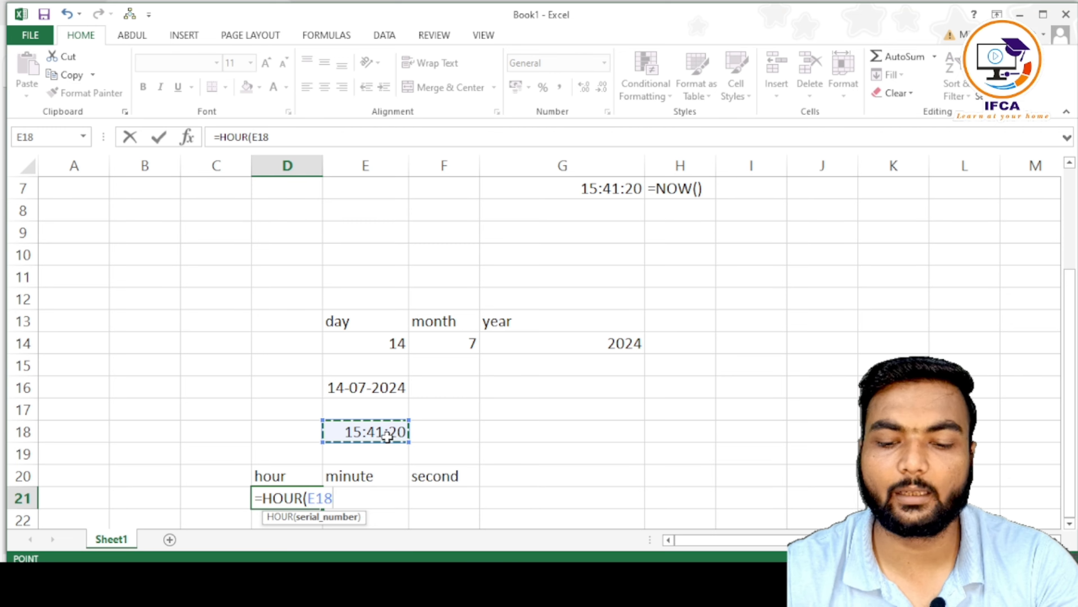
type(")")
key("Return")
key("Up")
Step: Extract the minute from the time in E18 into cell E21 with =MINUTE(E18)
key("Right")
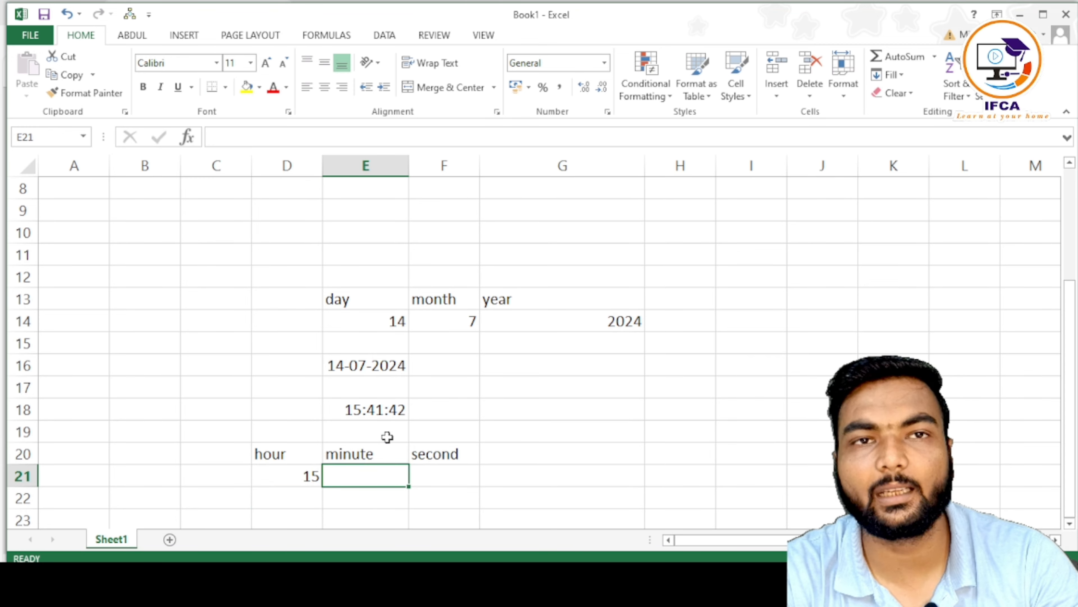
type("=minut")
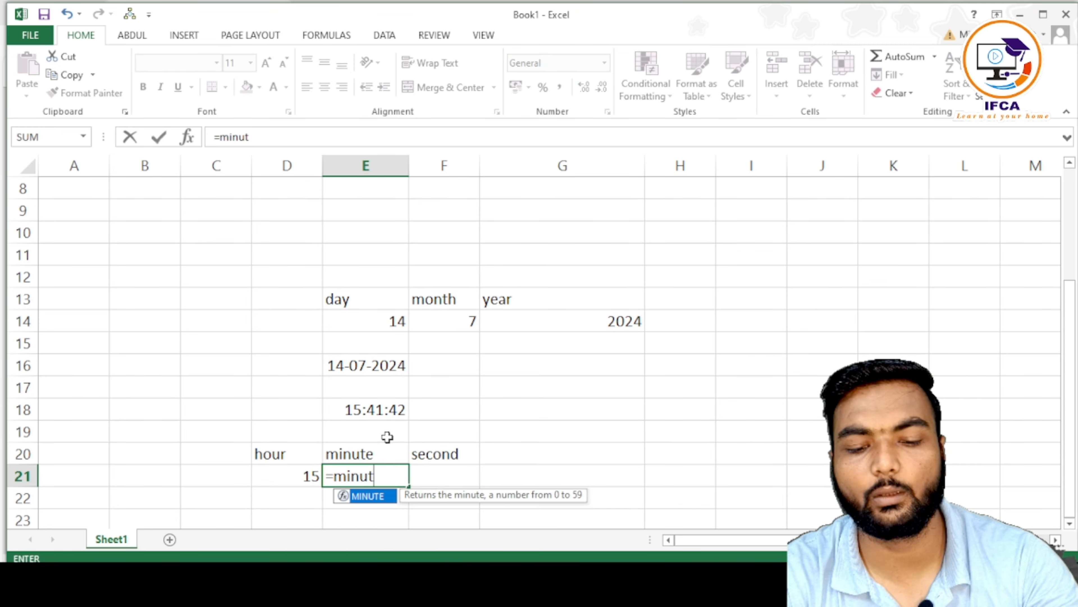
key("Tab")
left_click(387, 411)
key("Tab")
Step: Extract the second from the time in E18 into cell F21 with =SECOND(E18)
type("=SECOND(")
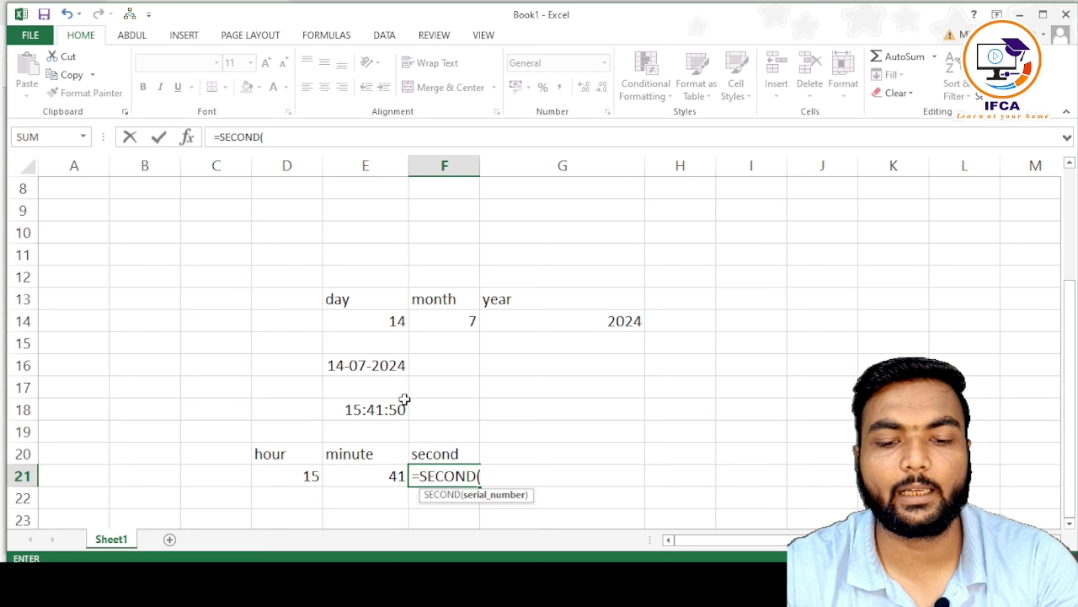
left_click(390, 409)
type(")")
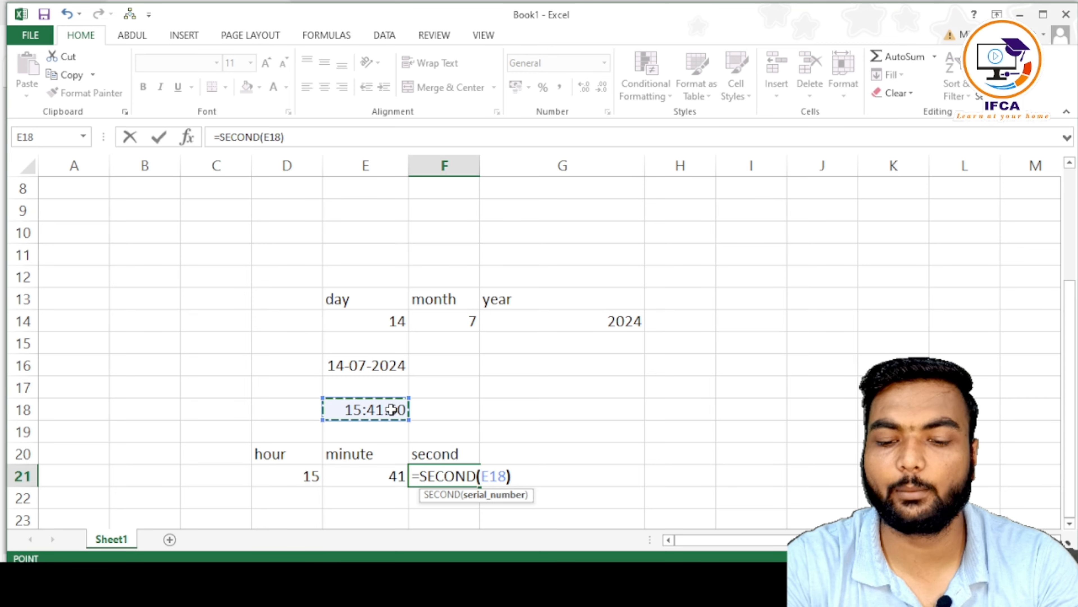
key("Return")
Step: Review the formulas under the hour, minute and second headings in D21:F21
key("Up")
key("Up")
key("Left")
key("Left")
key("Down")
key("shift+Right")
key("shift+Right")
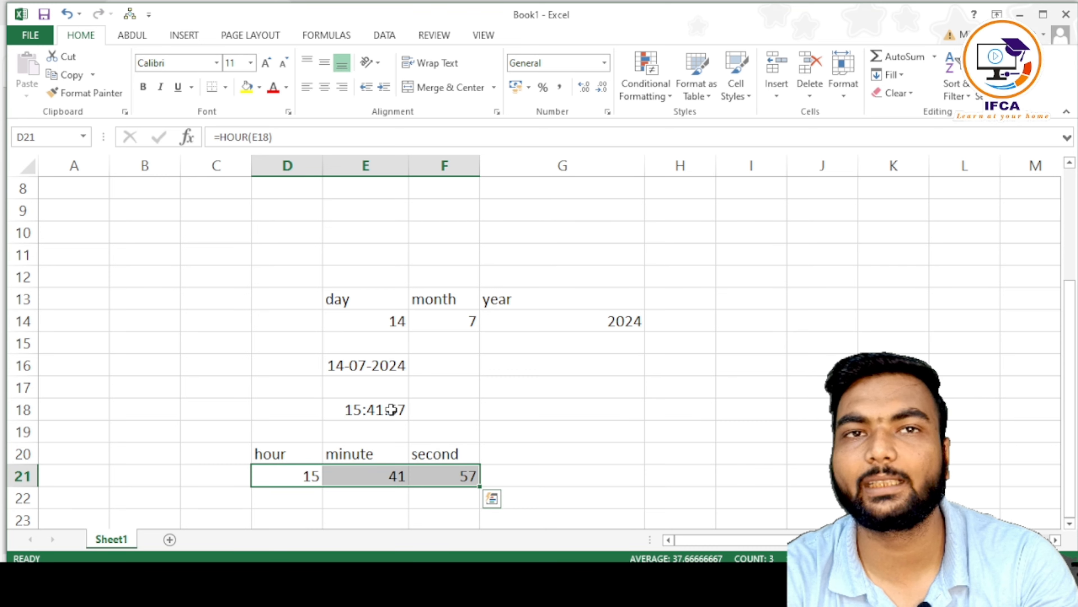
key("Down")
key("Up")
key("Right")
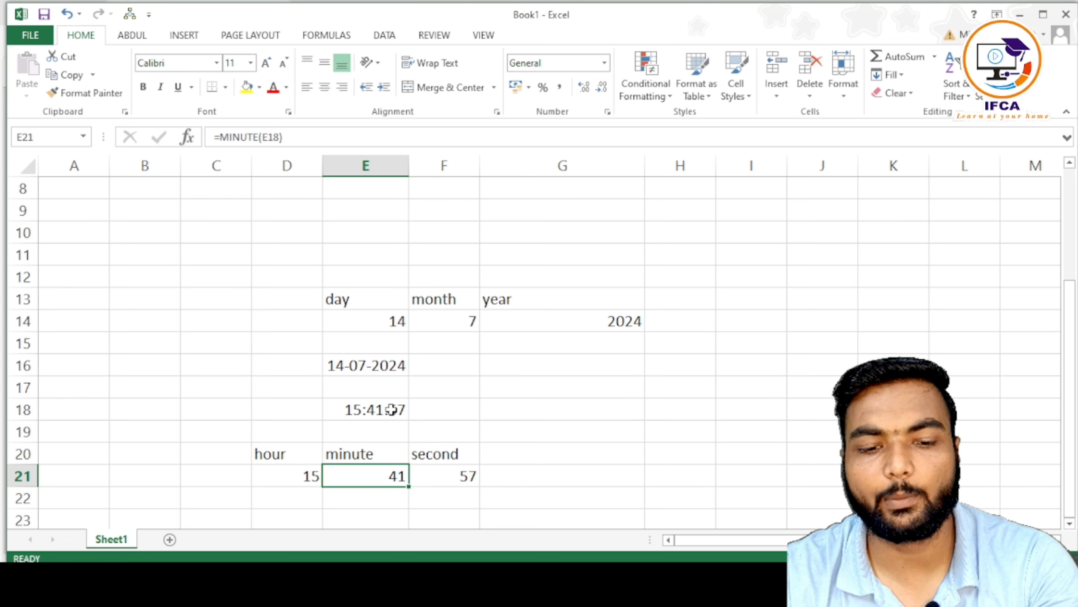
key("Right")
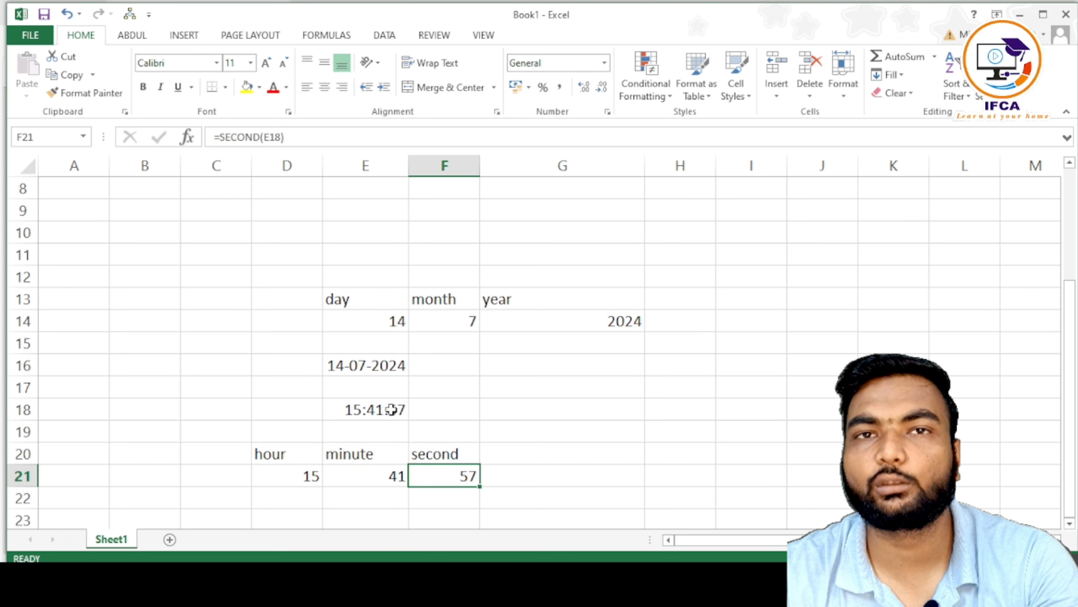
key("Left")
key("Left")
key("Left")
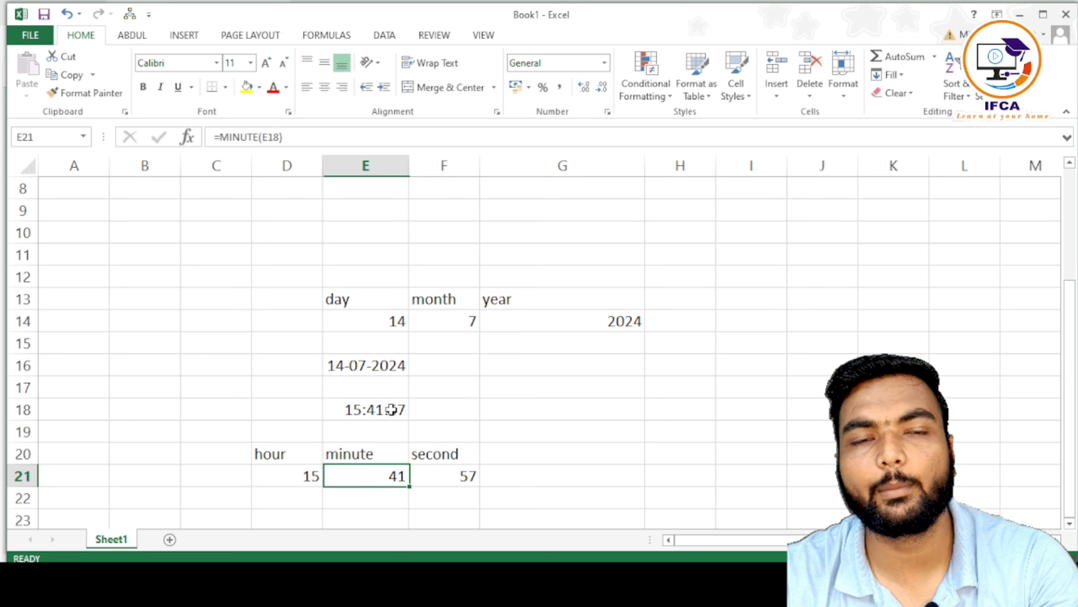
key("Right")
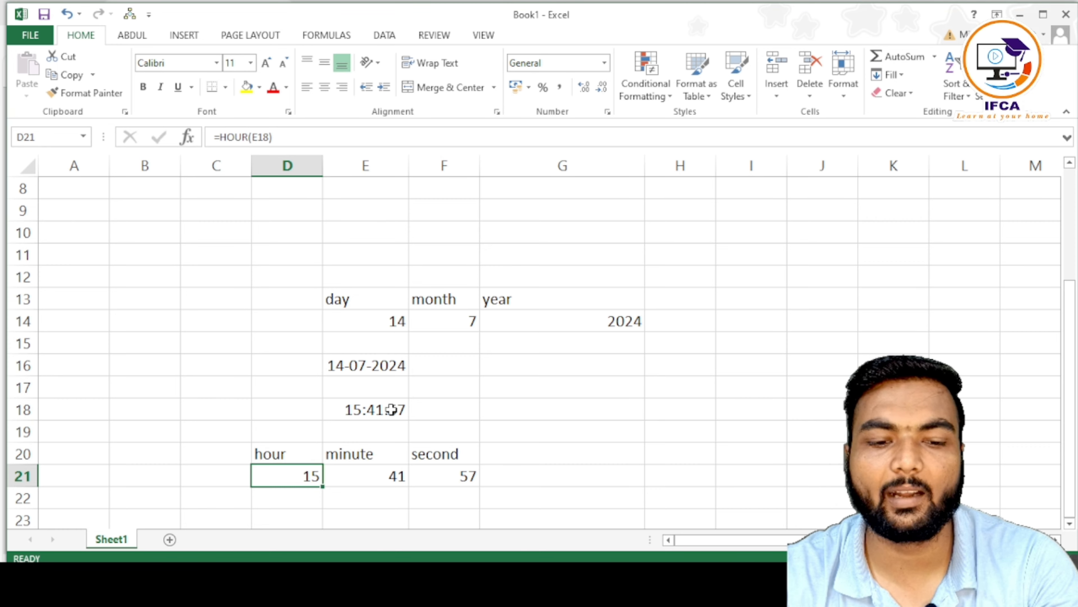
key("Down")
key("Up")
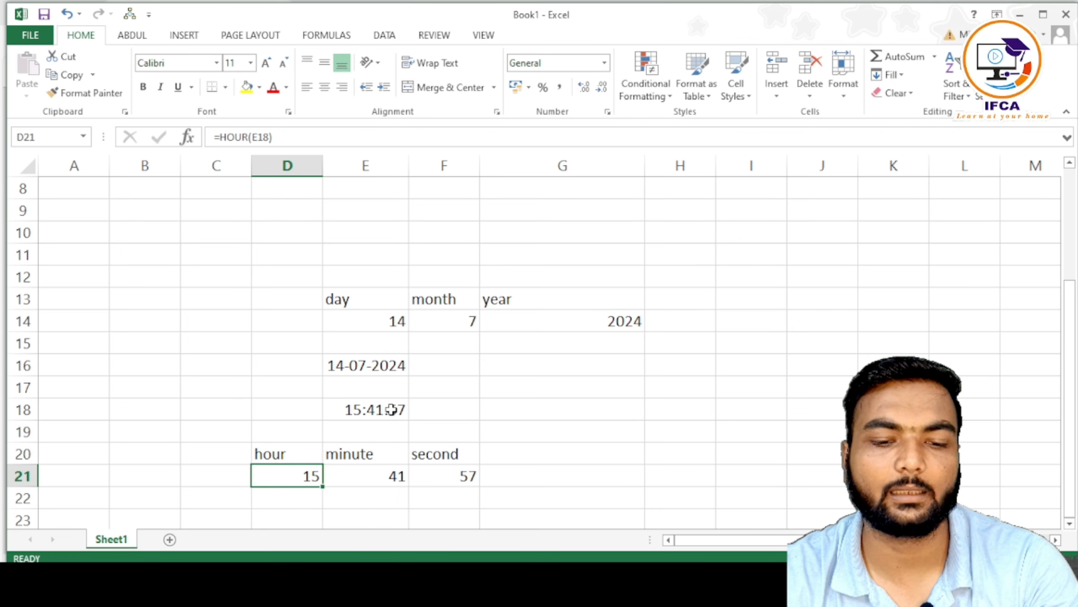
Step: Combine the hour, minute and second cells into a full time in D23 with =TIME(D21,E21,F21)
key("Right")
key("Right")
key("Down")
key("Down")
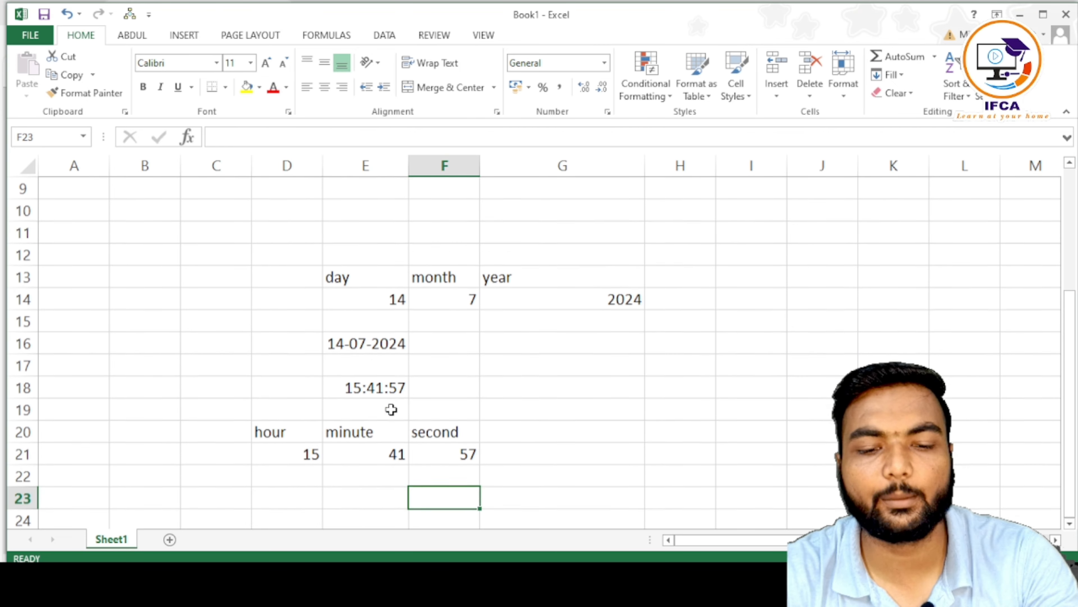
key("Left")
key("Left")
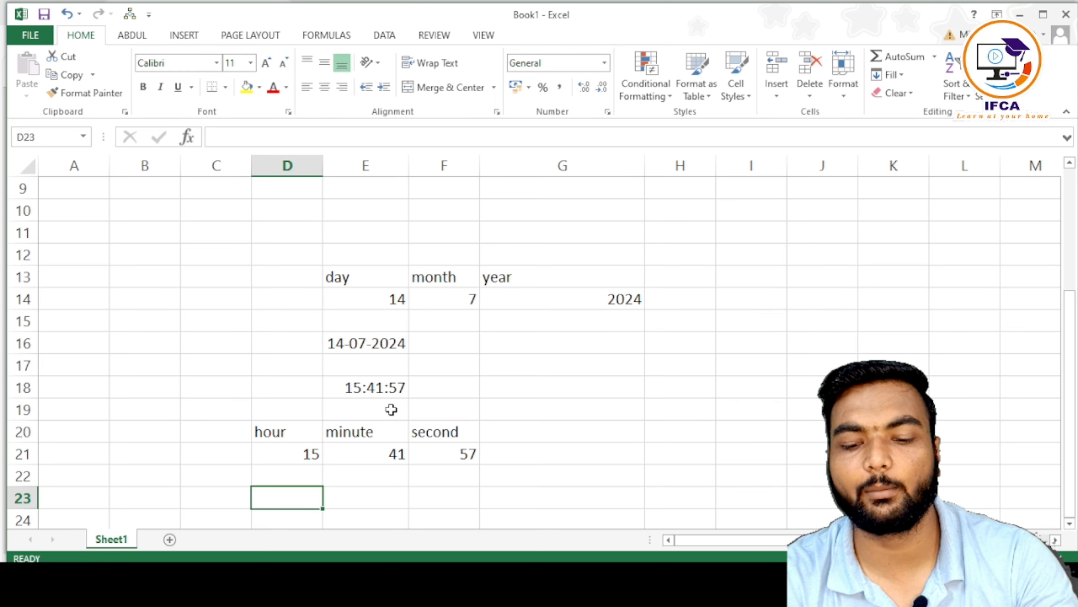
type("=TIME(")
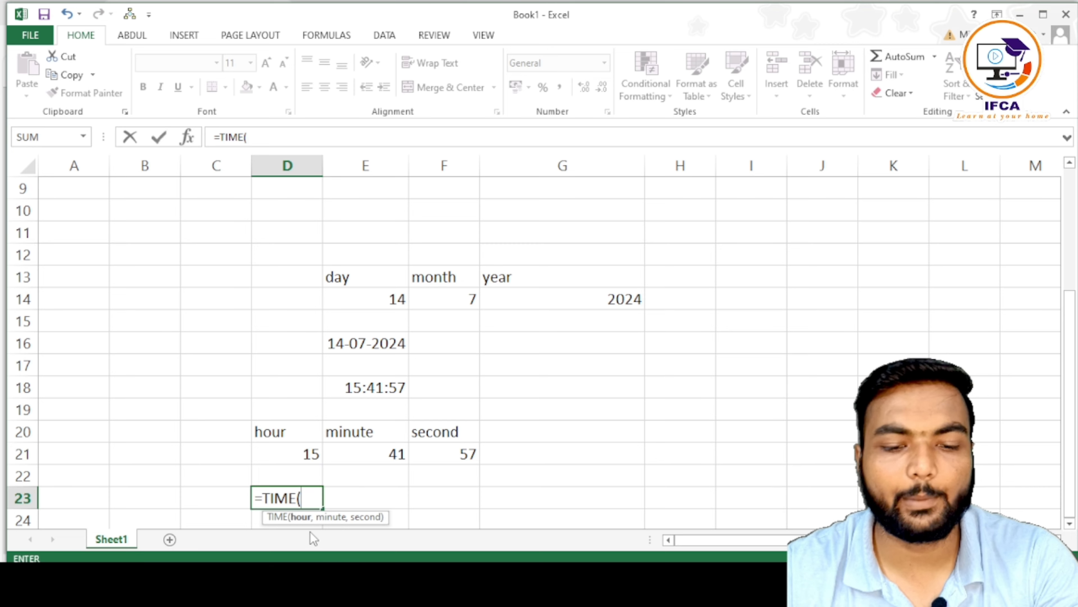
left_click(312, 455)
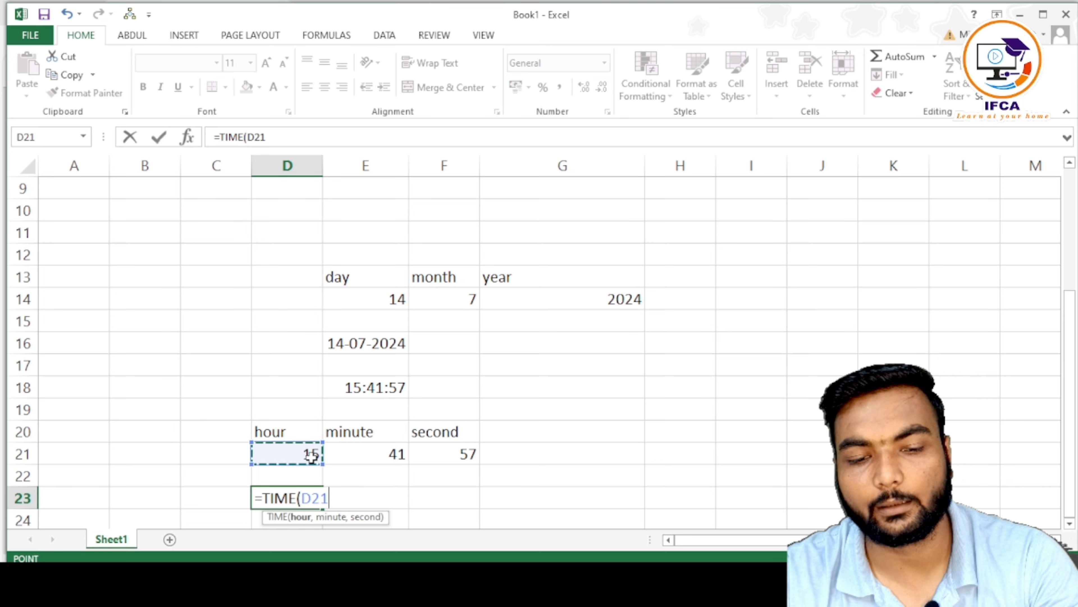
type(",")
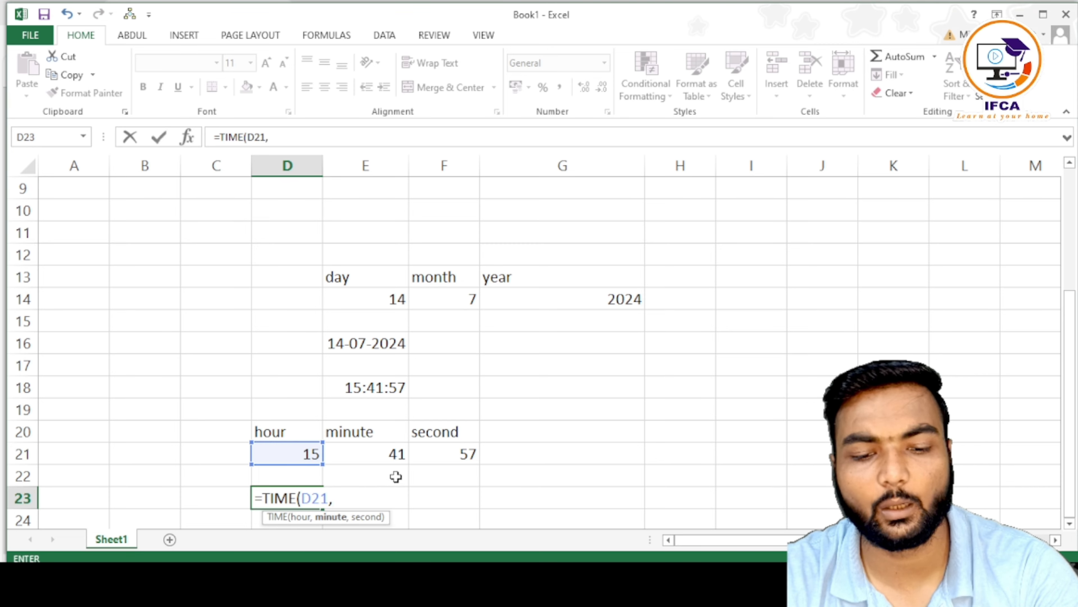
left_click(396, 452)
type(",")
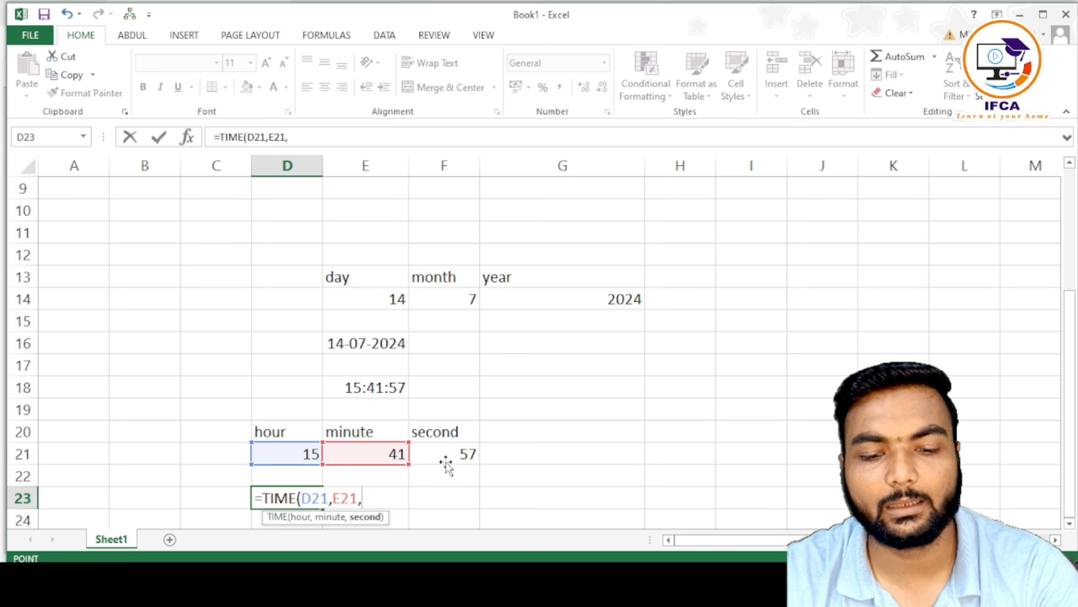
left_click(446, 464)
type(")")
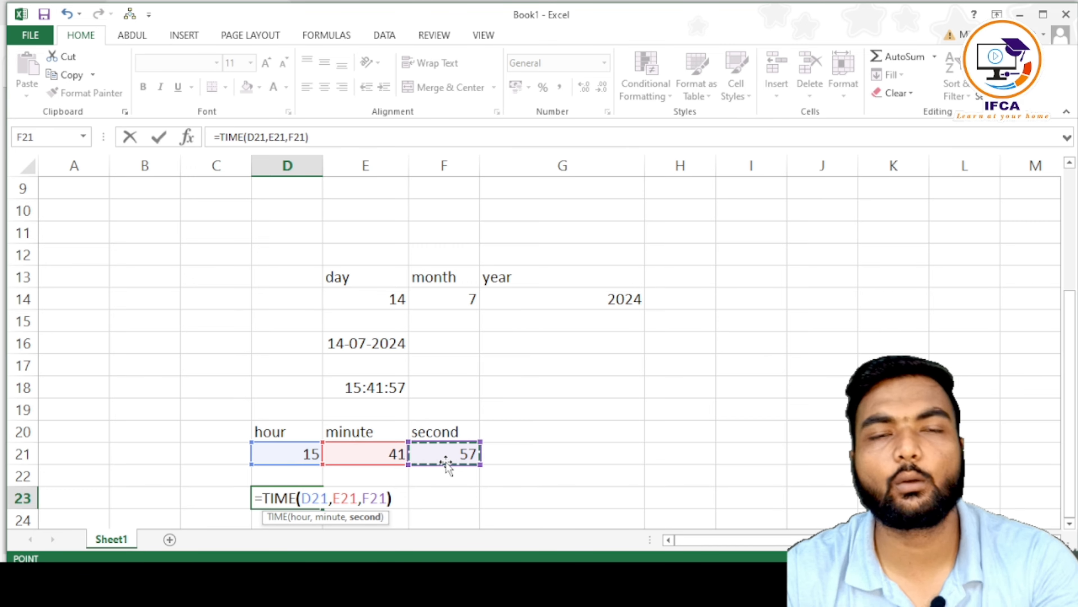
key("Return")
key("Up")
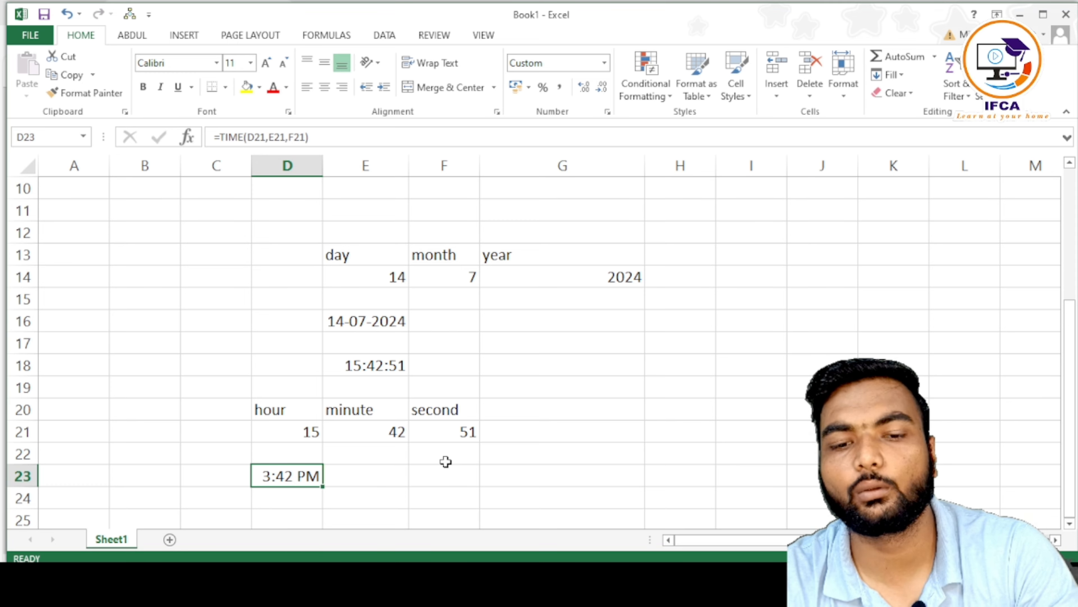
left_click(534, 415)
scroll(533, 446, "down", 1)
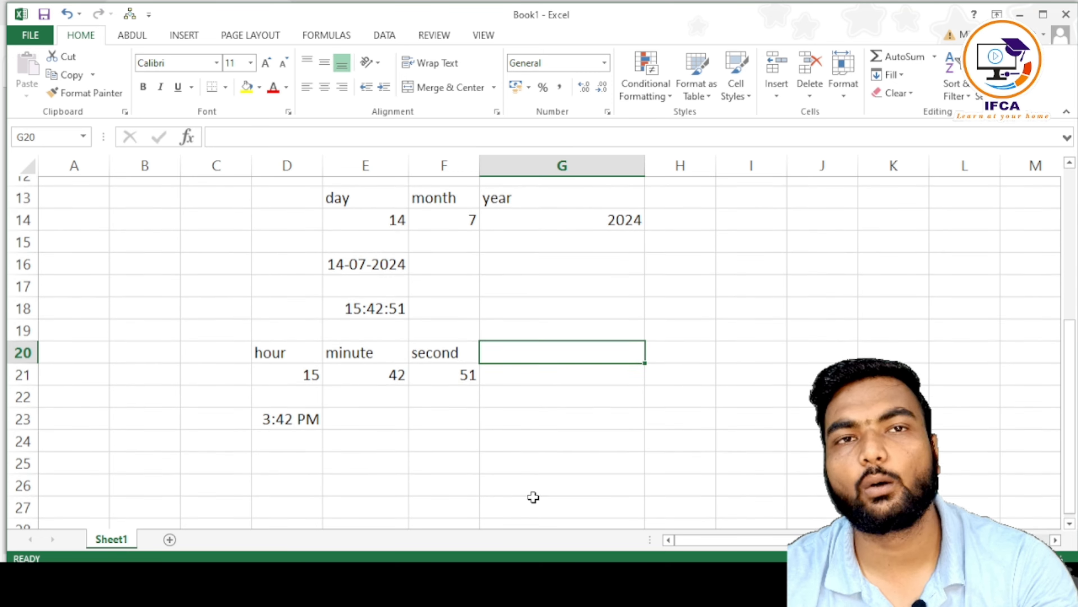
left_click(120, 368)
scroll(316, 378, "up", 2)
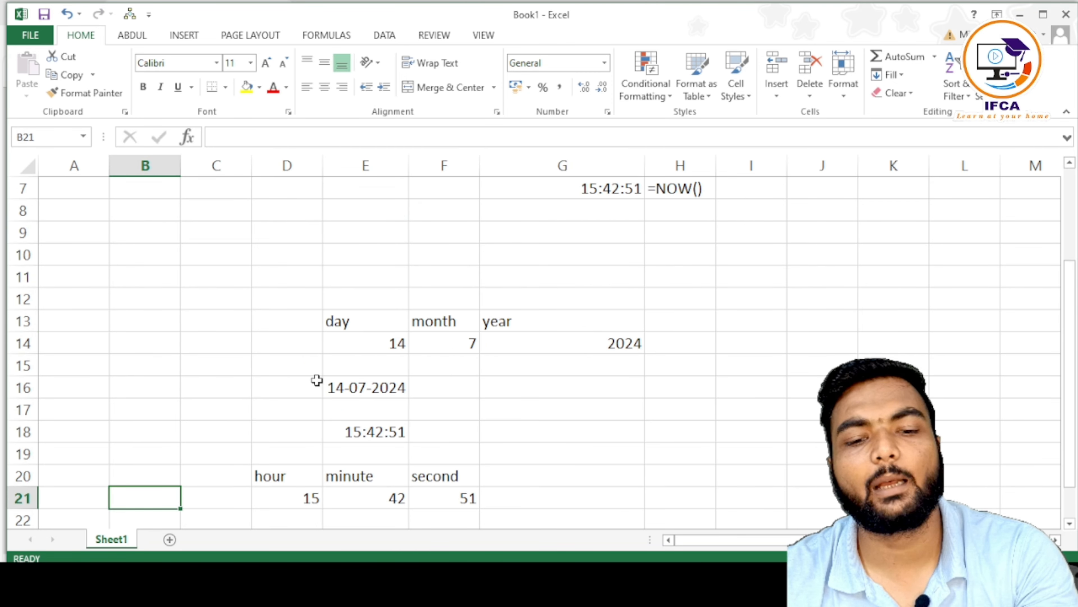
Step: Insert the current date in cell E28 with =TODAY()
left_click(317, 382)
left_click(341, 385)
scroll(315, 442, "down", 3)
scroll(315, 442, "down", 3)
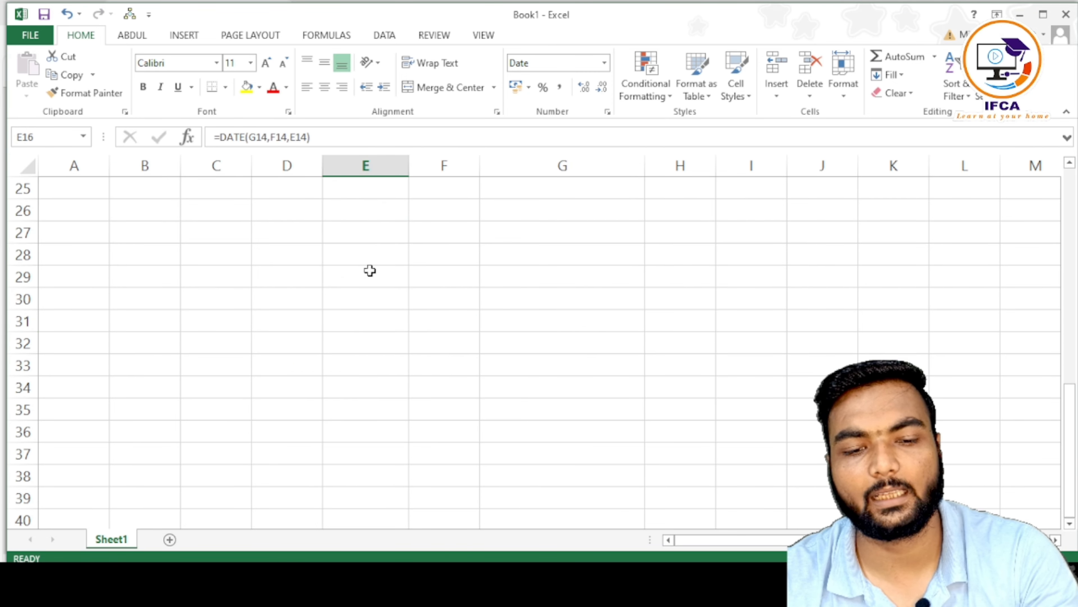
left_click(367, 260)
type("=to")
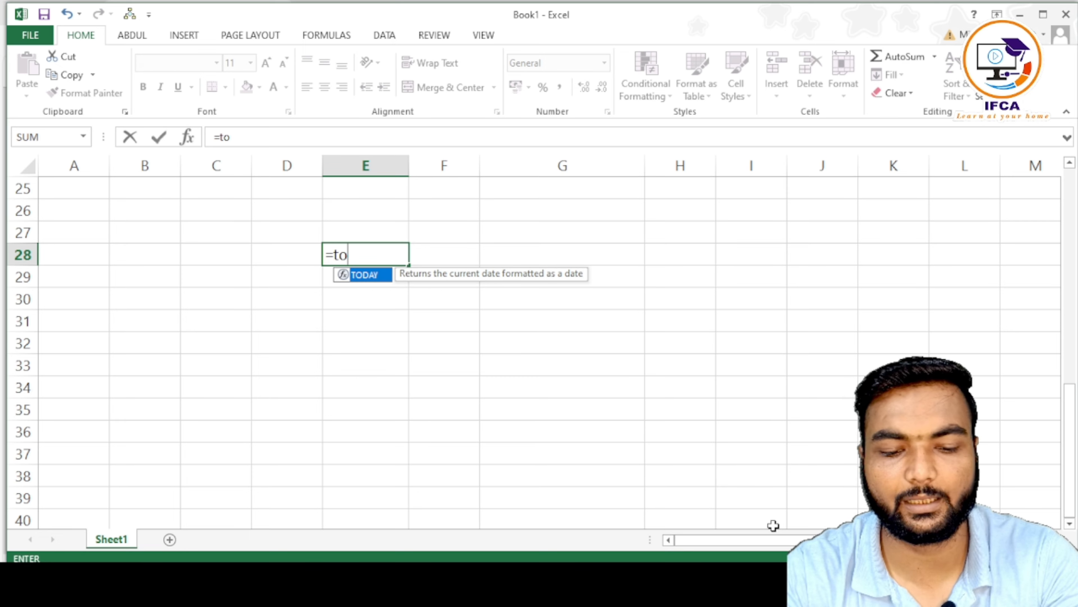
type("day()")
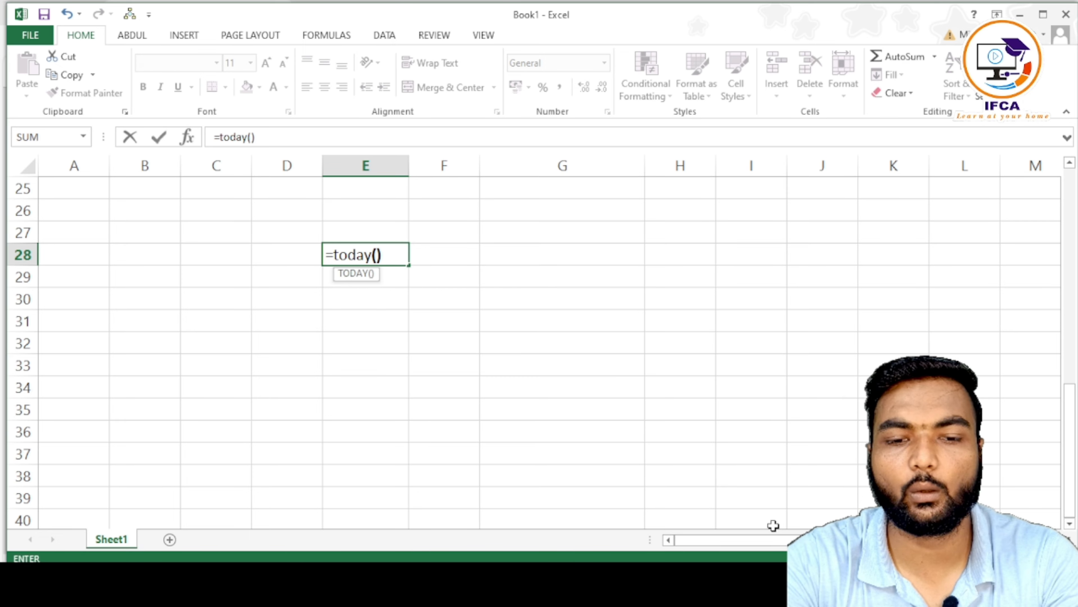
key("Return")
key("Up")
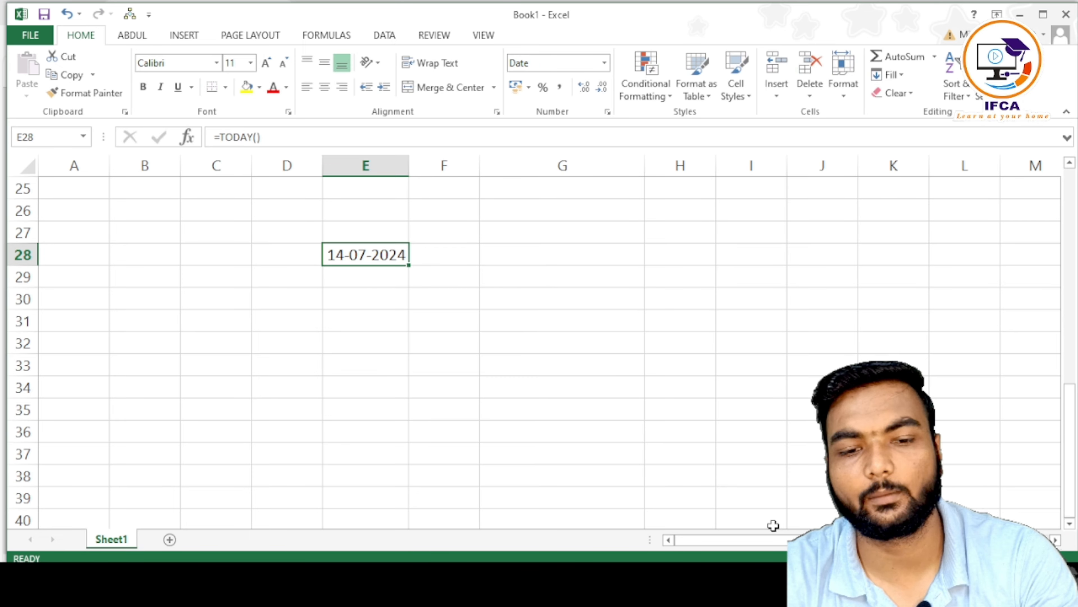
key("Down")
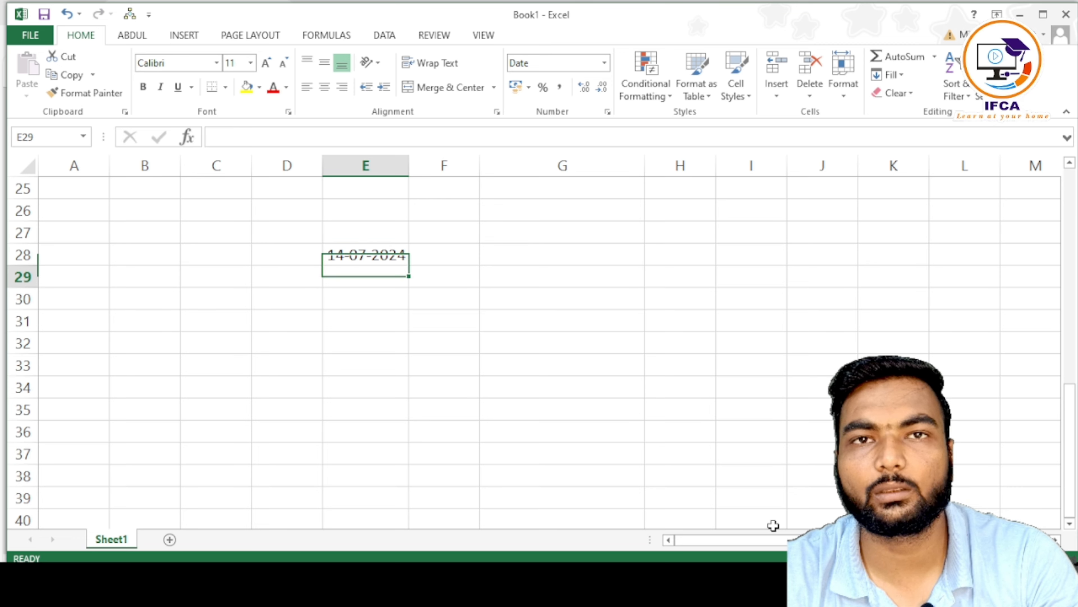
Step: Enter the headings day, month and year in cells A29:C29
key("Up")
key("Up")
key("Up")
key("Left")
key("Left")
key("Left")
key("Left")
key("Down")
key("Down")
key("Down")
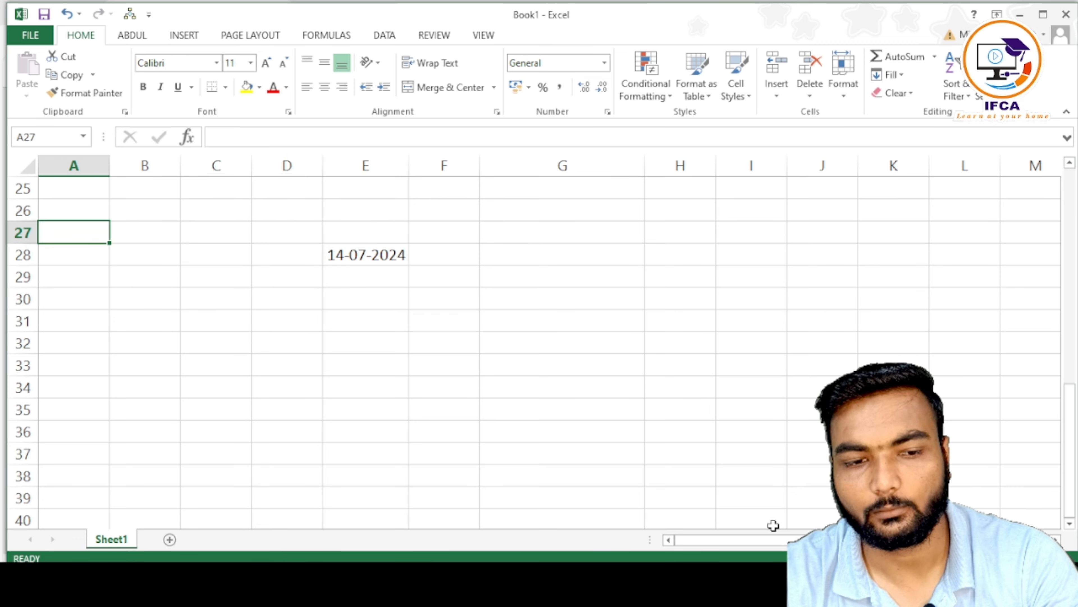
type("date")
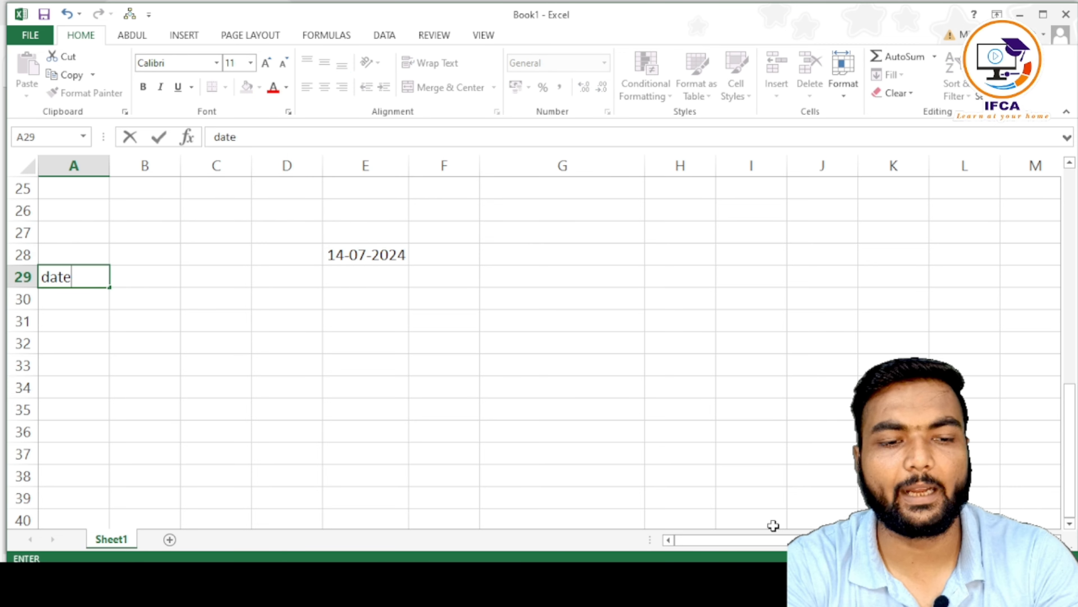
key("Tab")
key("Left")
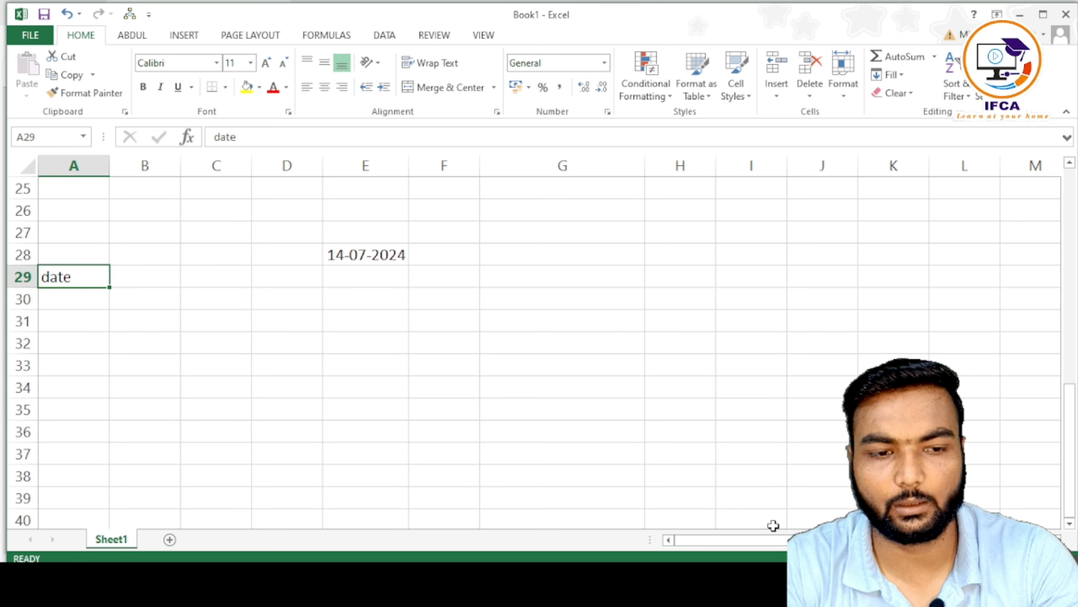
type("day")
key("Tab")
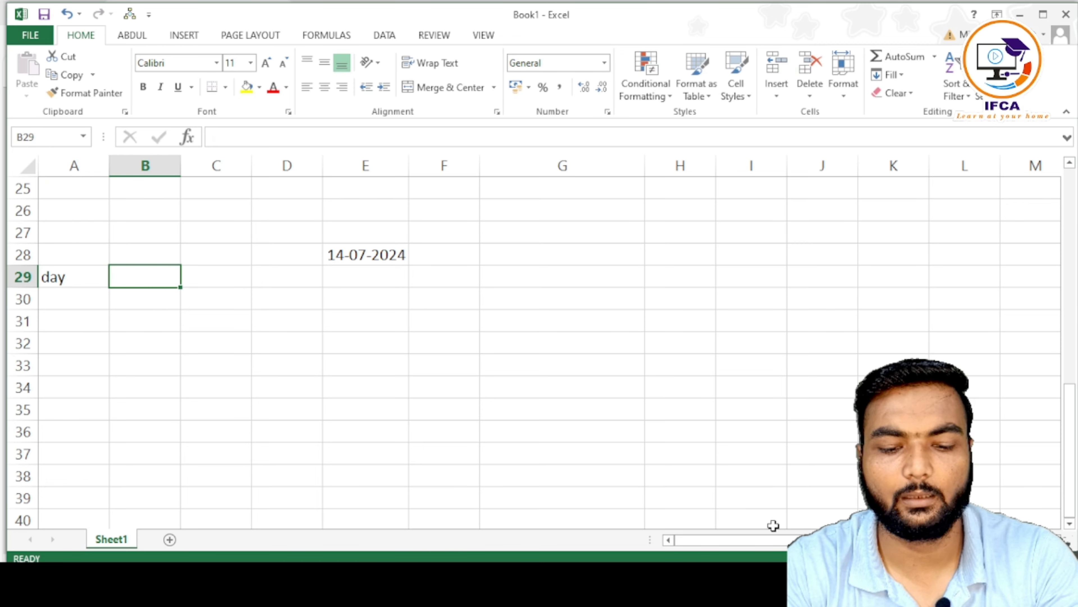
type("month")
key("Tab")
type("ye")
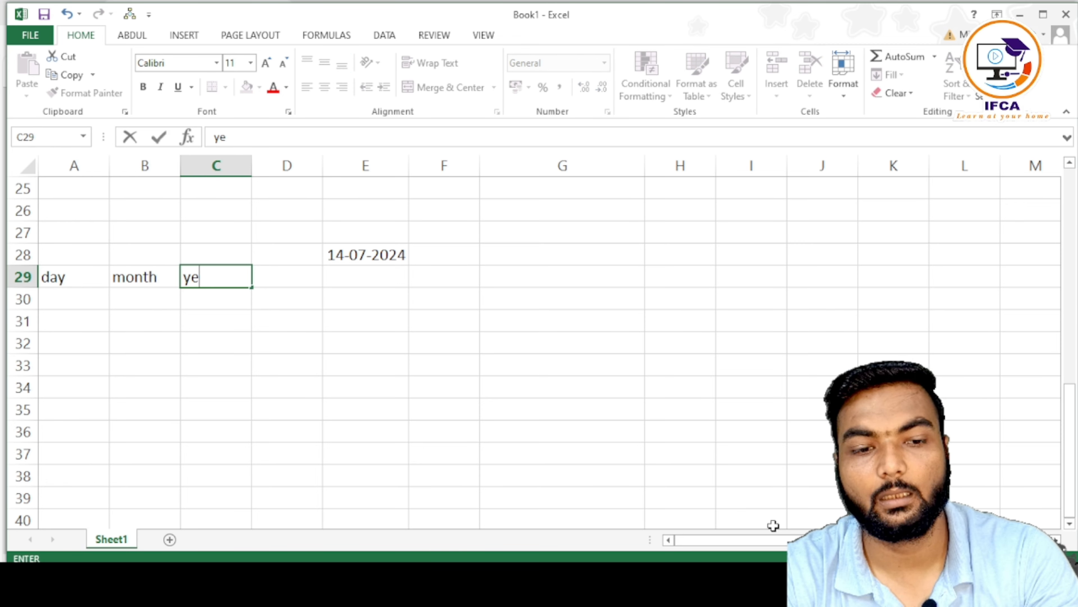
type("ar")
key("Return")
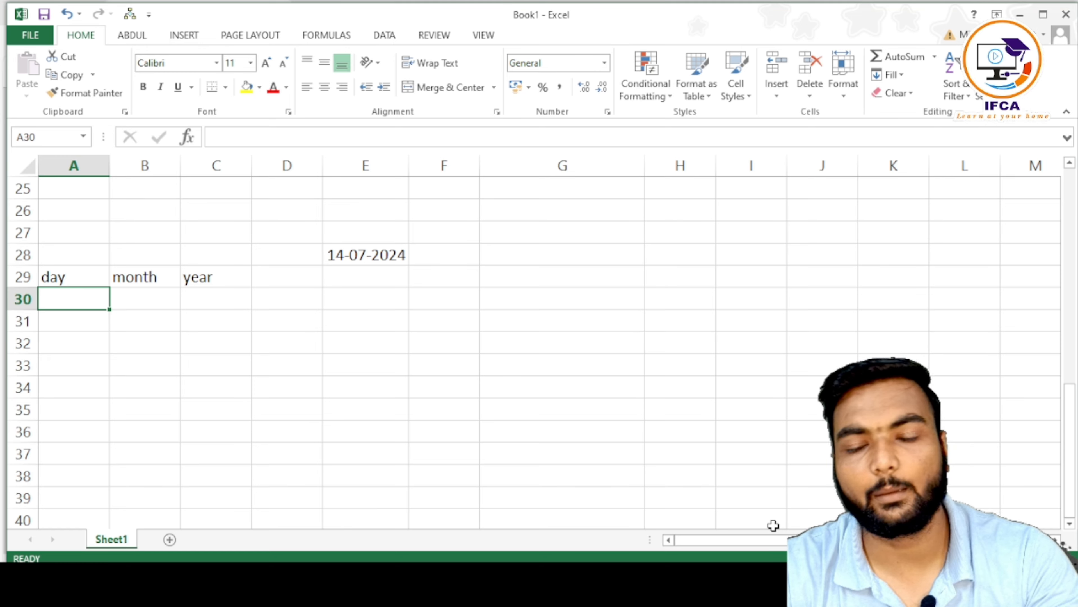
Step: Fill in 15, 10 and 4 under the day, month and year headings in A30:C30
key("Right")
key("Right")
key("Left")
key("Left")
type("15")
key("ctrl+Return")
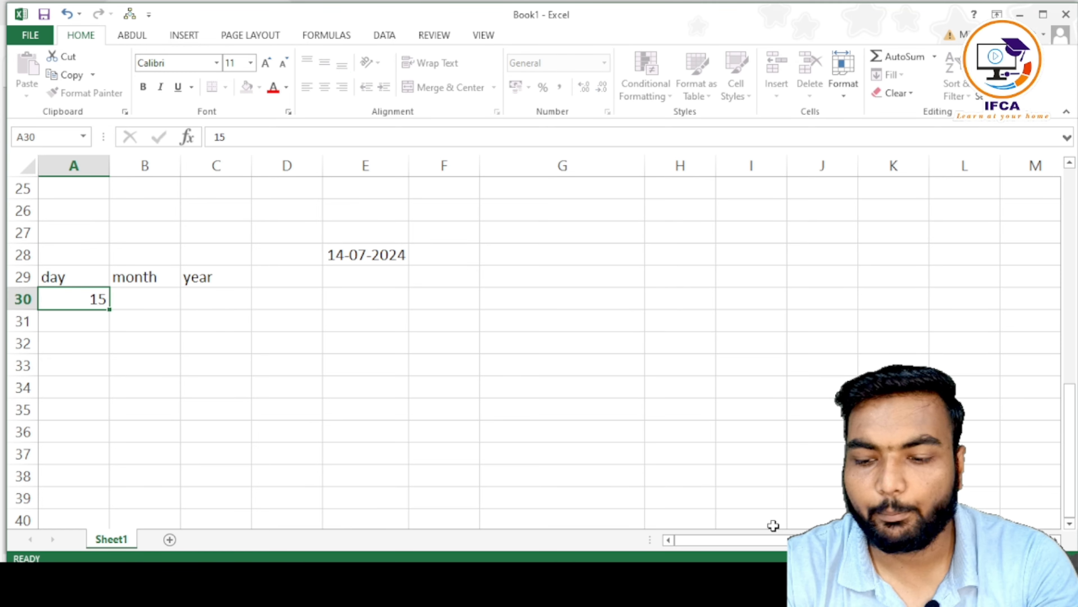
key("Tab")
type("10")
key("Tab")
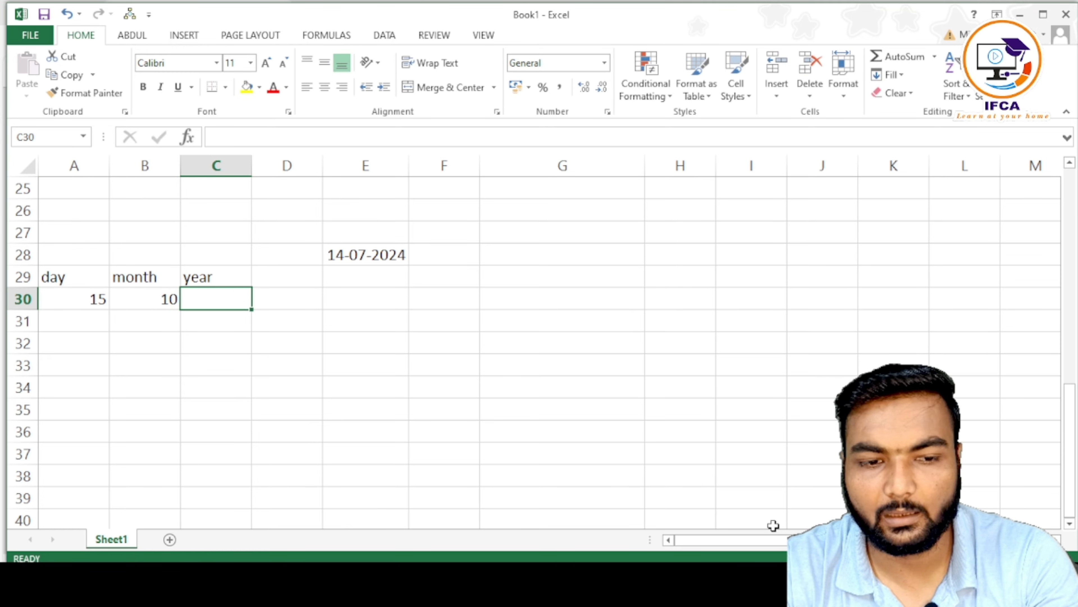
type("4")
key("Tab")
Step: Review the day, month and year values in A30:C30
key("Up")
key("Up")
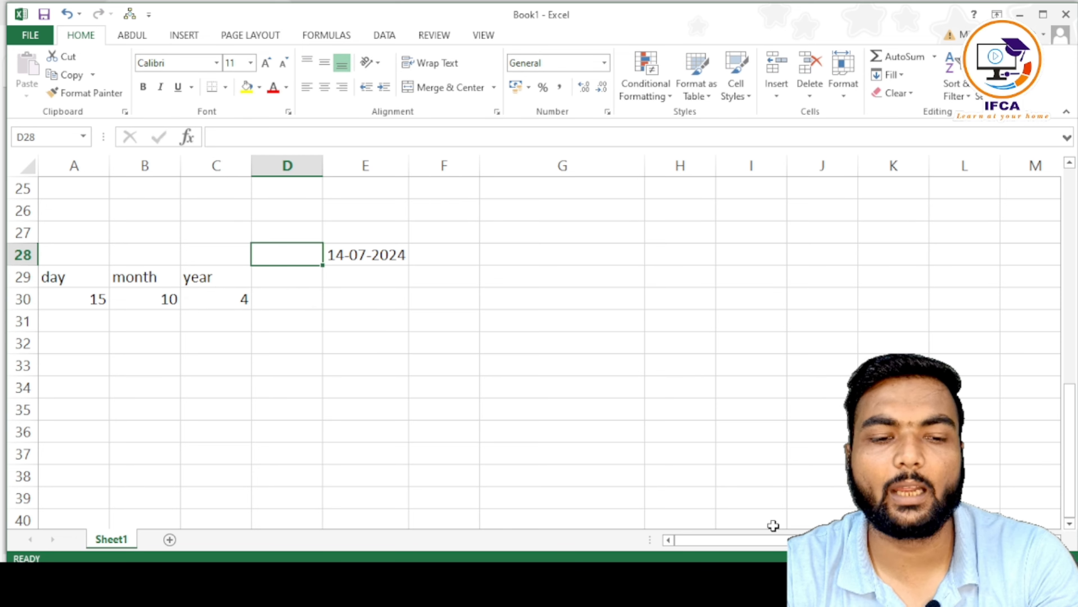
key("Left")
key("Down")
key("Down")
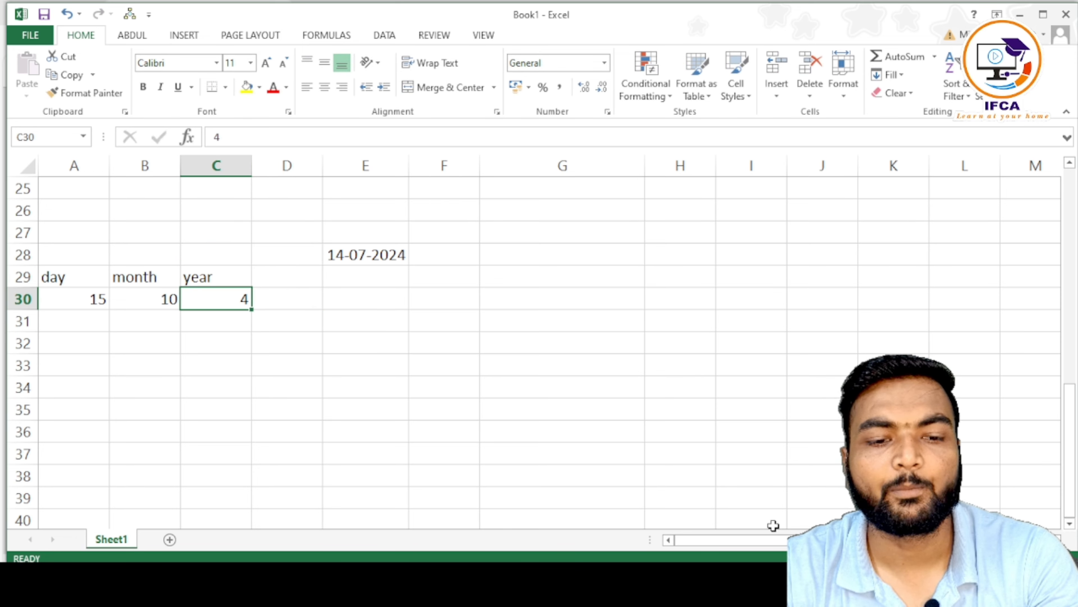
key("Left")
key("Left")
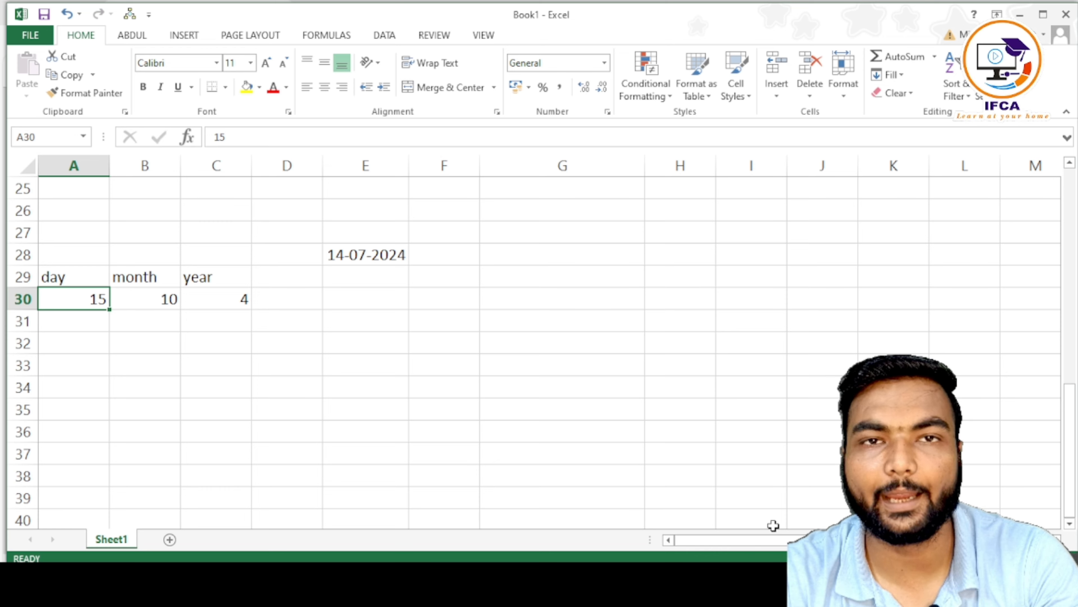
key("Down")
key("Down")
key("Down")
key("Right")
key("Right")
key("Right")
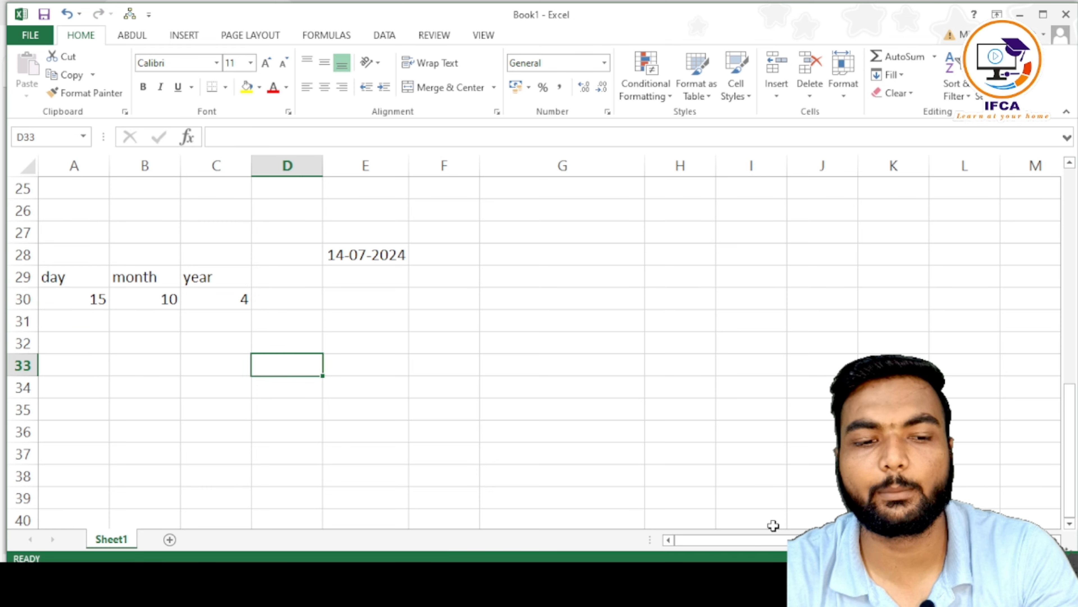
key("Up")
key("Right")
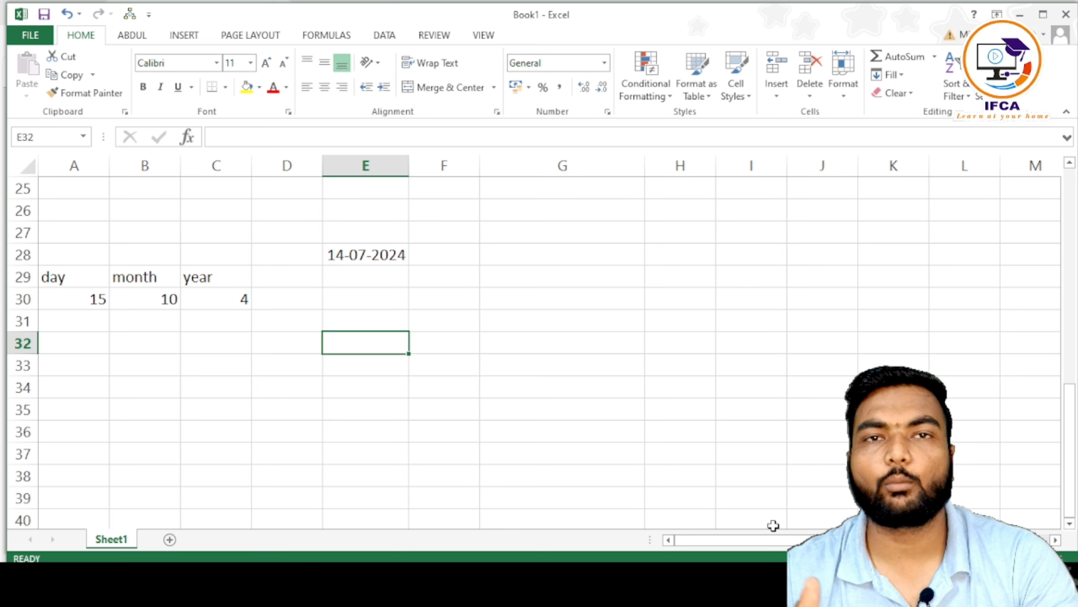
type("=date")
key("Tab")
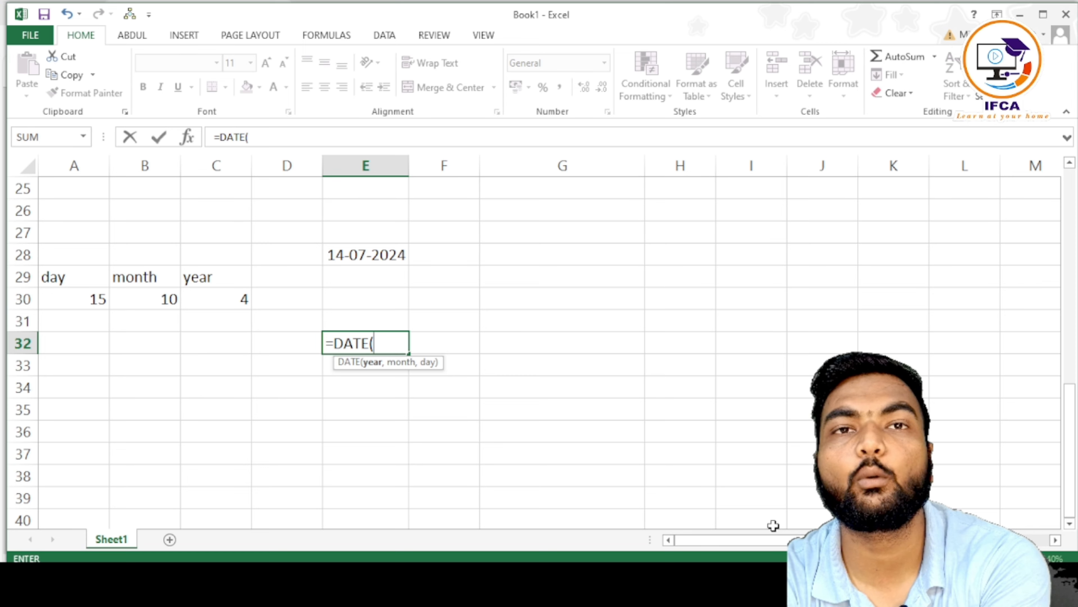
key("Escape")
Step: Go over the day, month and year headings in row 29 and the date formula in E28
key("Left")
key("Left")
key("Left")
key("Left")
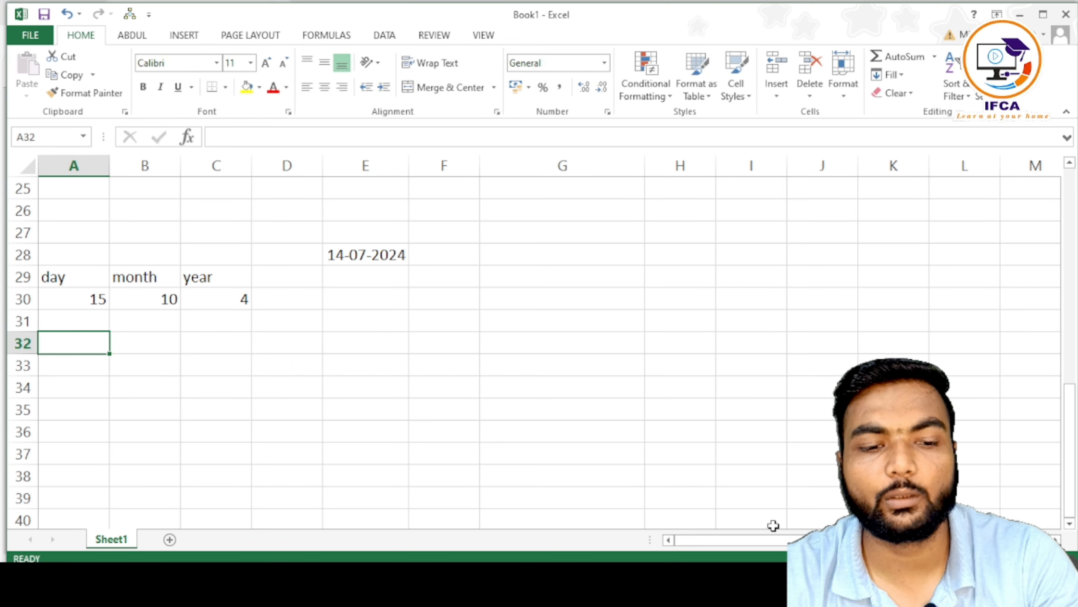
key("Up")
key("Up")
key("Up")
key("Right")
key("Right")
key("Right")
key("Right")
key("Up")
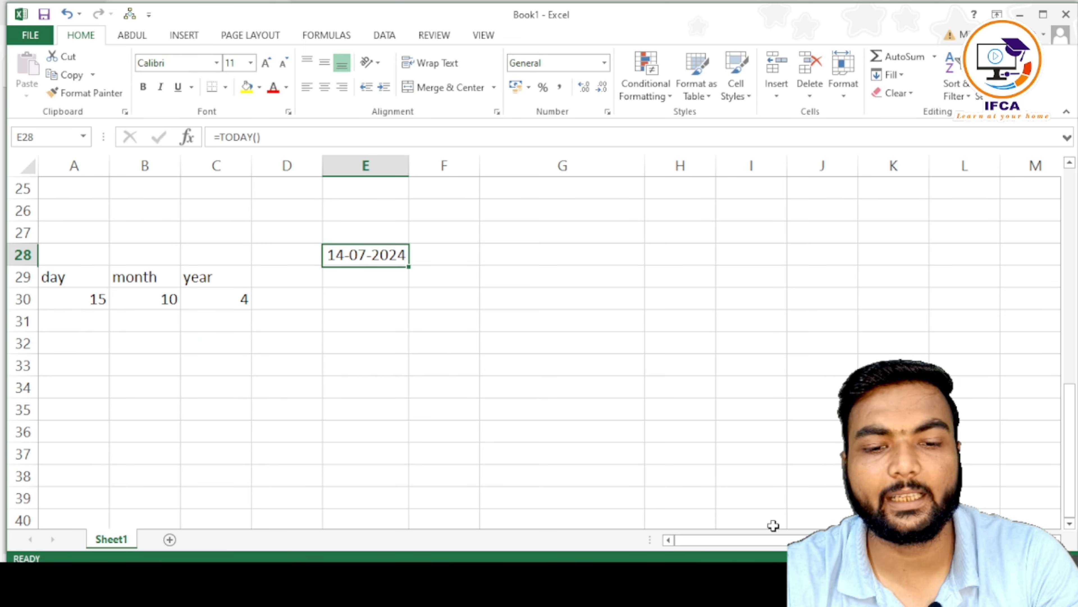
Step: Try building a date from typed numbers in E32 with =DATE(2024,07,14), and clear the cell
key("Right")
key("Down")
key("Down")
key("Down")
key("Down")
key("Left")
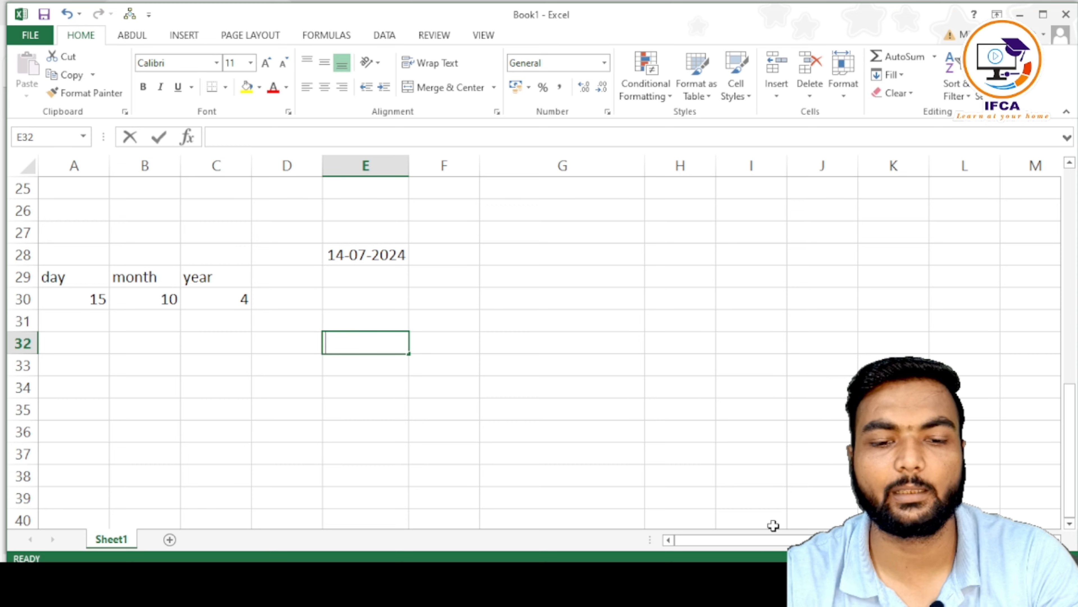
type("=date")
key("Tab")
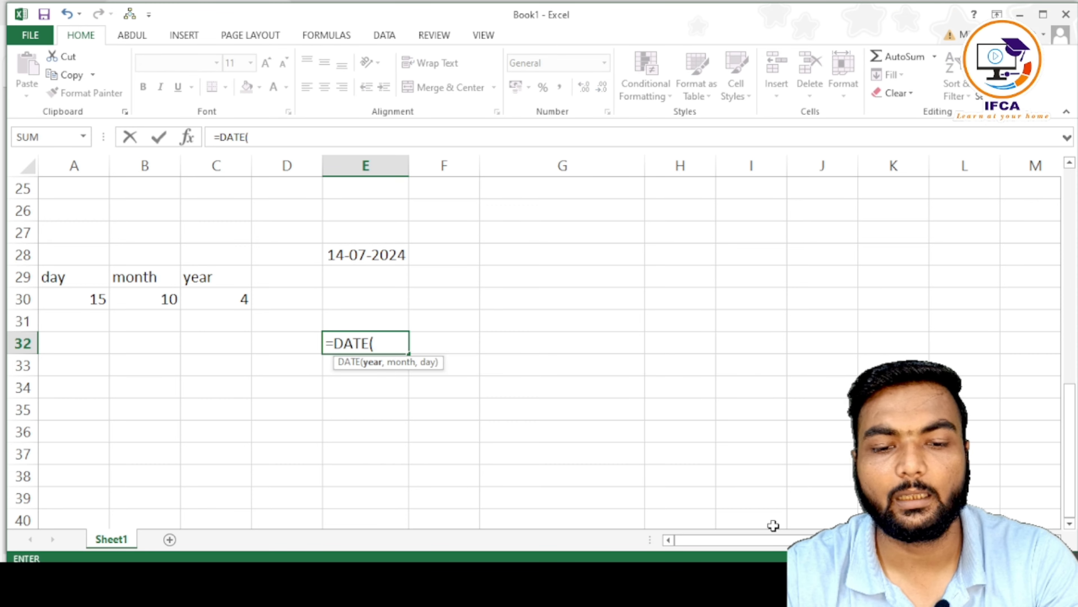
type("2024")
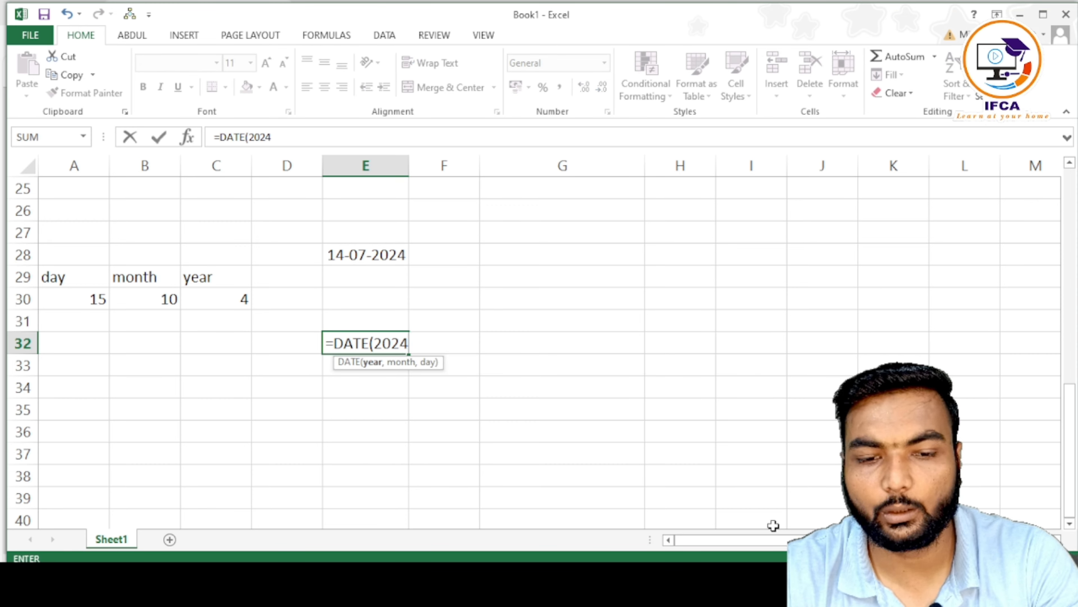
type(",07,14")
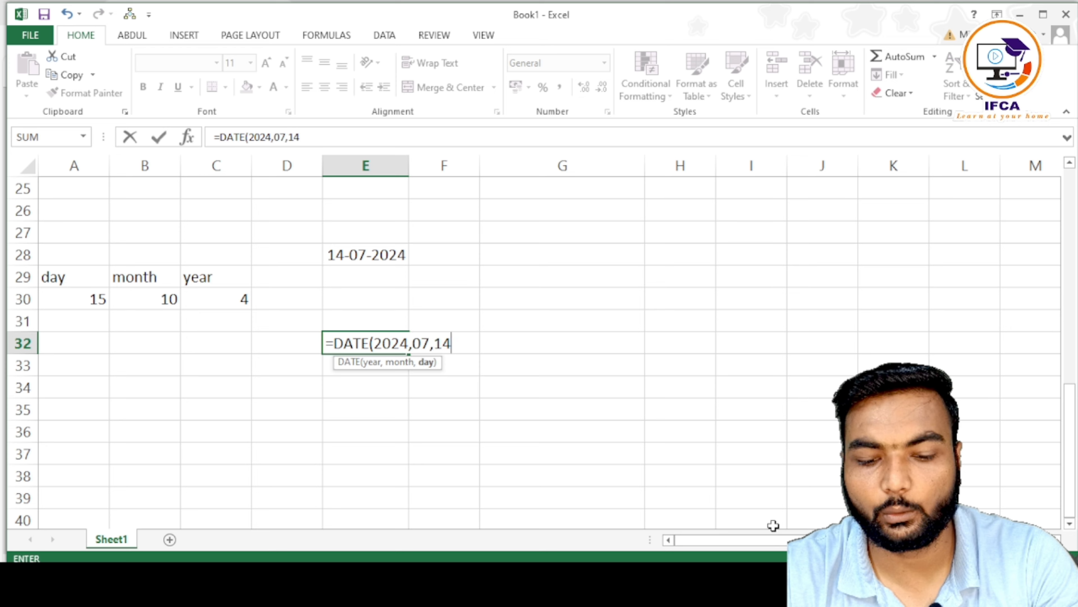
key("Return")
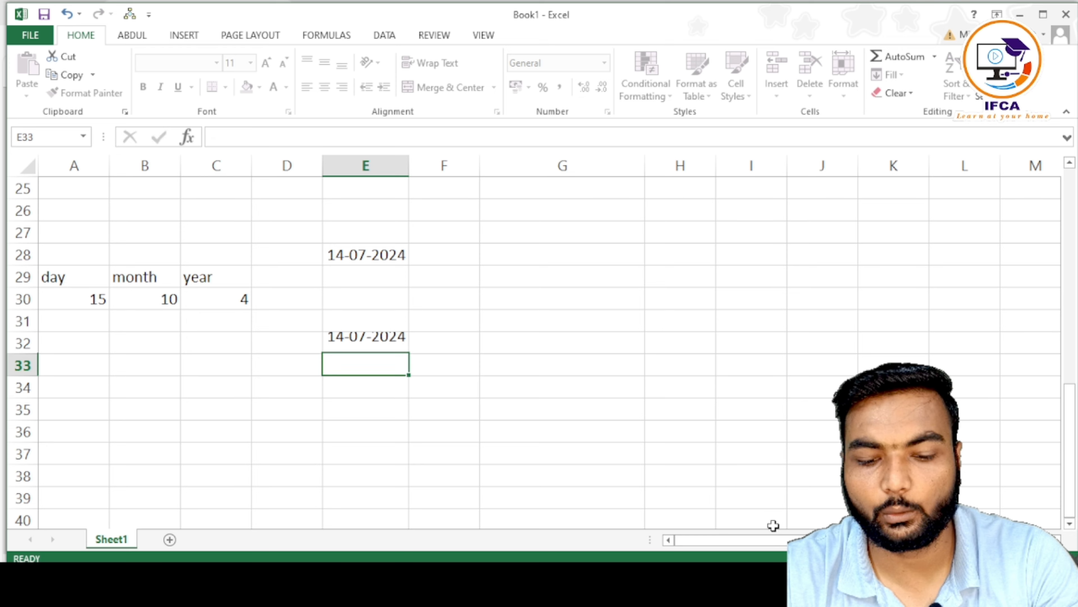
key("Up")
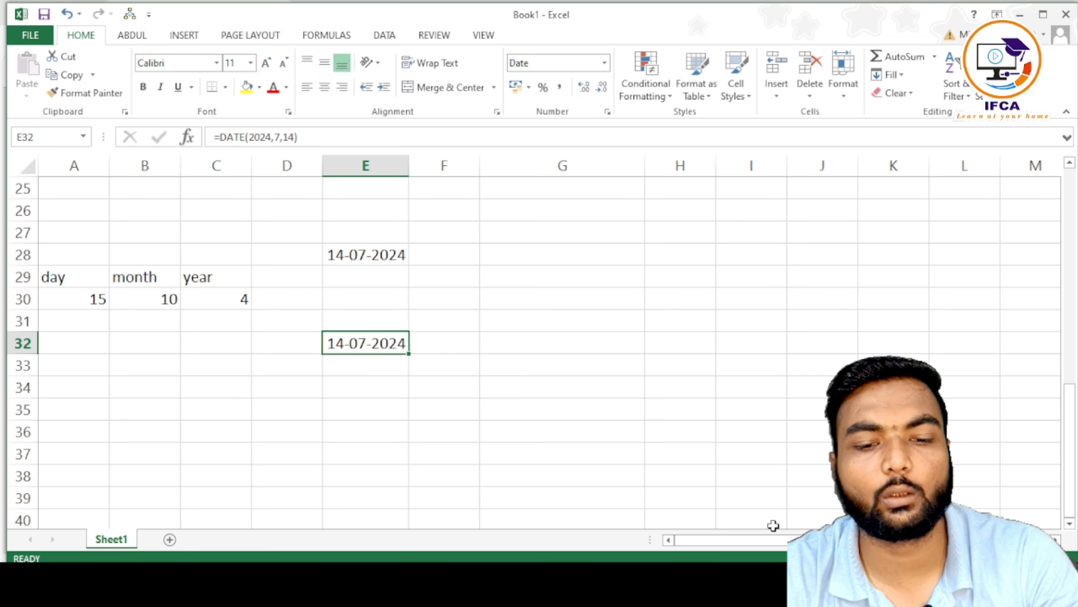
key("Delete")
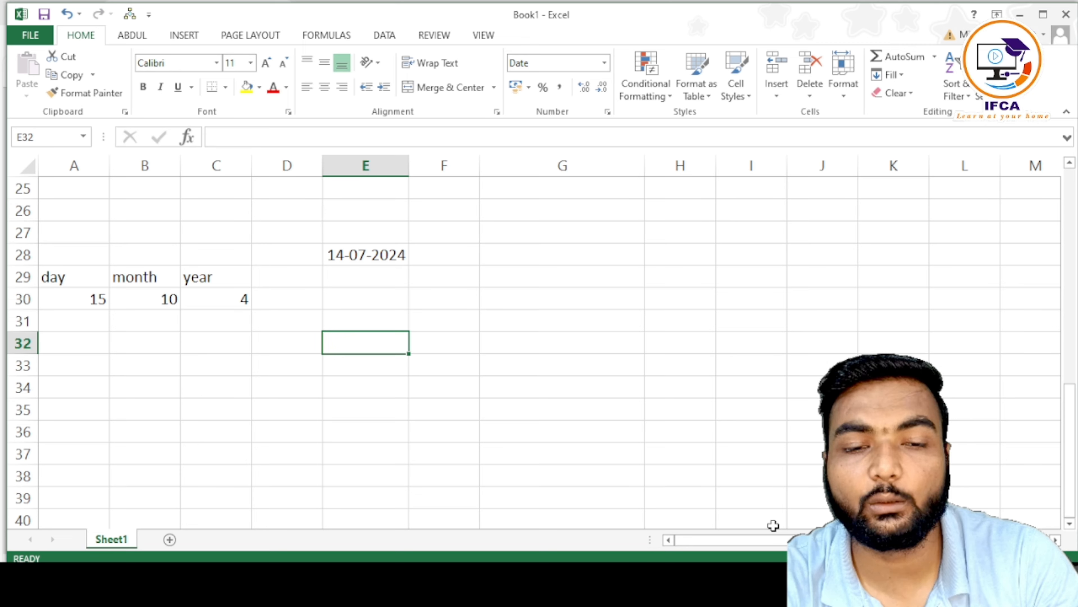
key("Up")
key("Up")
key("Up")
key("Up")
key("Up")
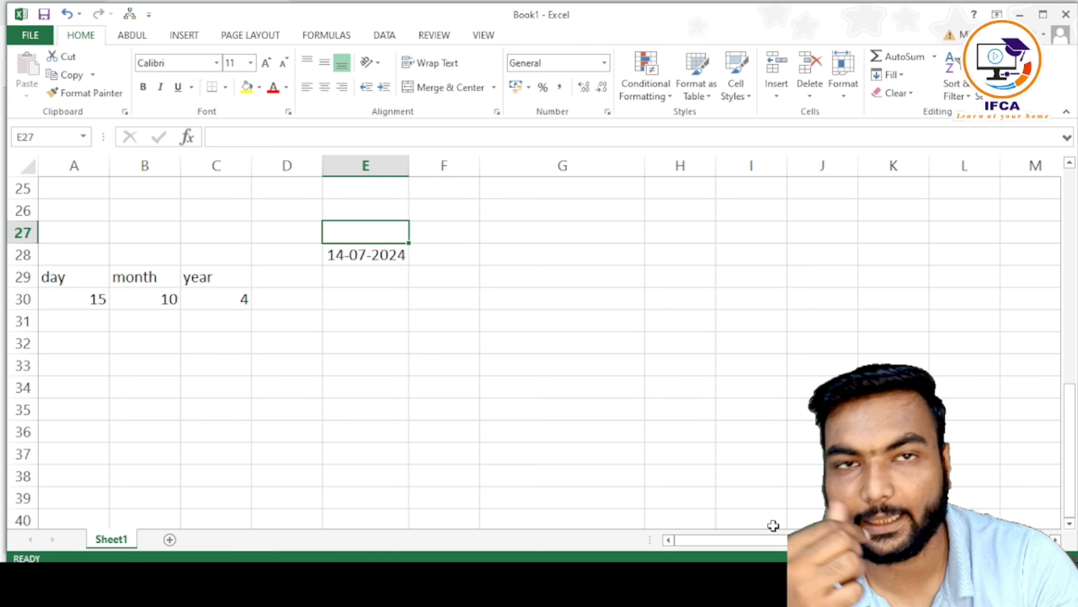
Step: Start a DATE formula in E31 with YEAR(E28)+C30 as its year argument
key("Down")
key("Down")
key("Down")
key("Down")
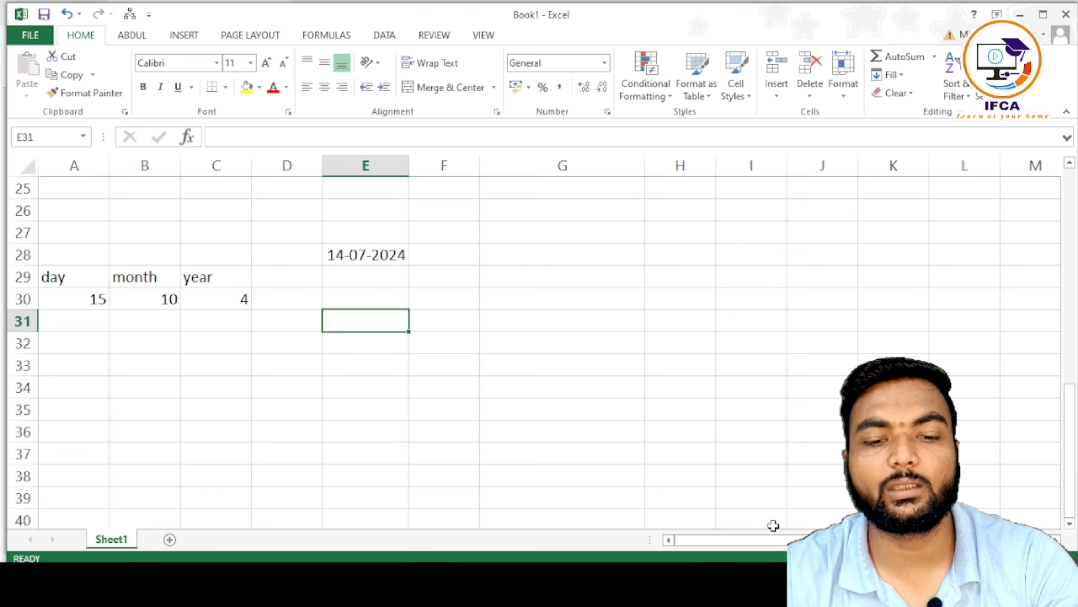
type("=date")
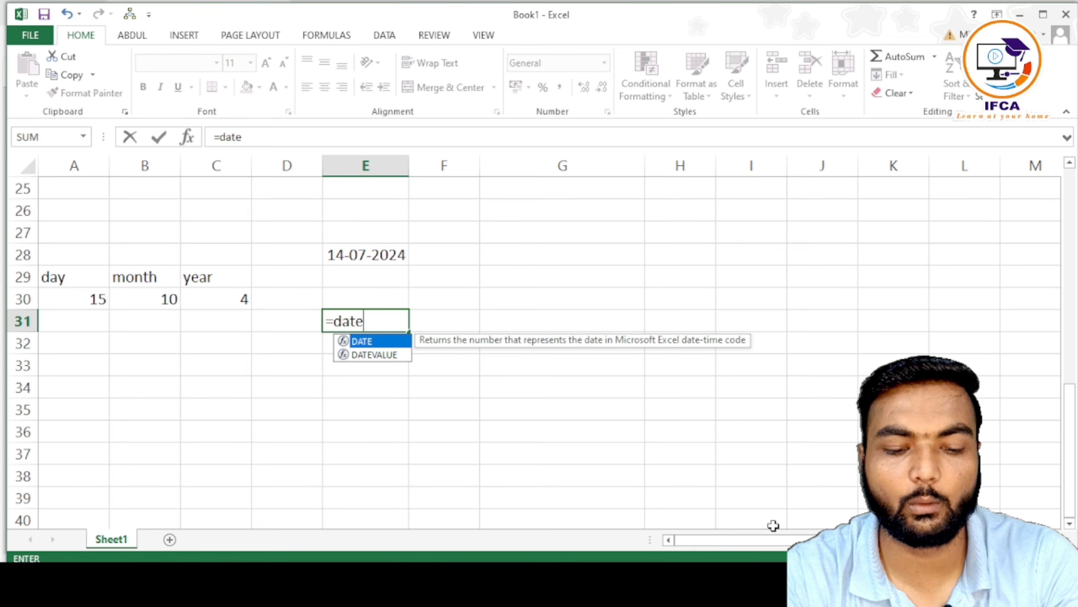
key("Tab")
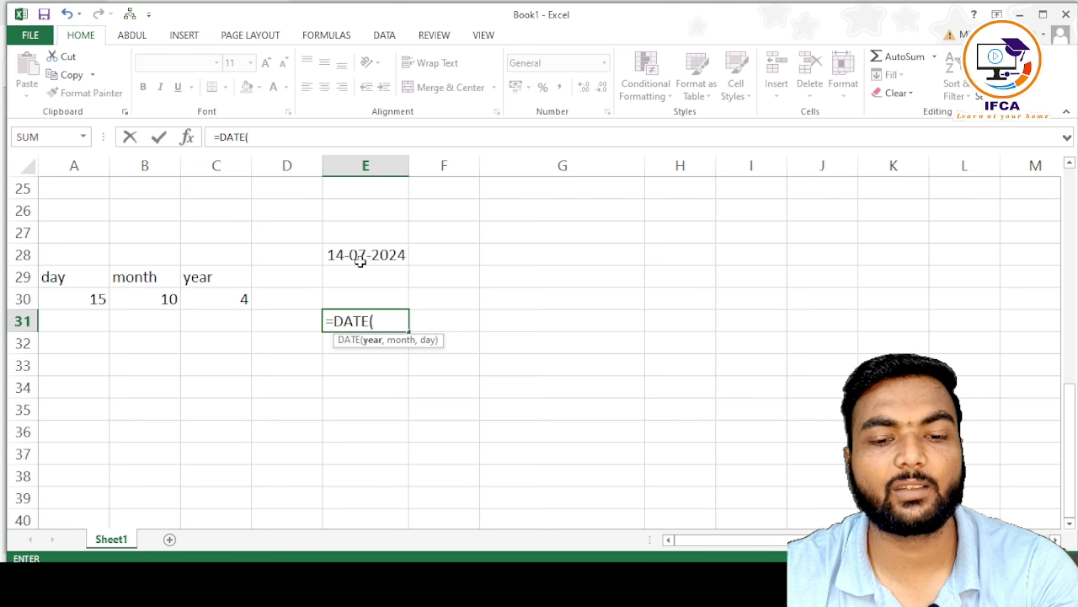
type("year")
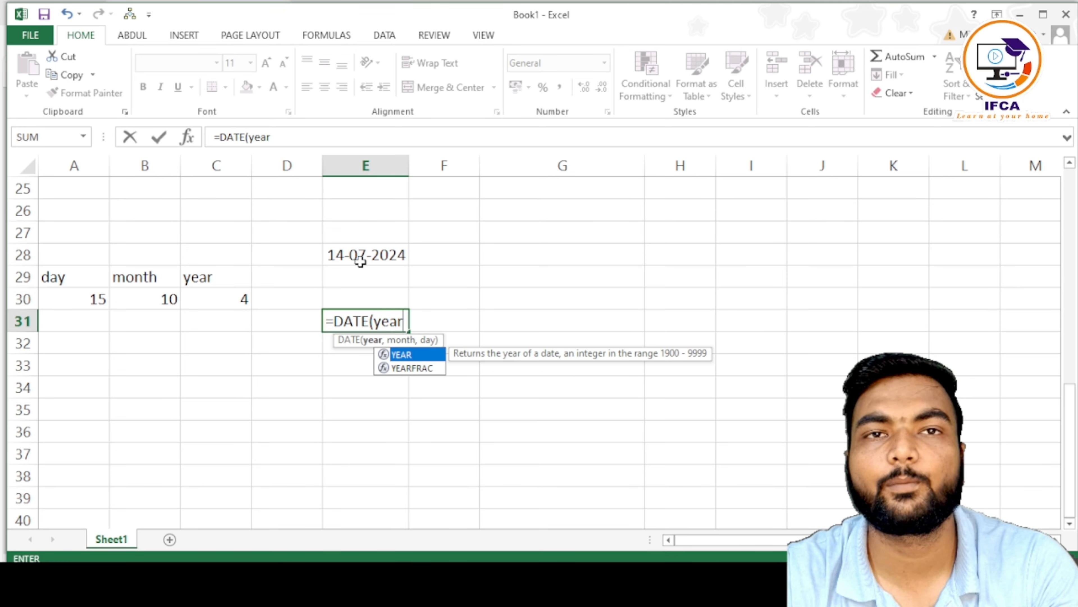
key("Tab")
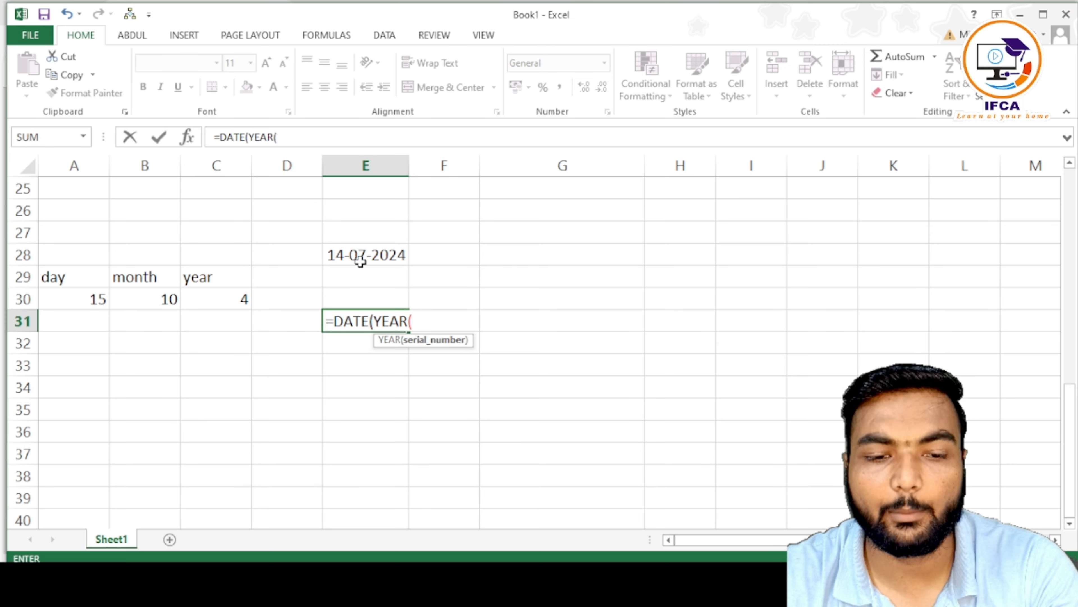
left_click(360, 260)
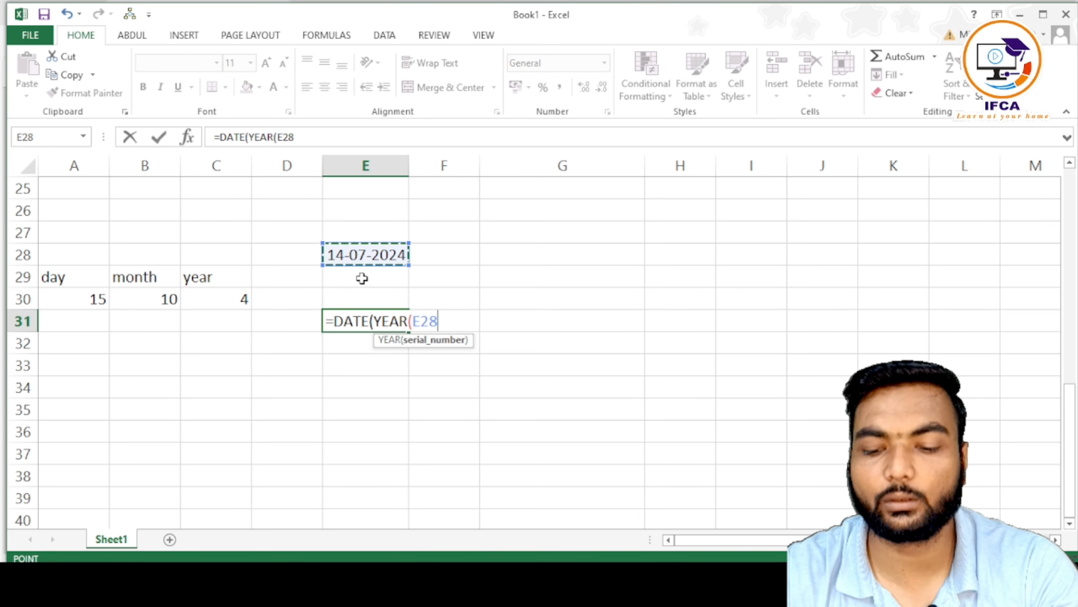
type(")")
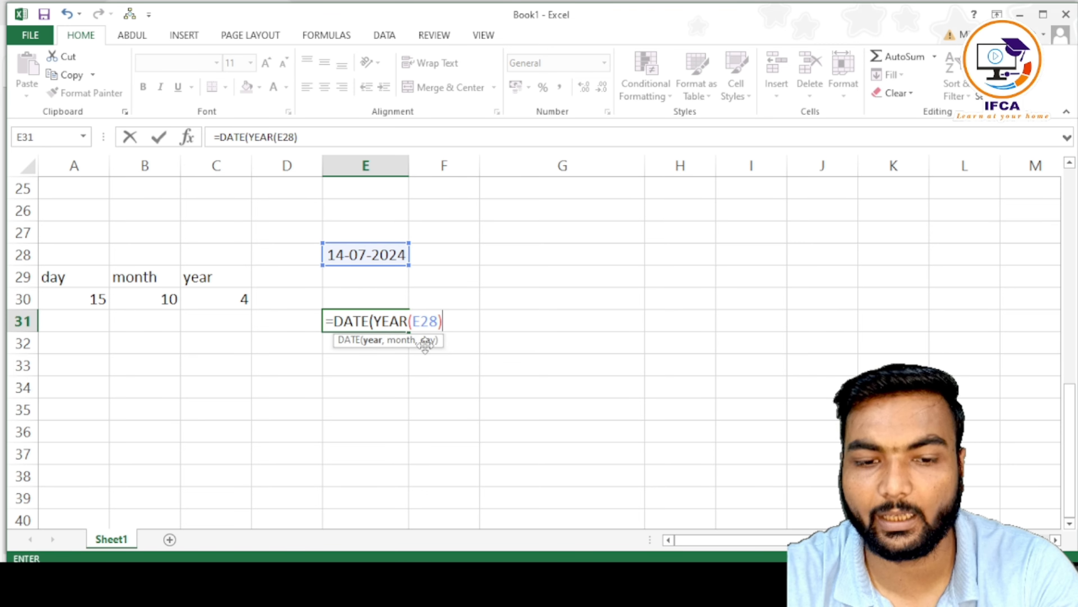
type("+")
left_click(229, 301)
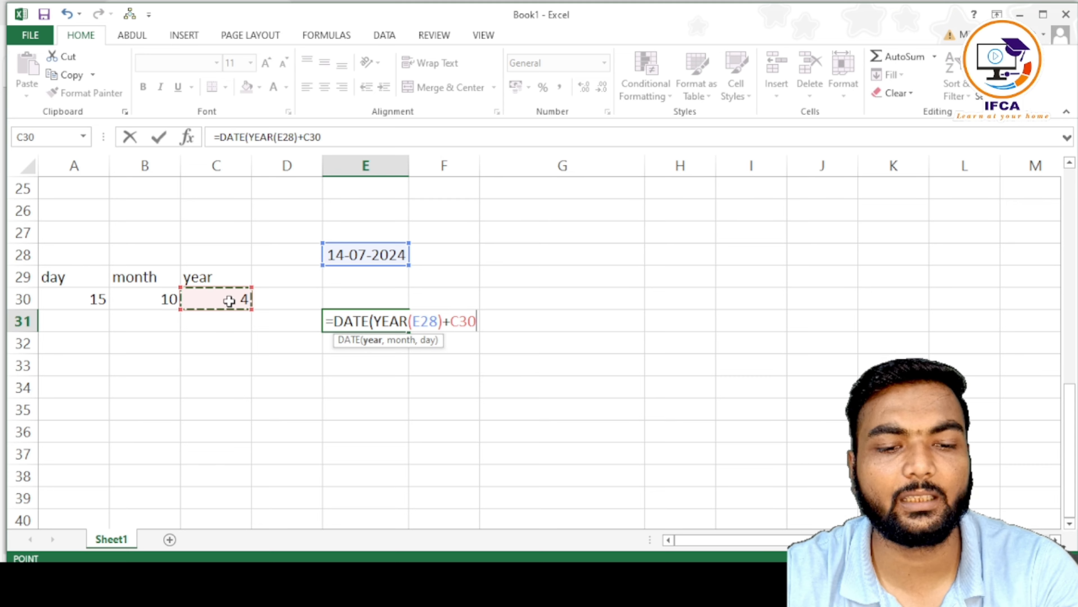
type(",")
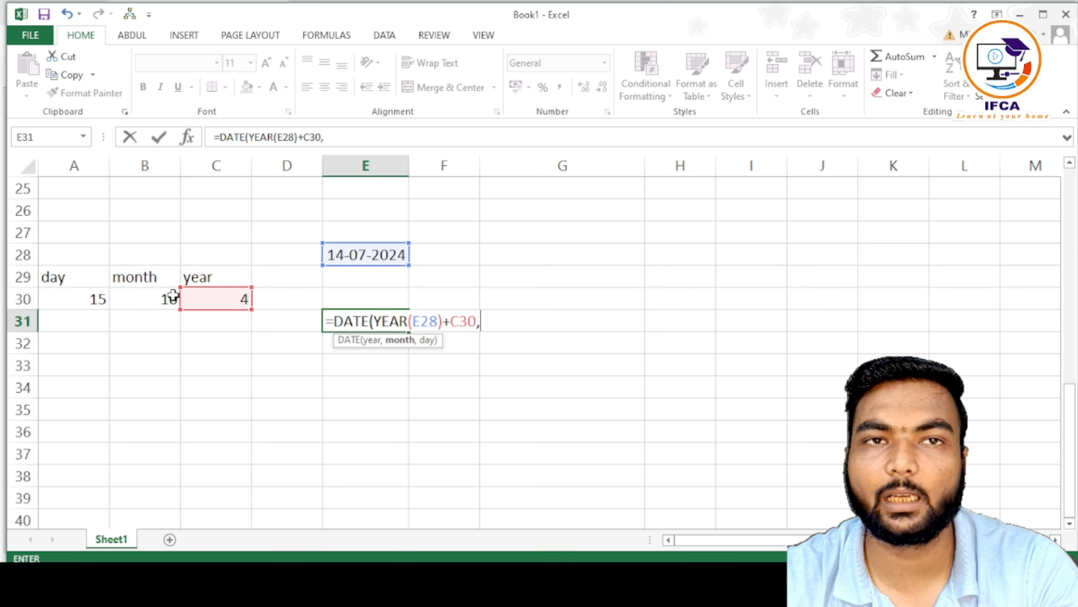
Step: Add MONTH(E28)+B30 as the month argument of the DATE formula in E31
type("month")
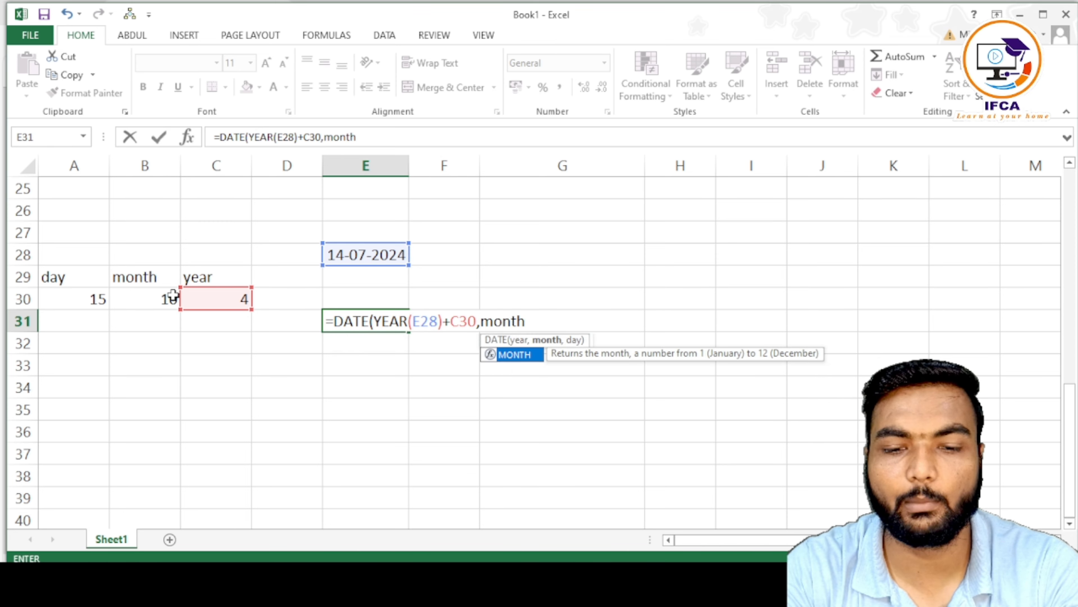
key("Tab")
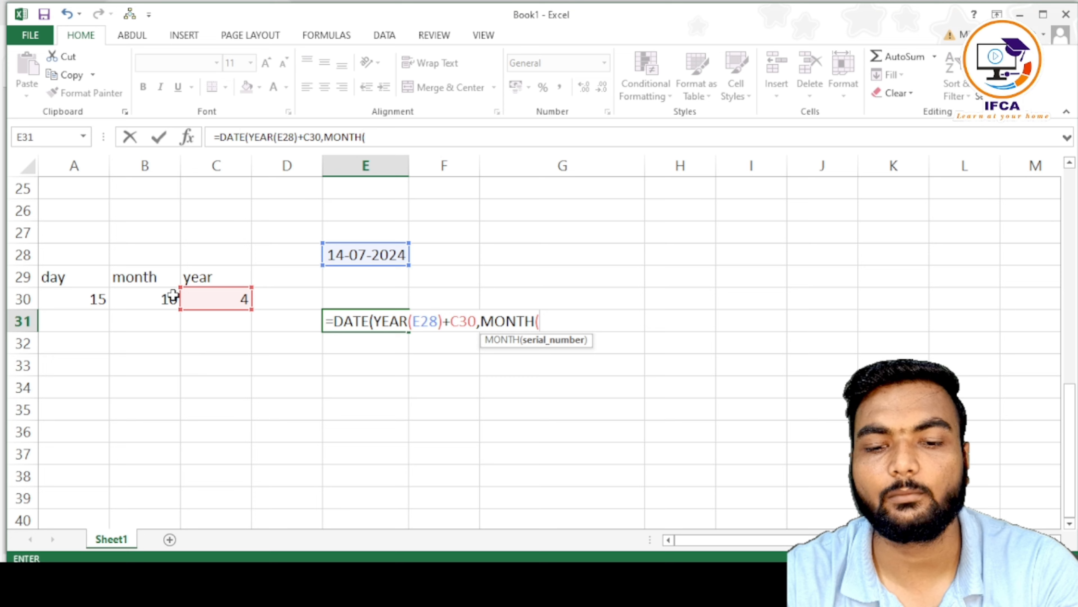
left_click(355, 255)
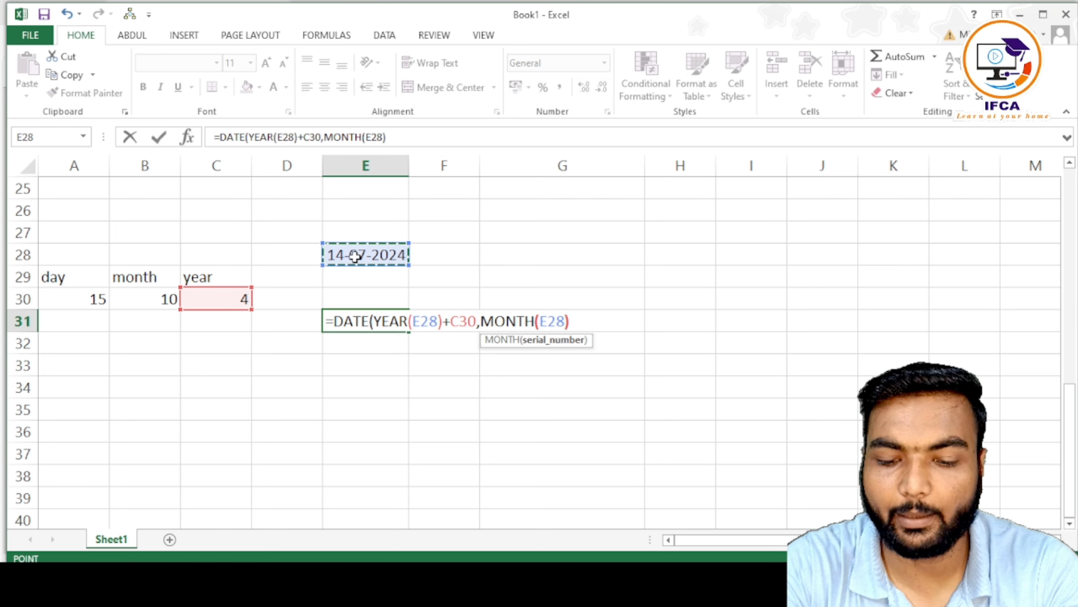
type(")+")
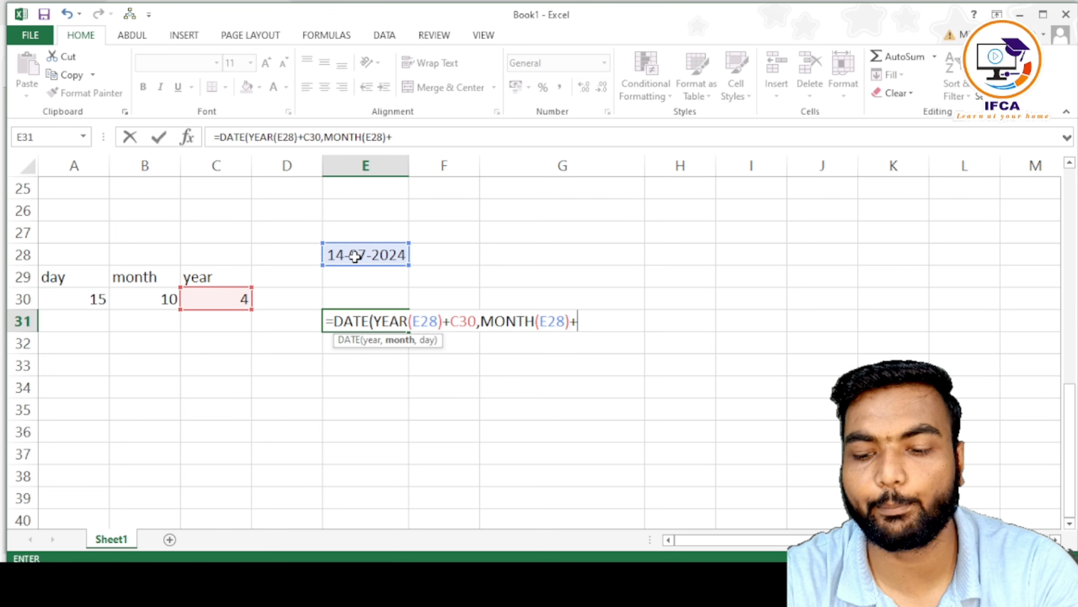
left_click(144, 299)
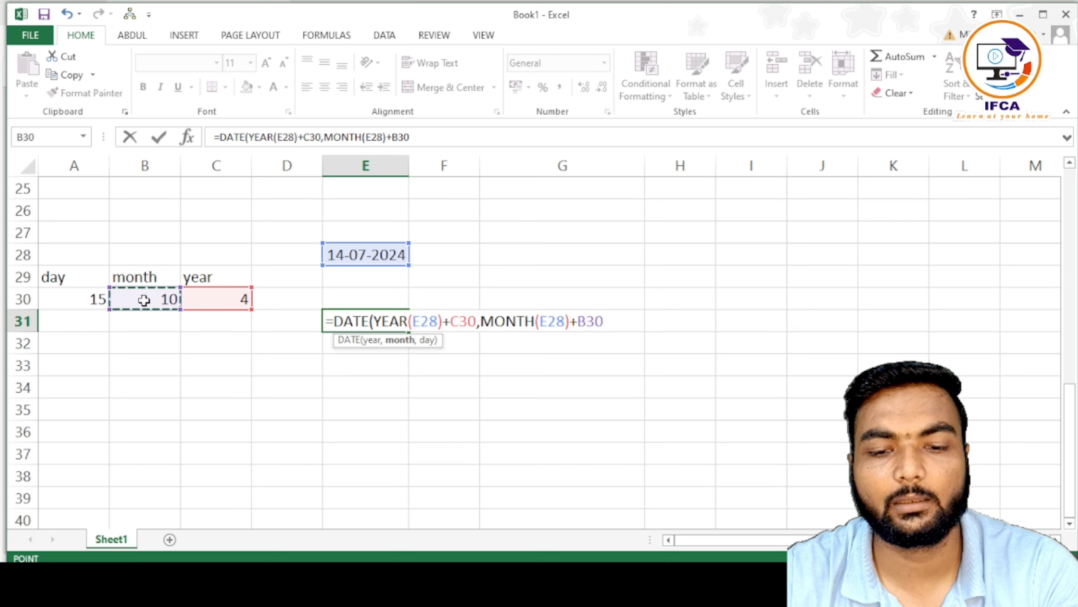
type(",")
Step: Complete the DATE formula in E31 with DAY(E28)+A30 as the day argument and enter it
type("day")
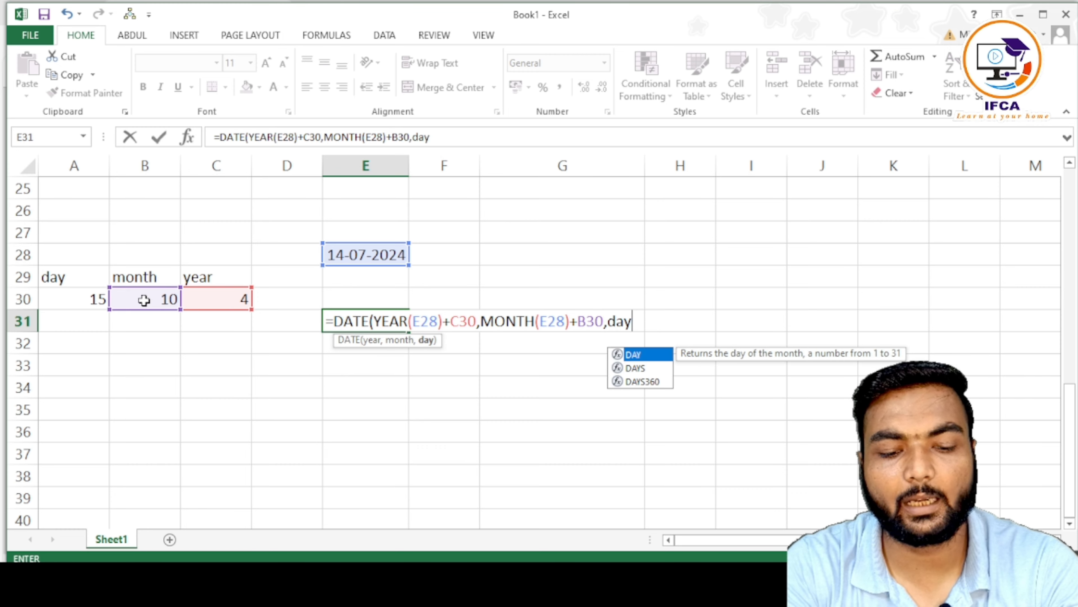
key("Tab")
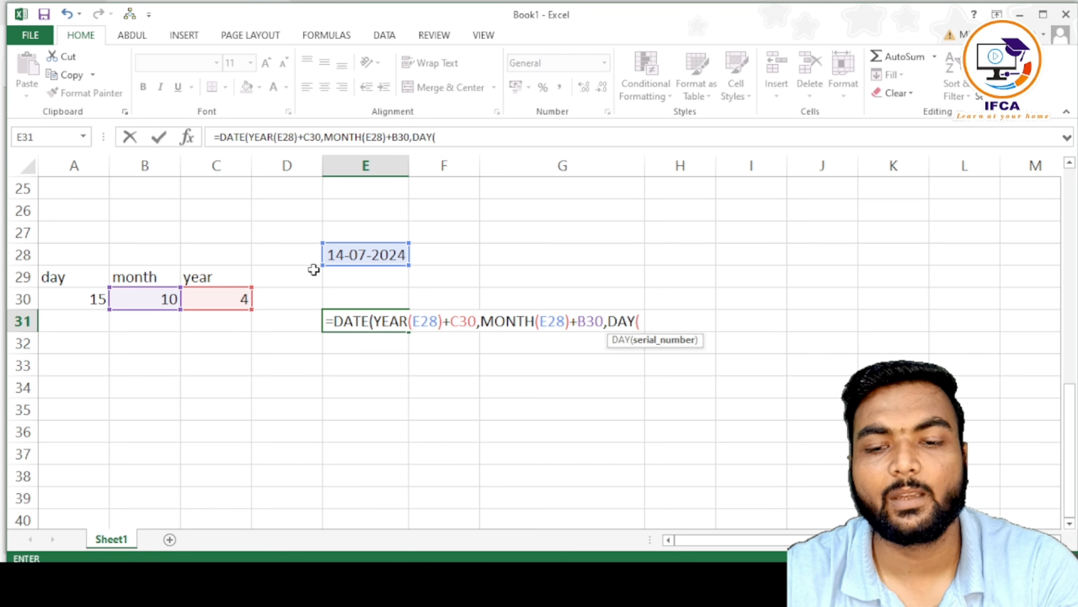
left_click(390, 256)
type(")+")
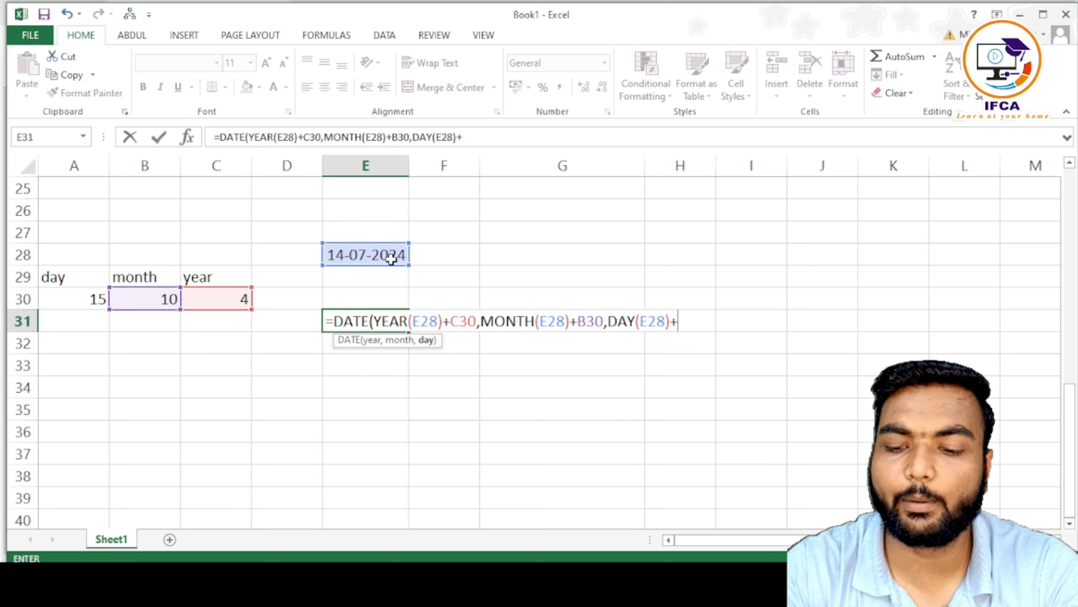
left_click(48, 301)
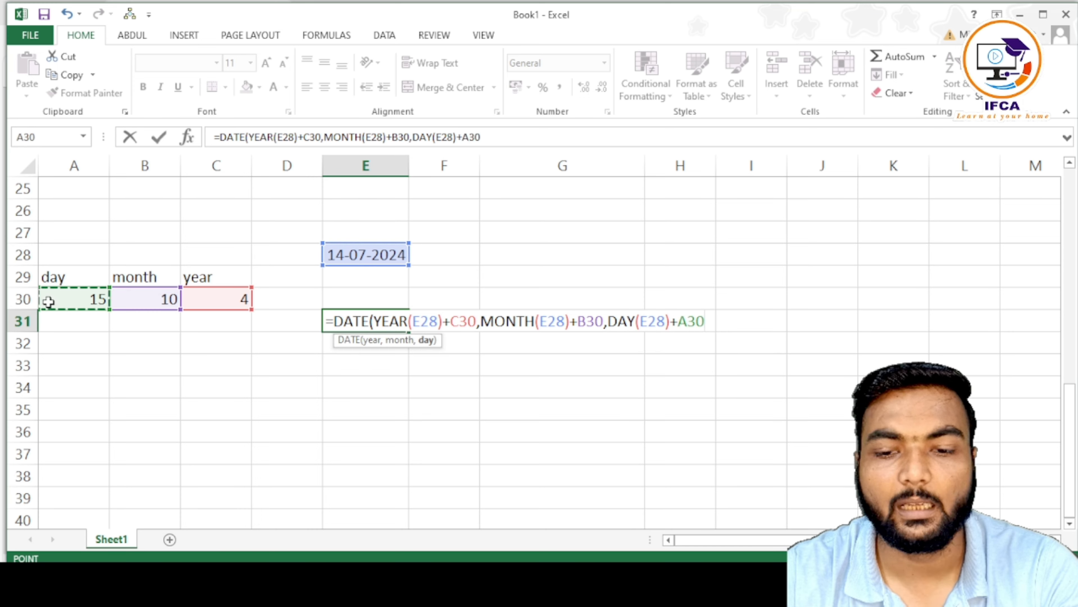
type(")")
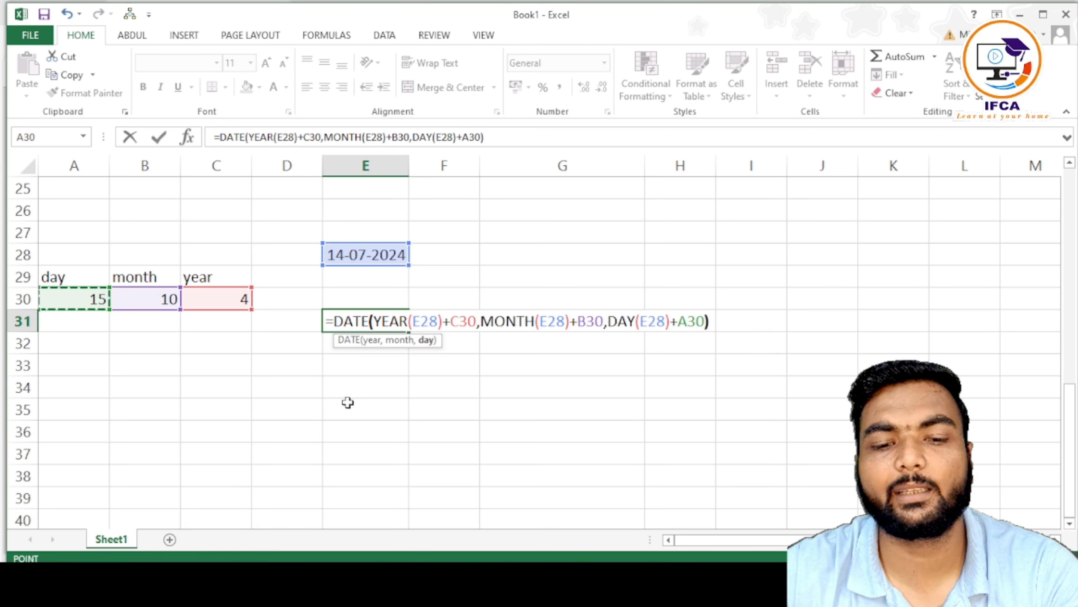
left_click(359, 312)
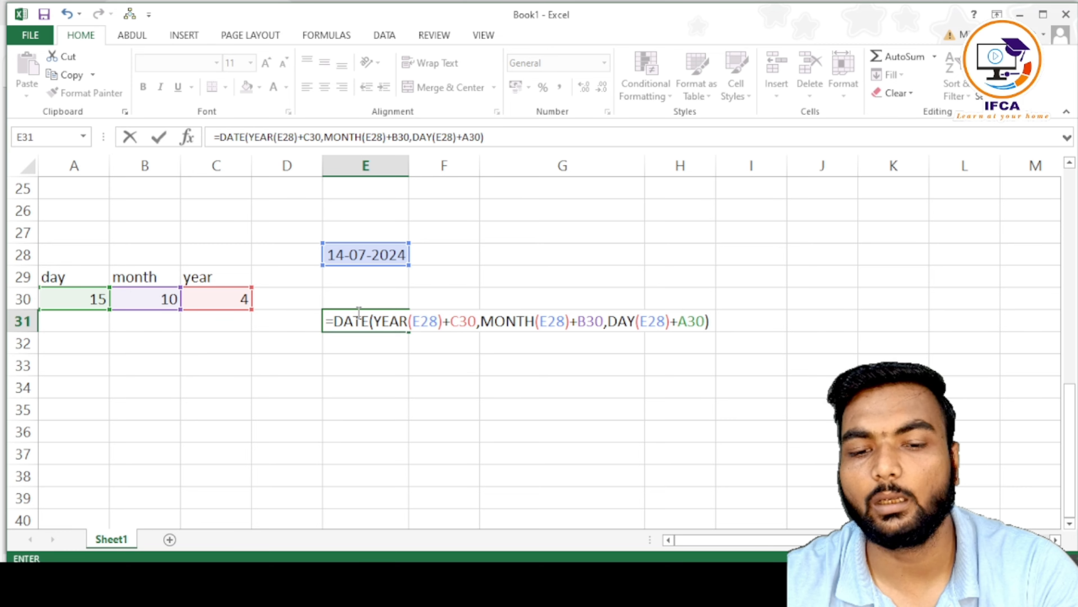
key("Return")
left_click(358, 313)
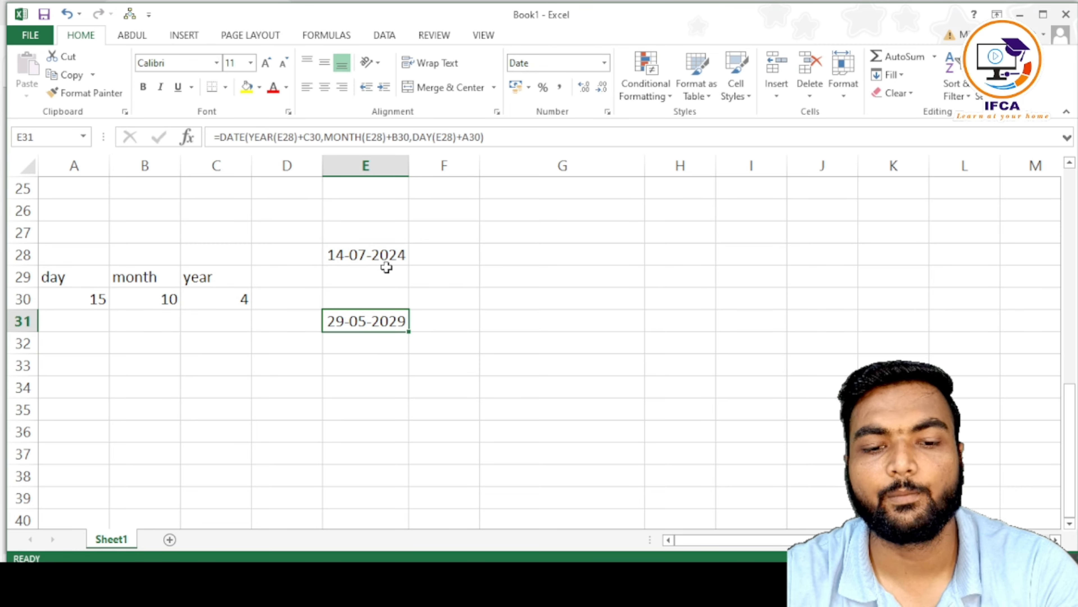
Step: Compare today's date in E28 with the calculated date and its formula in E31
left_click(378, 257)
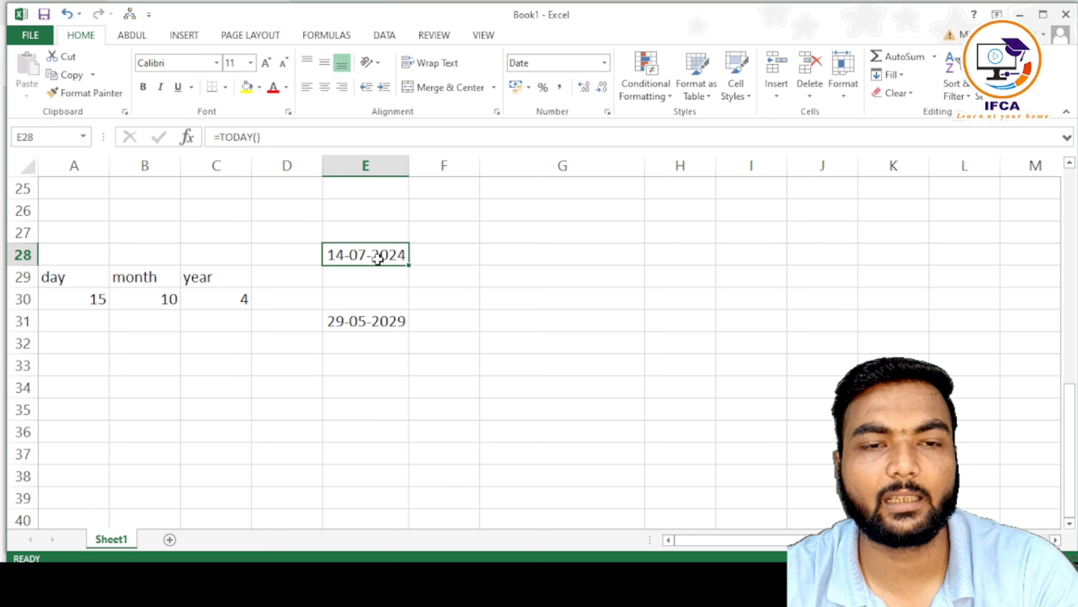
left_click(361, 318)
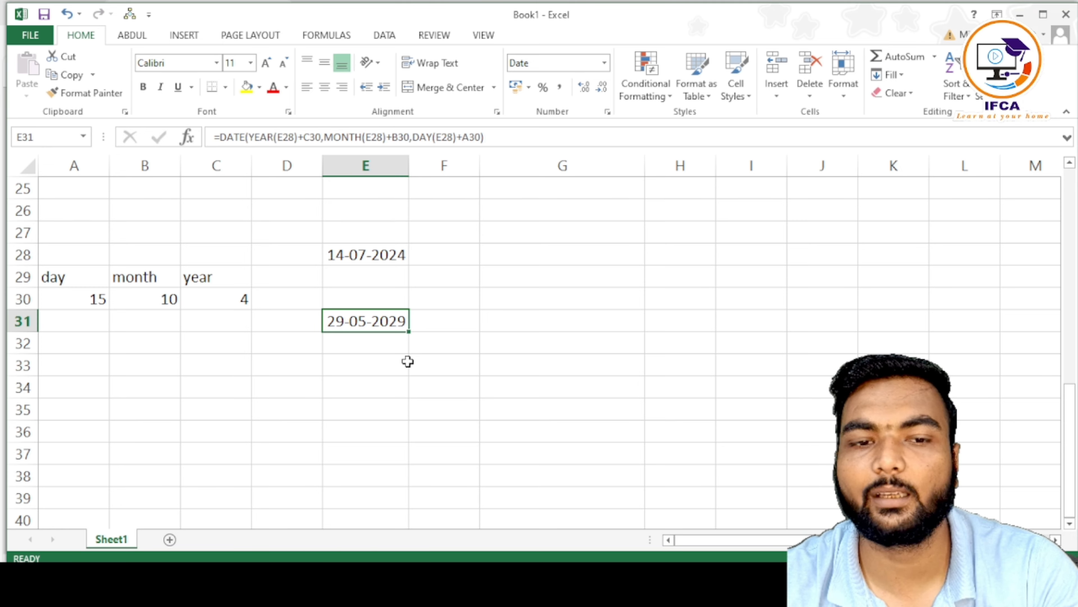
left_click(418, 346)
left_click(367, 307)
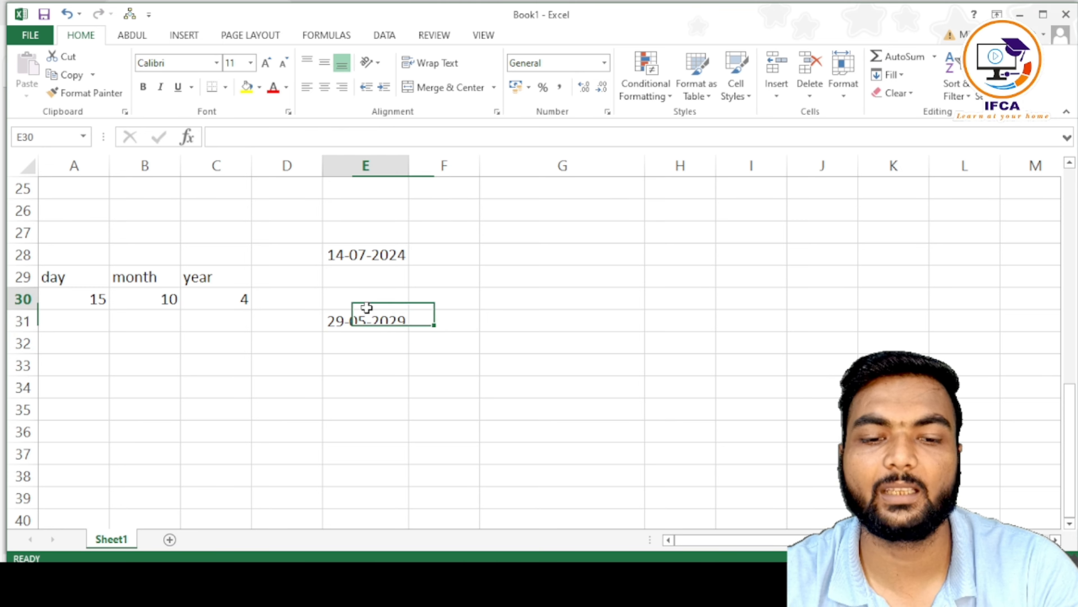
left_click(368, 328)
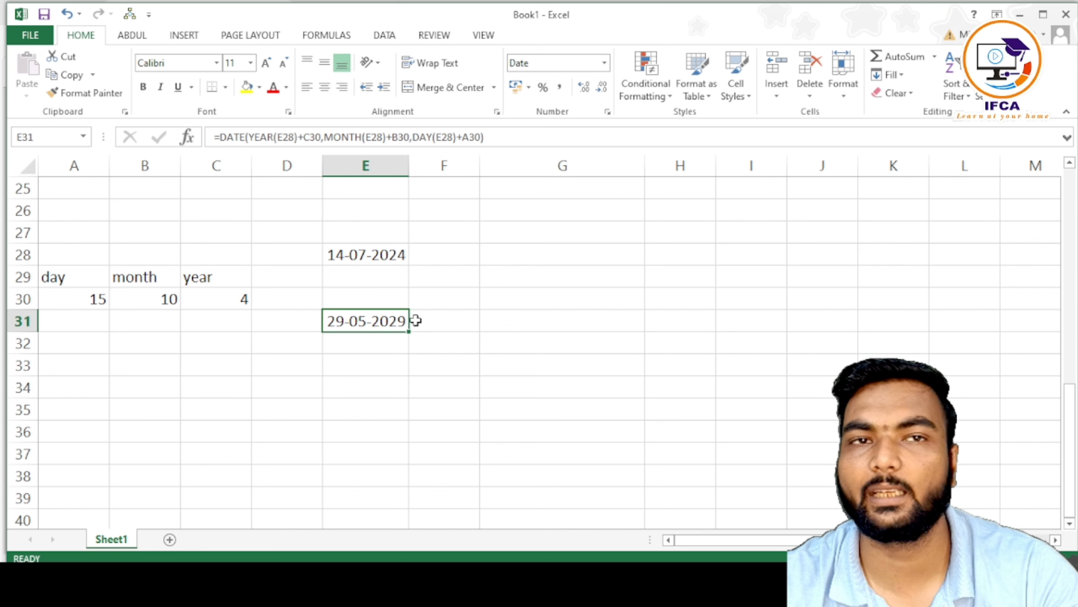
Step: Display the formula of E31 as text in F31 with FORMULATEXT(E31)
left_click(437, 314)
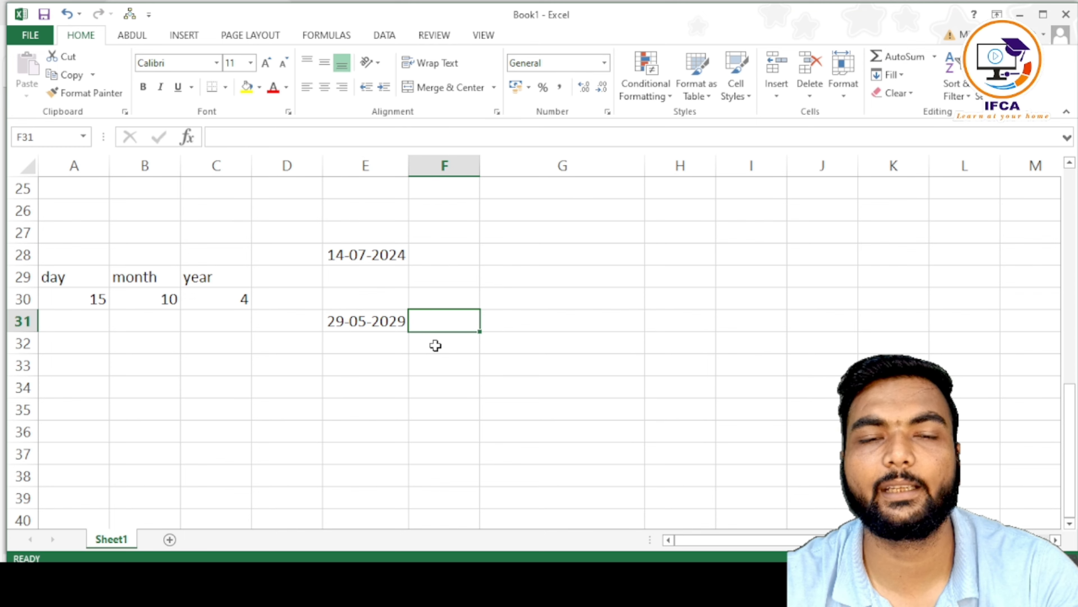
type("=form")
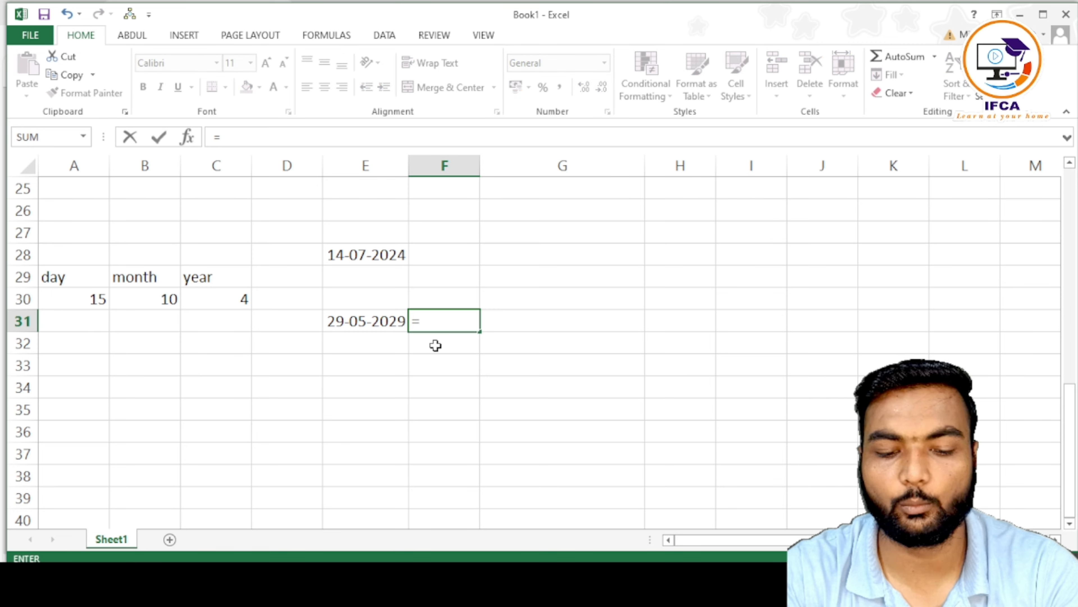
key("Tab")
key("Left")
key("Left")
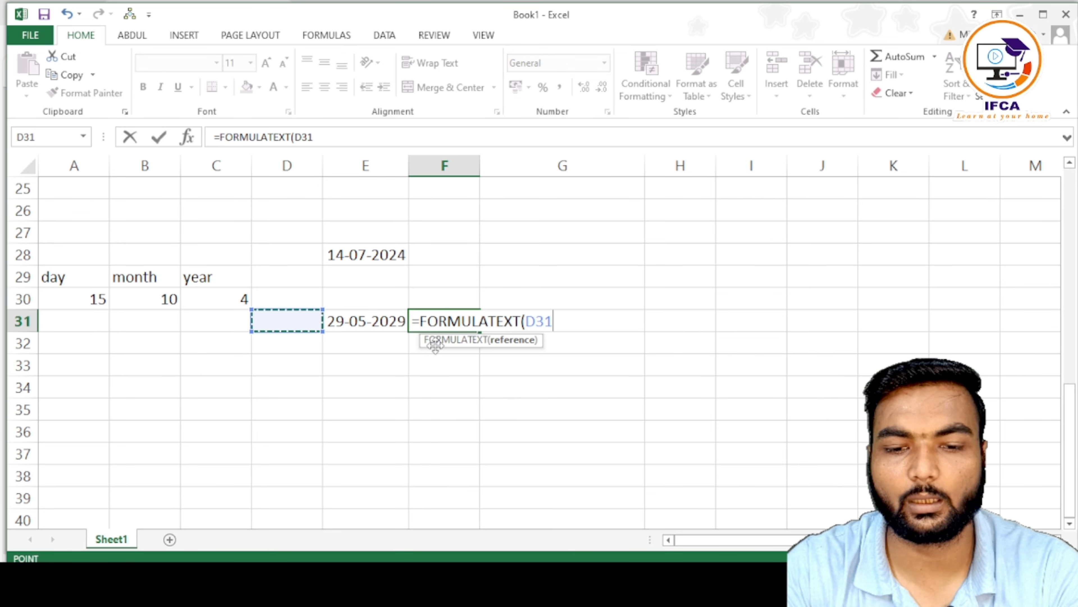
key("Right")
key("Return")
key("Up")
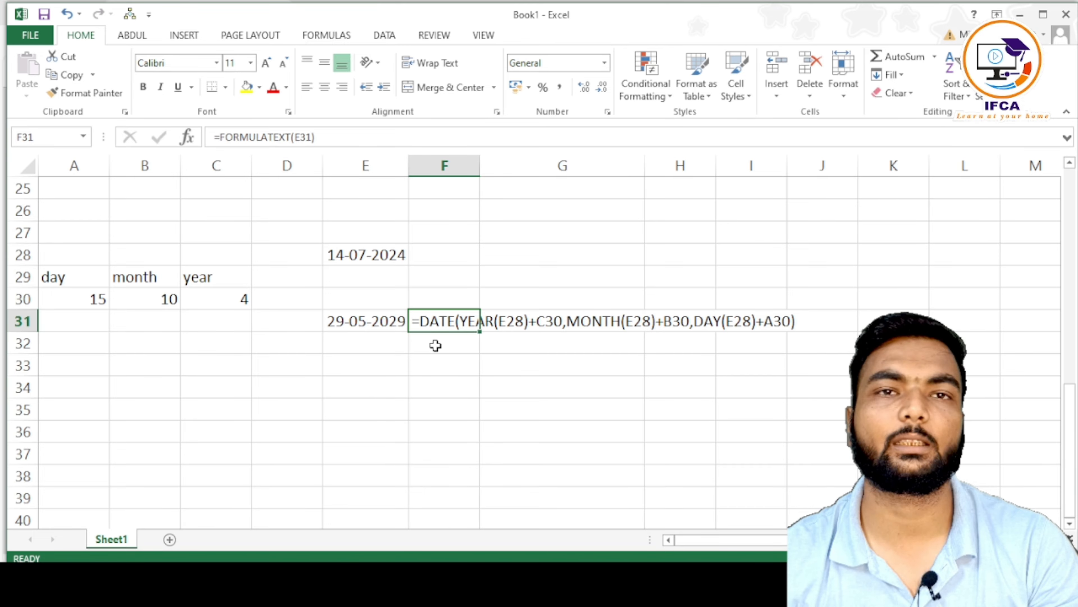
key("Left")
key("Up")
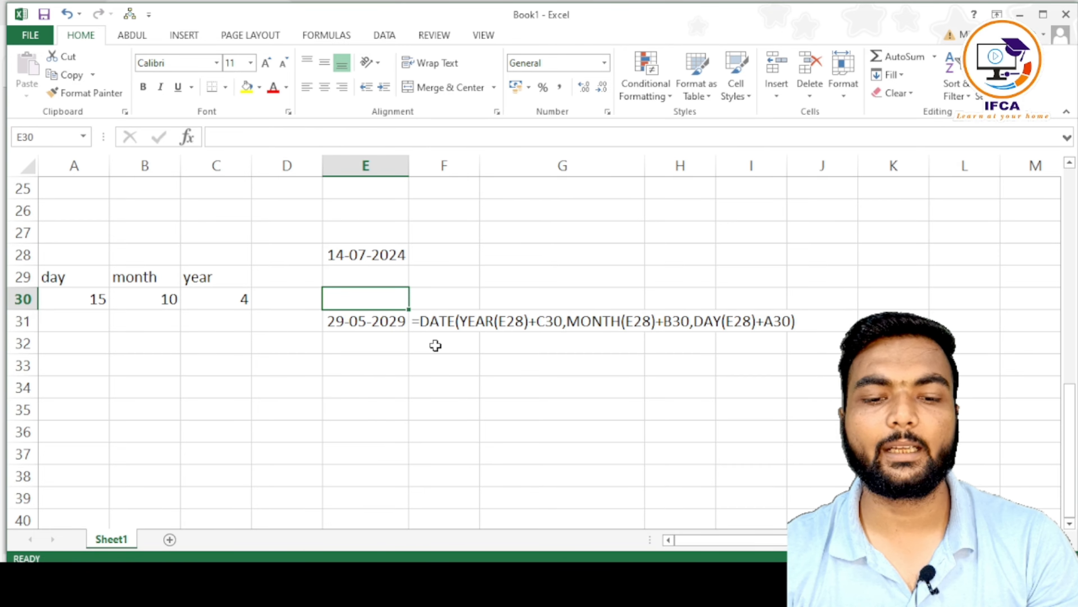
key("Left")
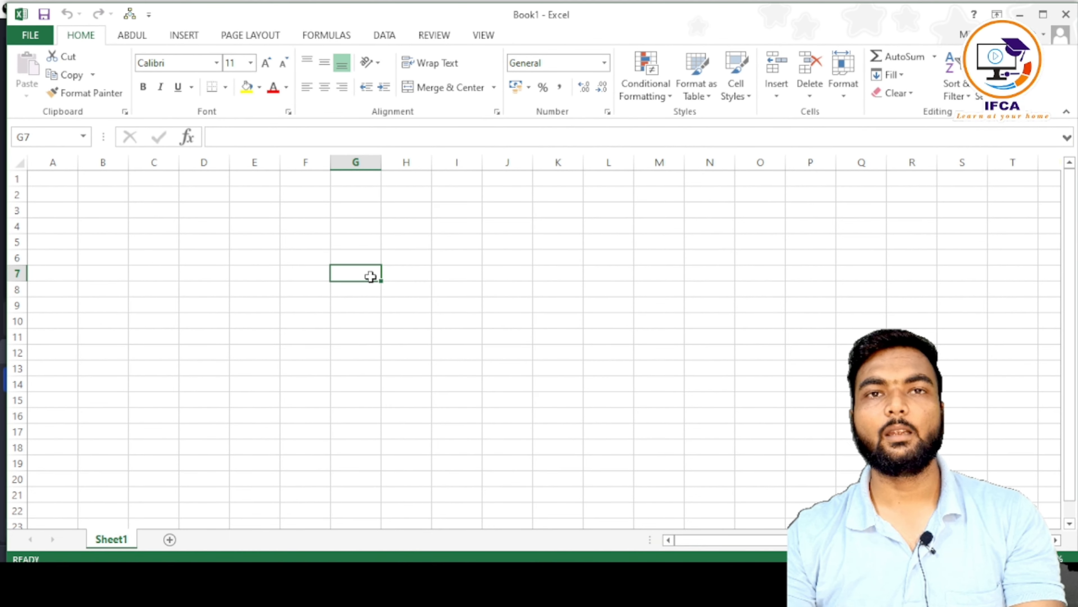
Step: Enter the NOW() function in cell E5 to return the current date and time
key("Left")
key("Left")
key("Left")
key("Left")
key("Left")
key("Up")
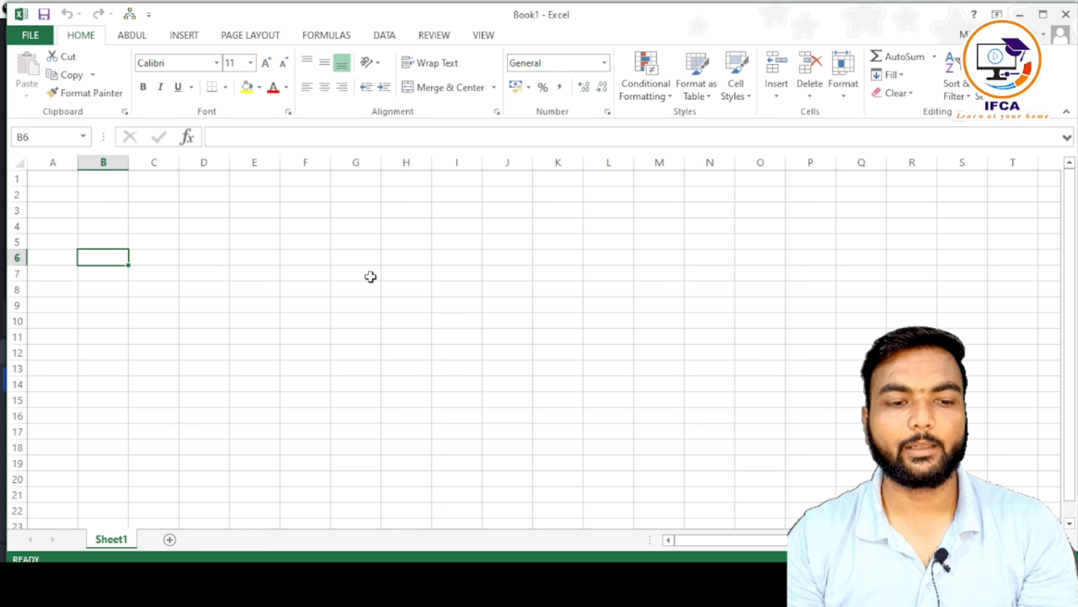
key("Up")
key("Right")
key("Right")
key("Right")
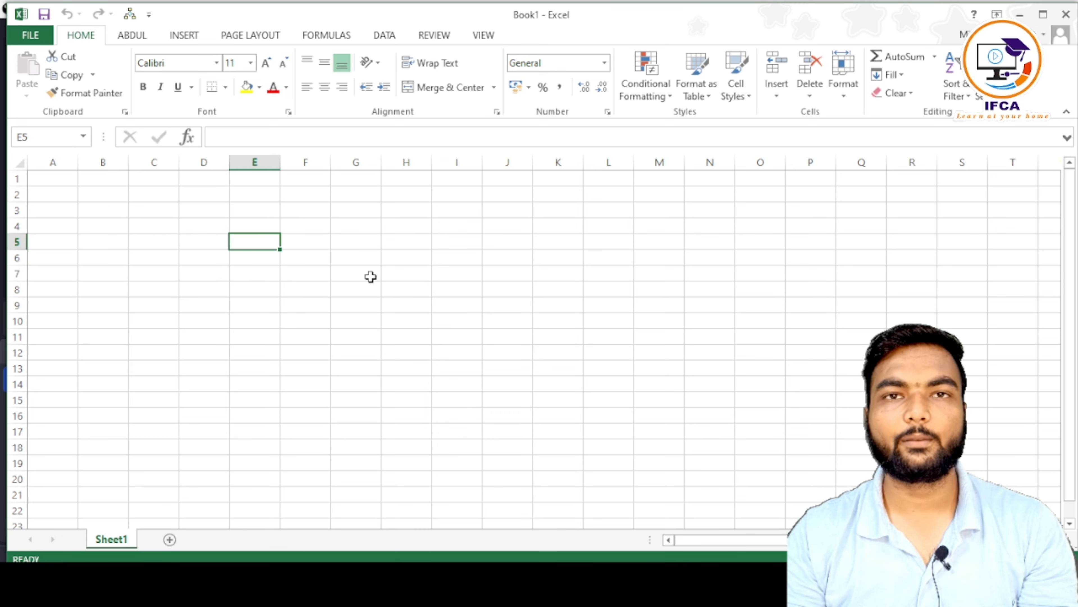
type("=")
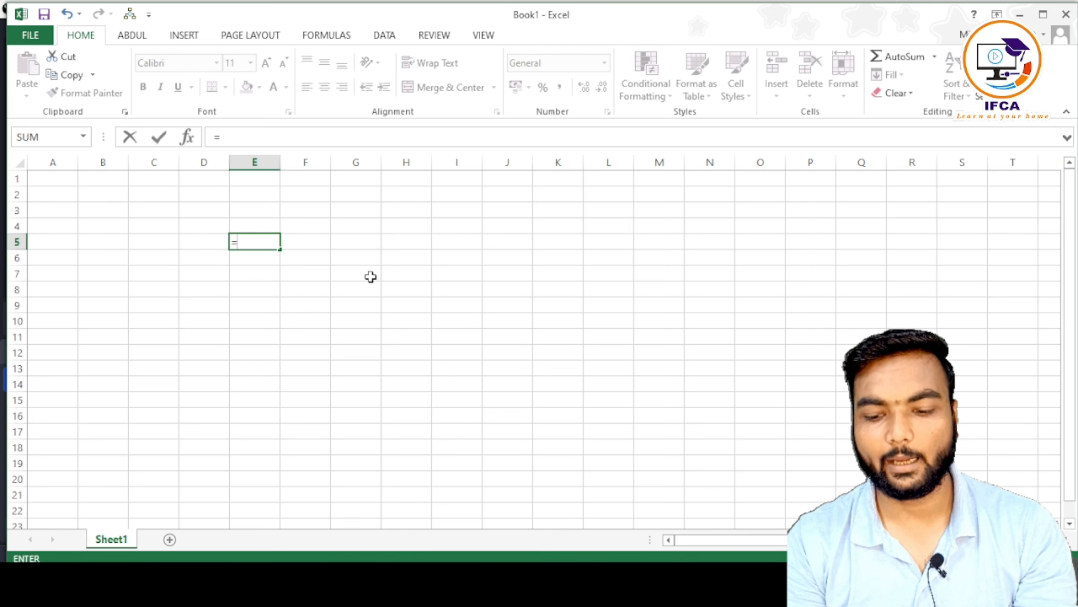
type("now()")
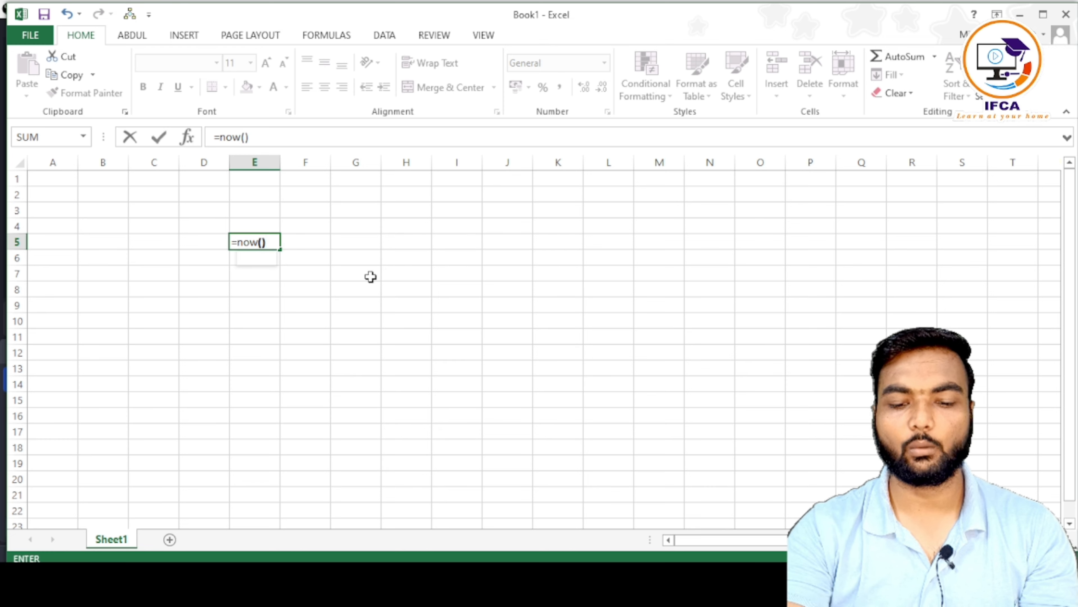
key("Return")
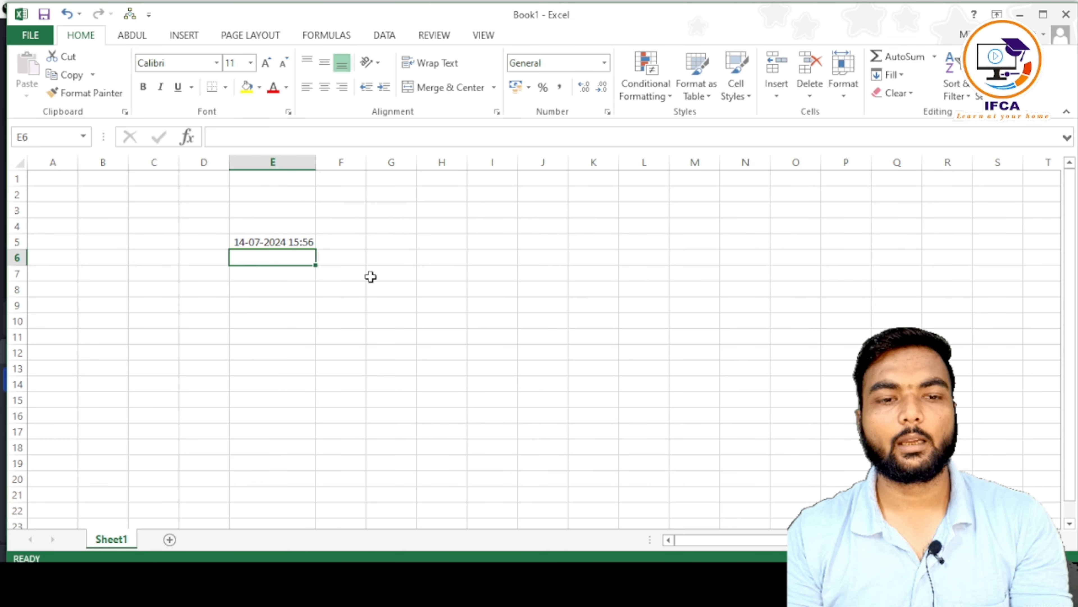
Step: Apply the Time number format to the NOW result in E5
key("Up")
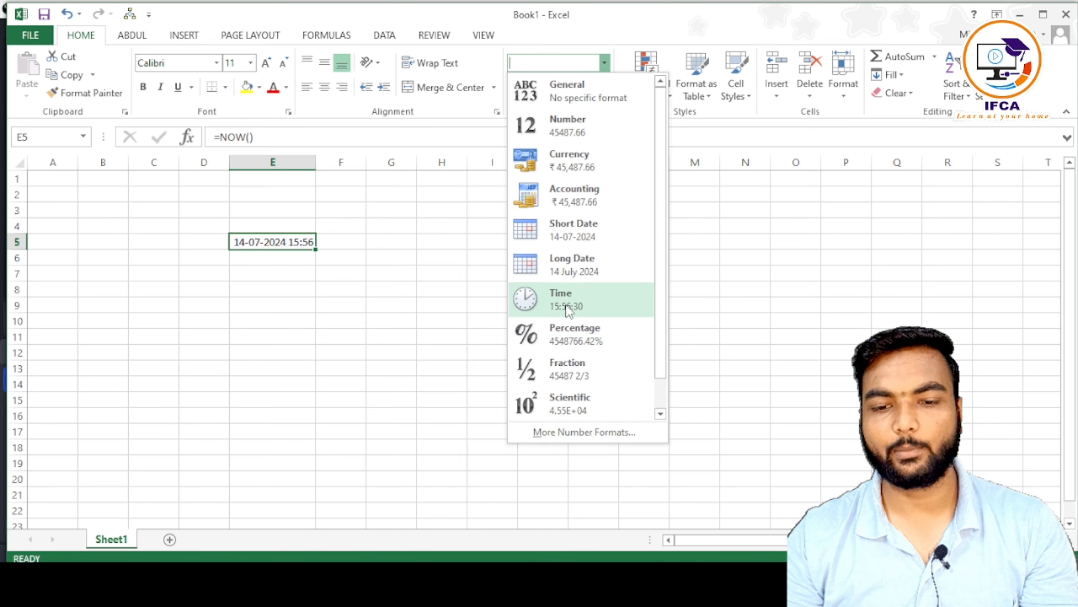
left_click(556, 299)
left_click(274, 268)
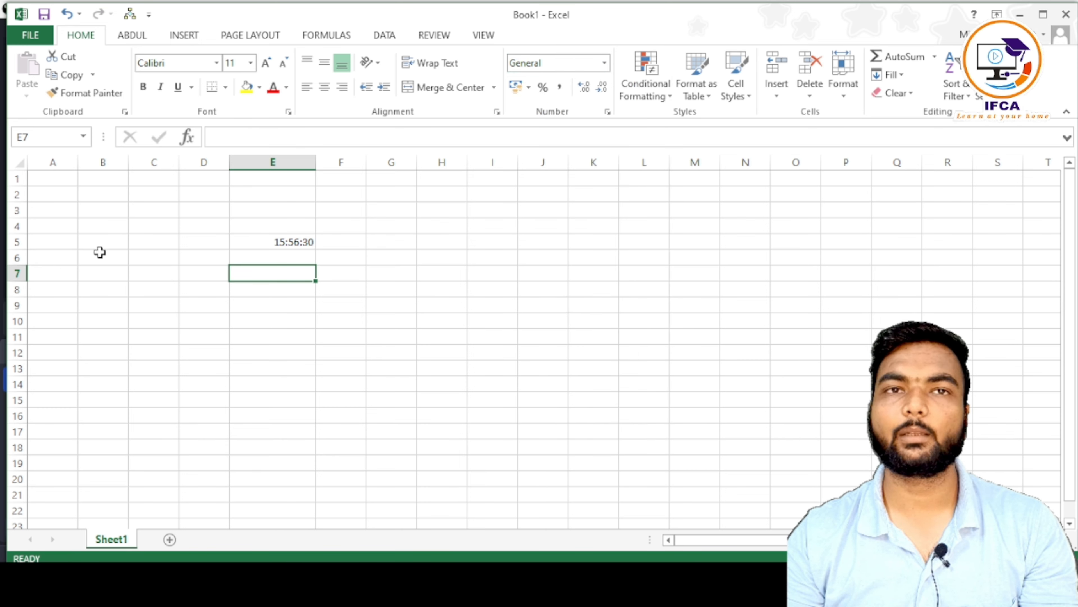
left_click(272, 253)
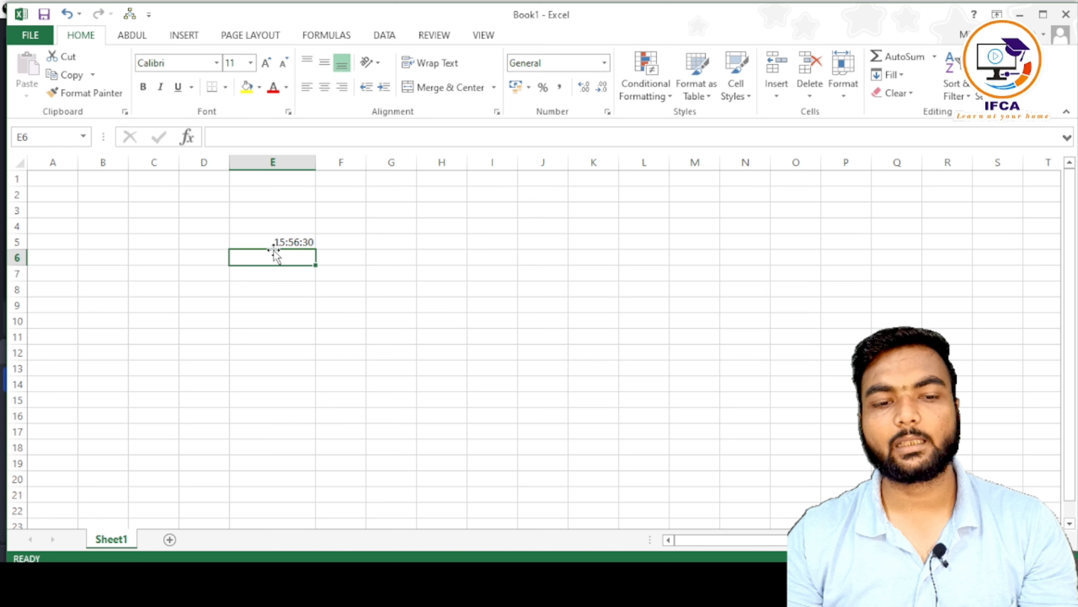
Step: Enter the labels Hour, Minute and Seconds in cells A6, A7 and A8
left_click(64, 260)
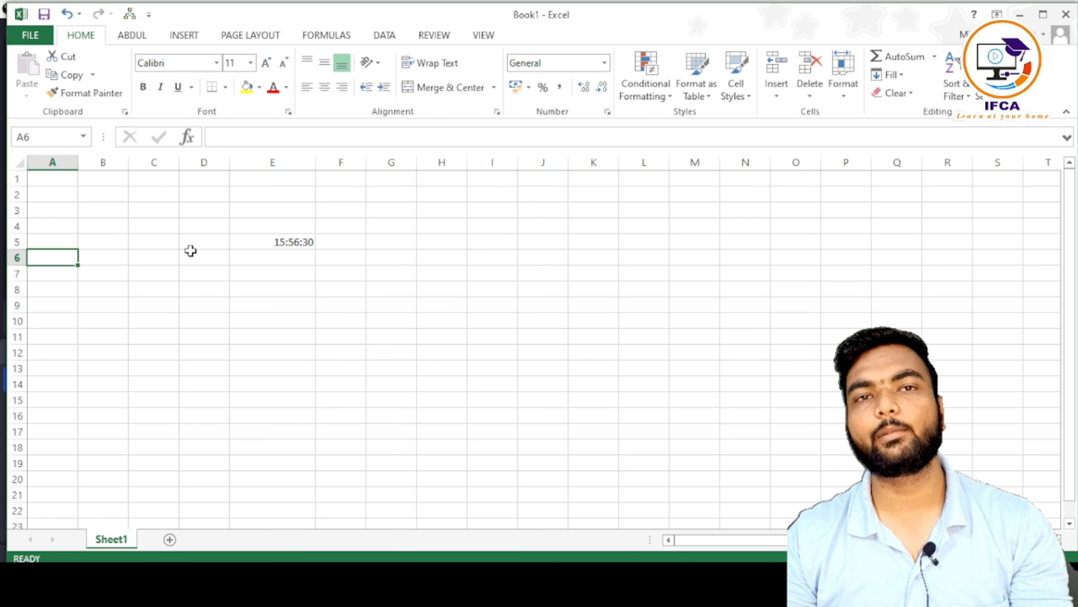
type("HOur")
key("Return")
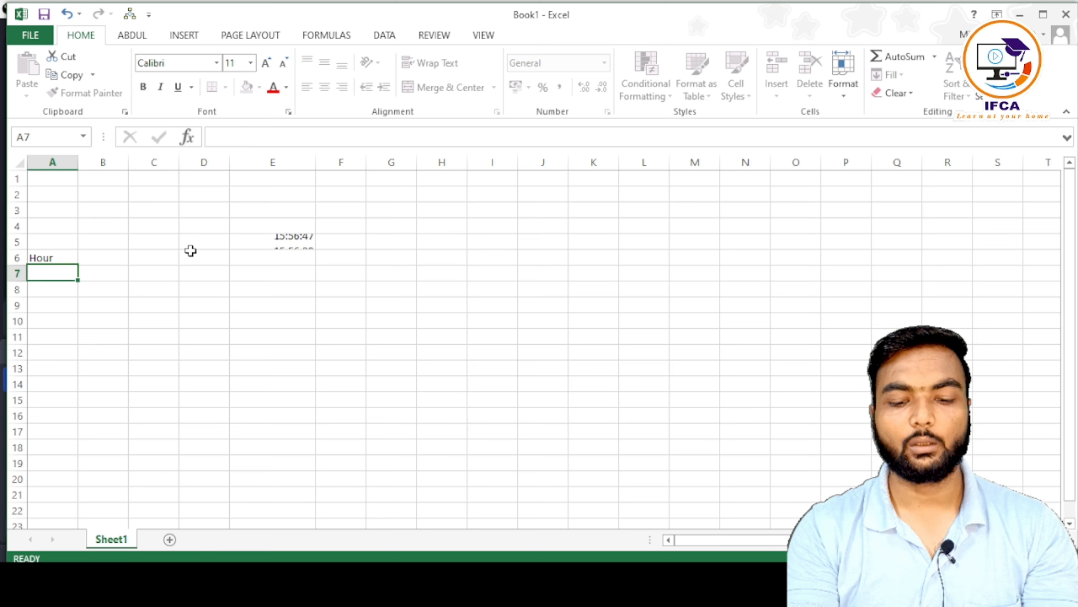
type("MOinute")
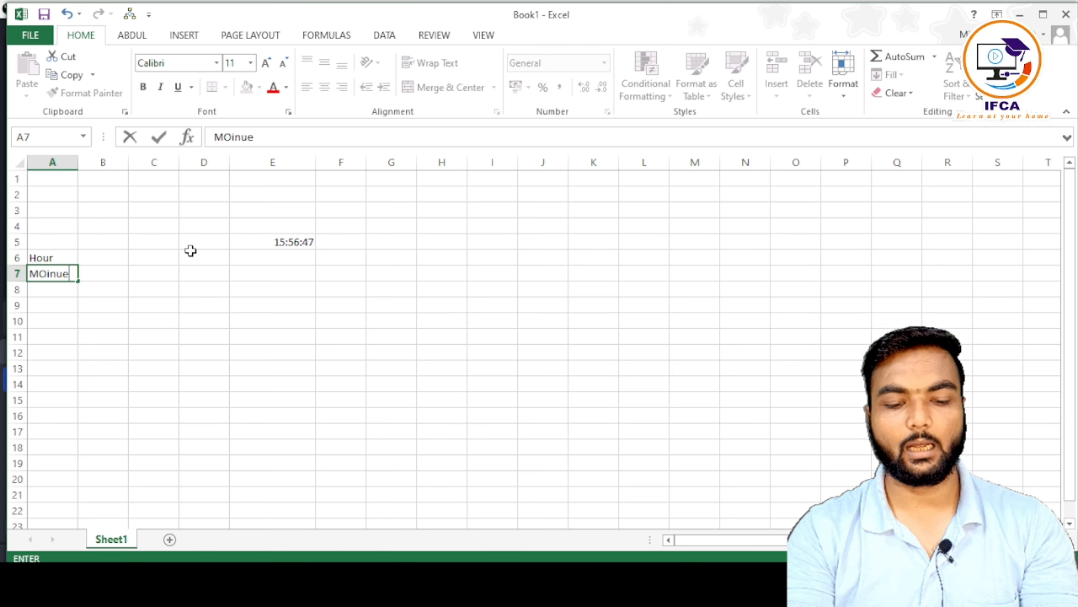
key("BackSpace")
key("BackSpace")
key("BackSpace")
key("BackSpace")
key("BackSpace")
key("BackSpace")
type("ino")
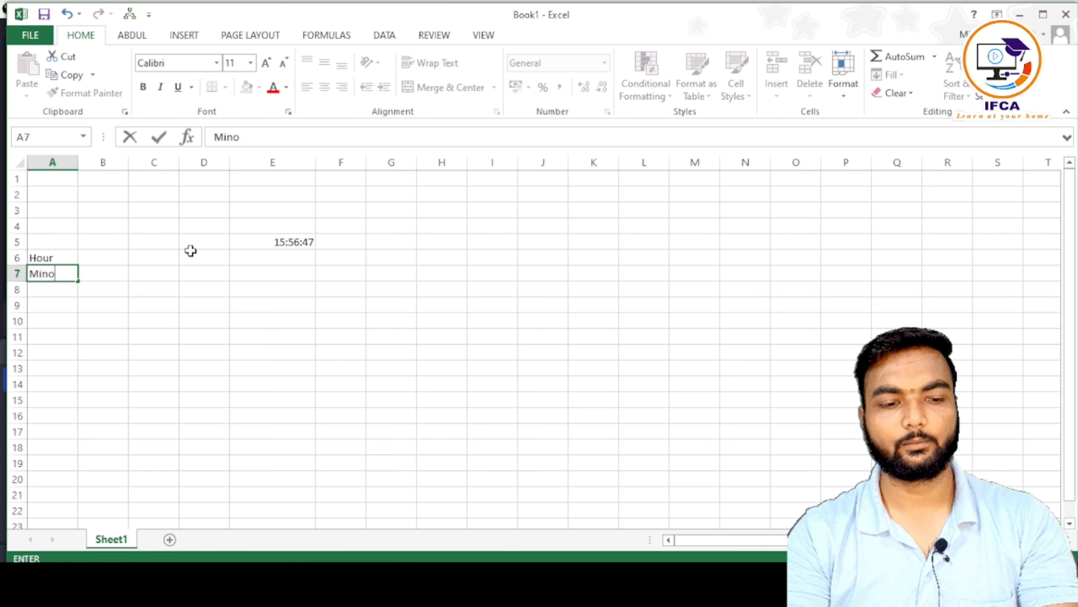
key("BackSpace")
type("ute")
key("Return")
type("Seconds")
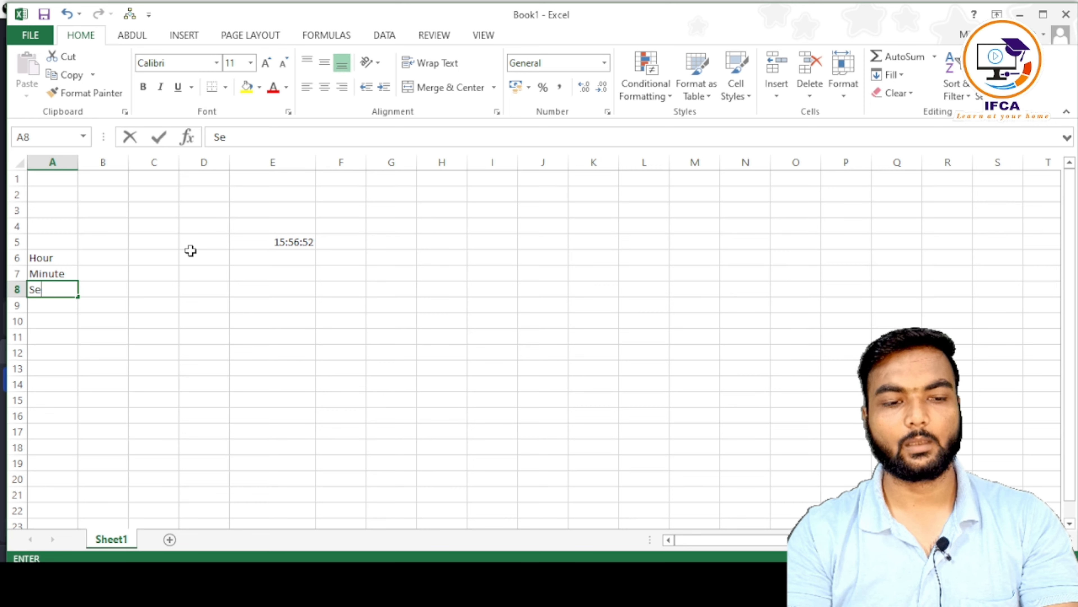
key("Return")
Step: Extract the hour from the time in E5 with =HOUR(E5) in cell B6
key("Up")
key("Up")
key("Up")
key("Right")
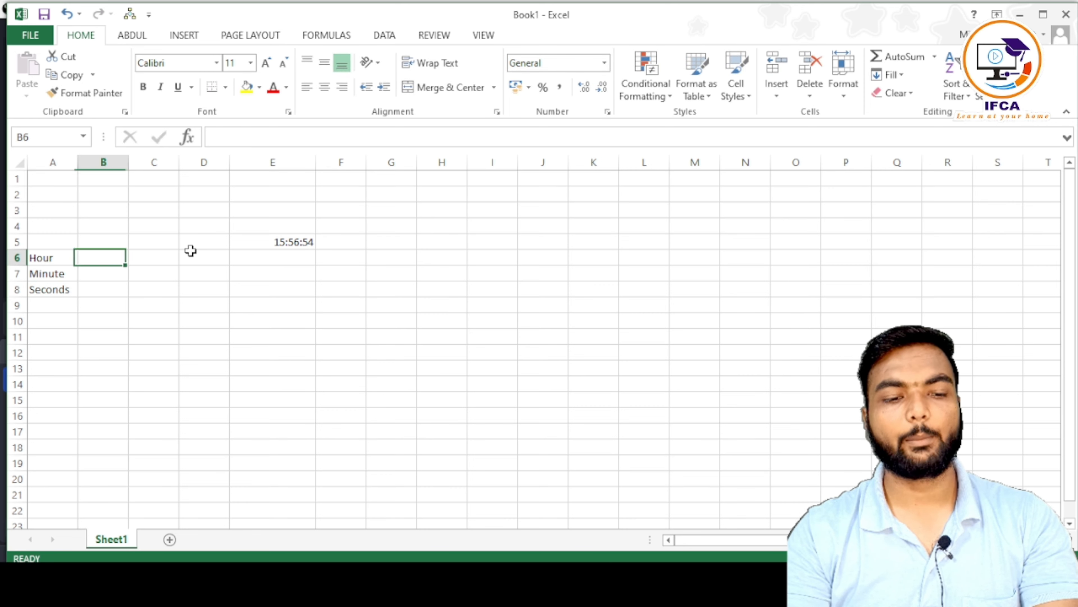
type("=house")
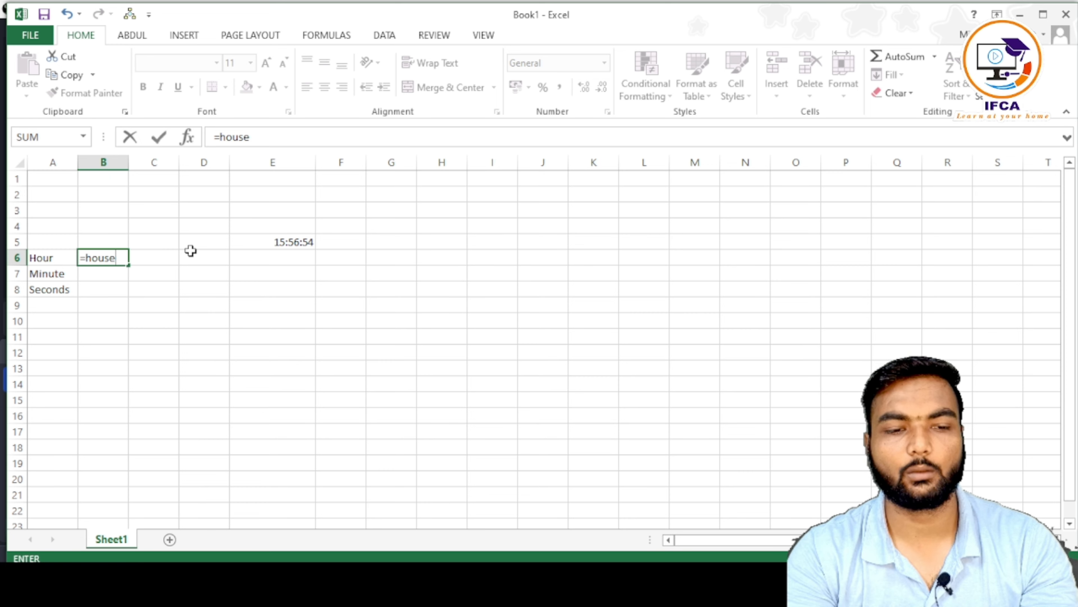
key("BackSpace")
key("BackSpace")
type("r")
key("Tab")
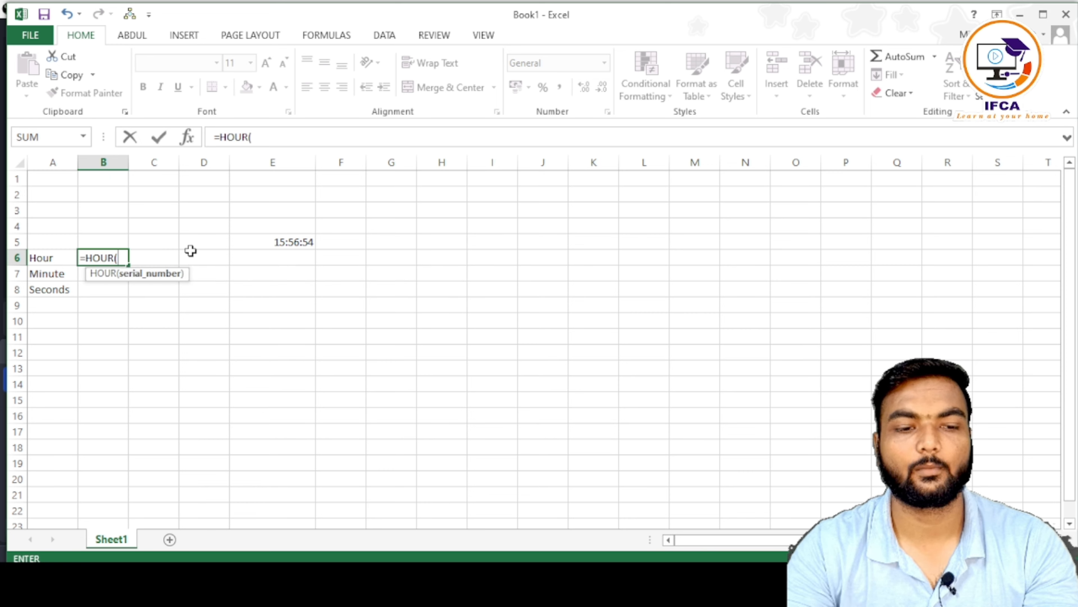
left_click(294, 240)
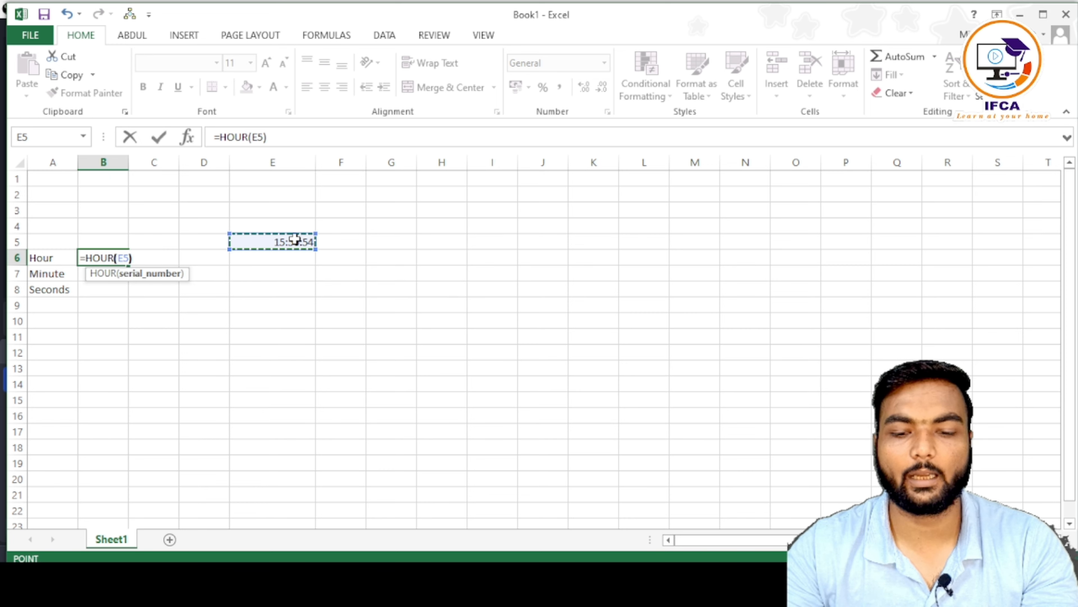
key("Return")
Step: Extract the minute from the time in E5 with =MINUTE(E5) in cell B7
type("=minute")
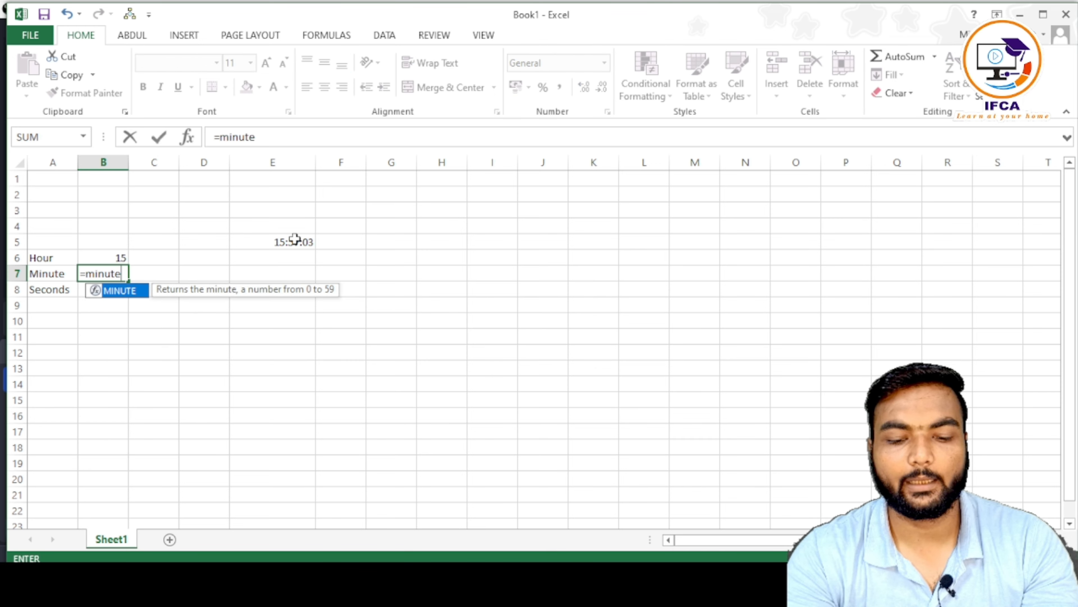
key("Tab")
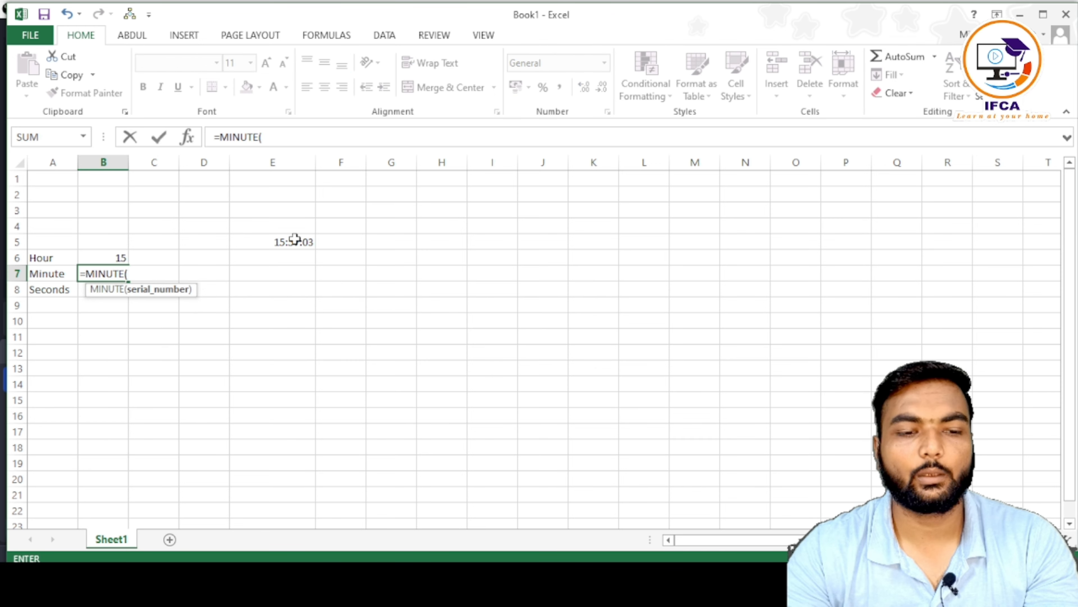
left_click(294, 240)
type(")")
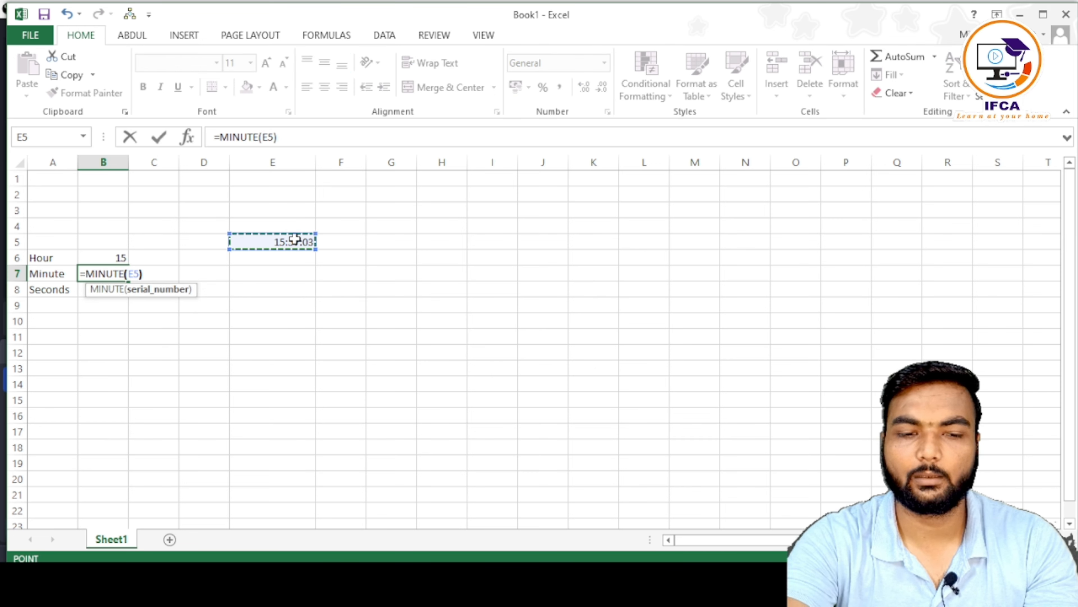
key("Return")
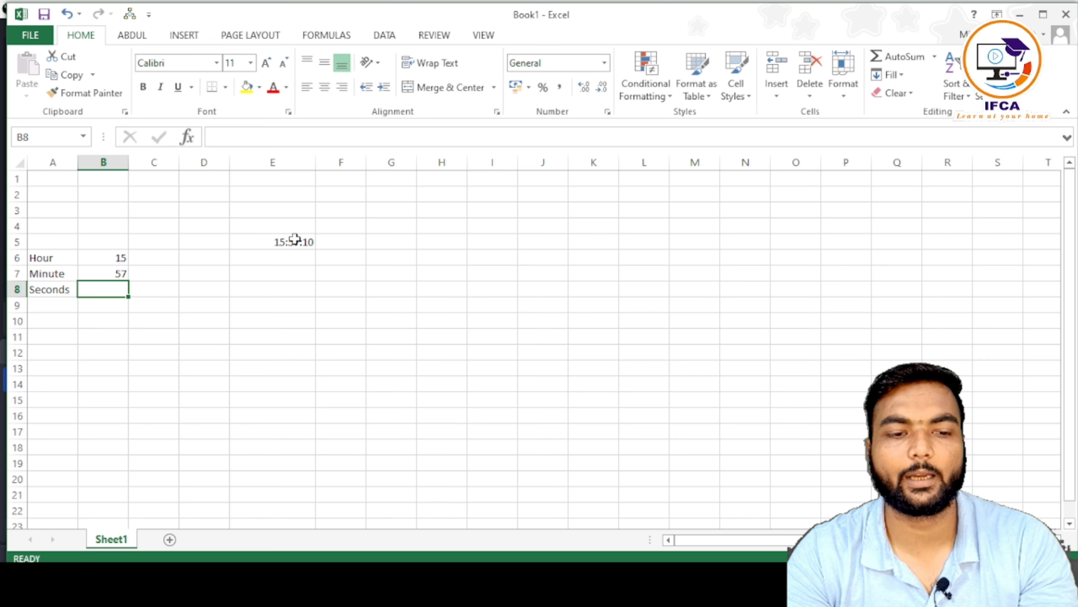
Step: Extract the seconds from the time in E5 with =SECOND(E5) in cell B8
type("=seconds")
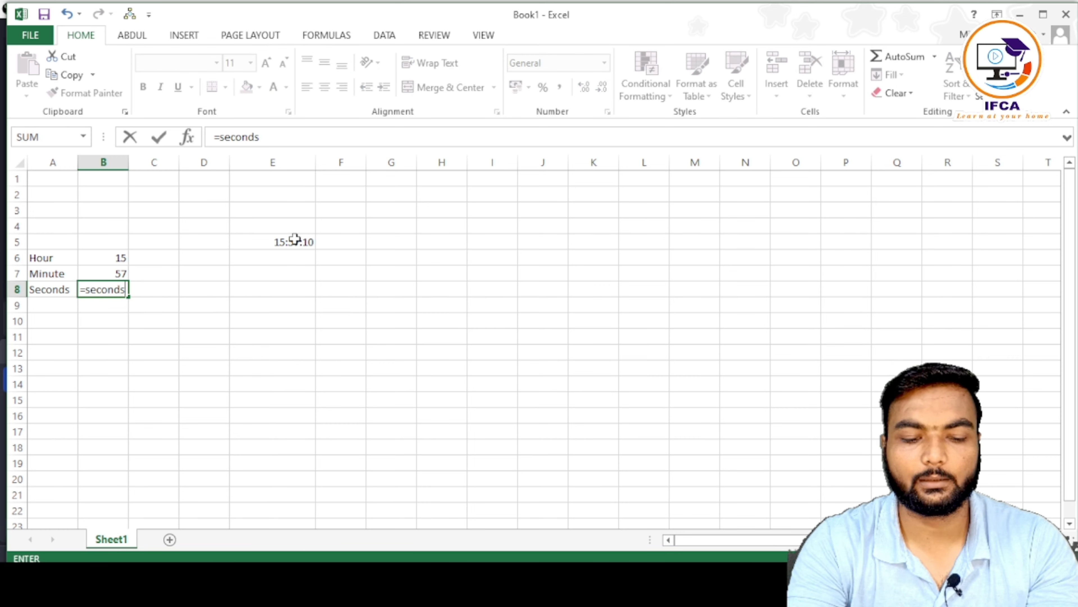
key("Tab")
key("Left")
type("=seco")
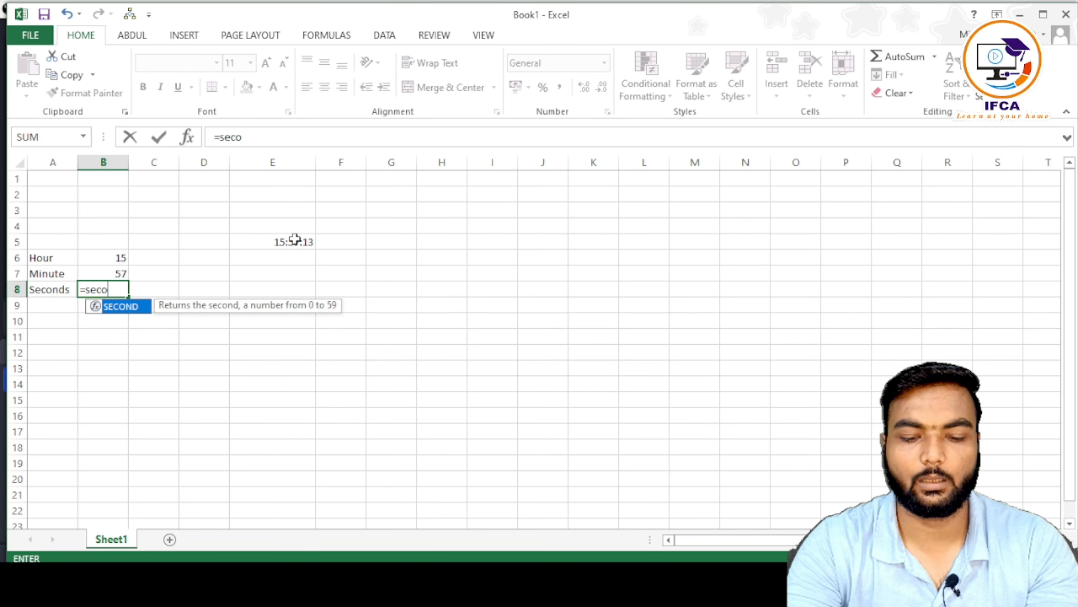
key("Tab")
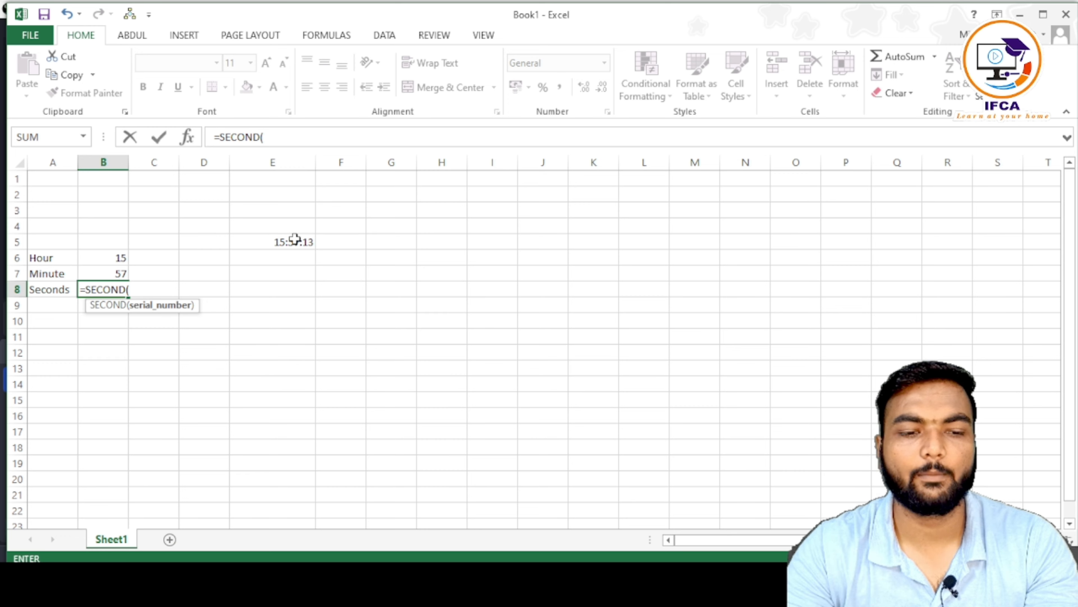
left_click(295, 239)
type(")")
key("ctrl+Return")
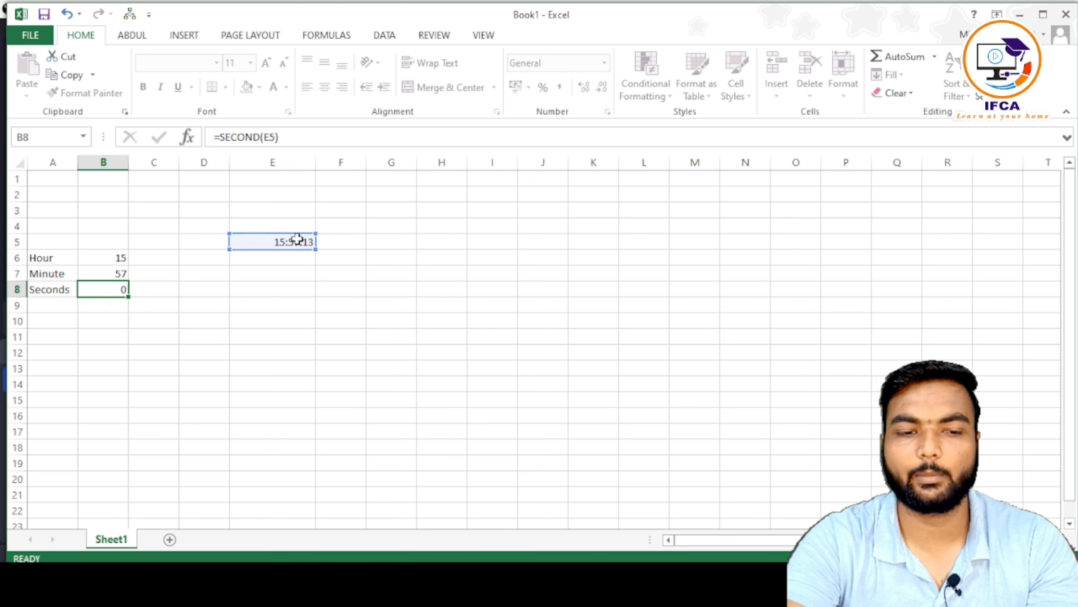
key("Return")
Step: Review the HOUR, MINUTE and SECOND formulas in cells B6 to B8
key("Up")
key("Up")
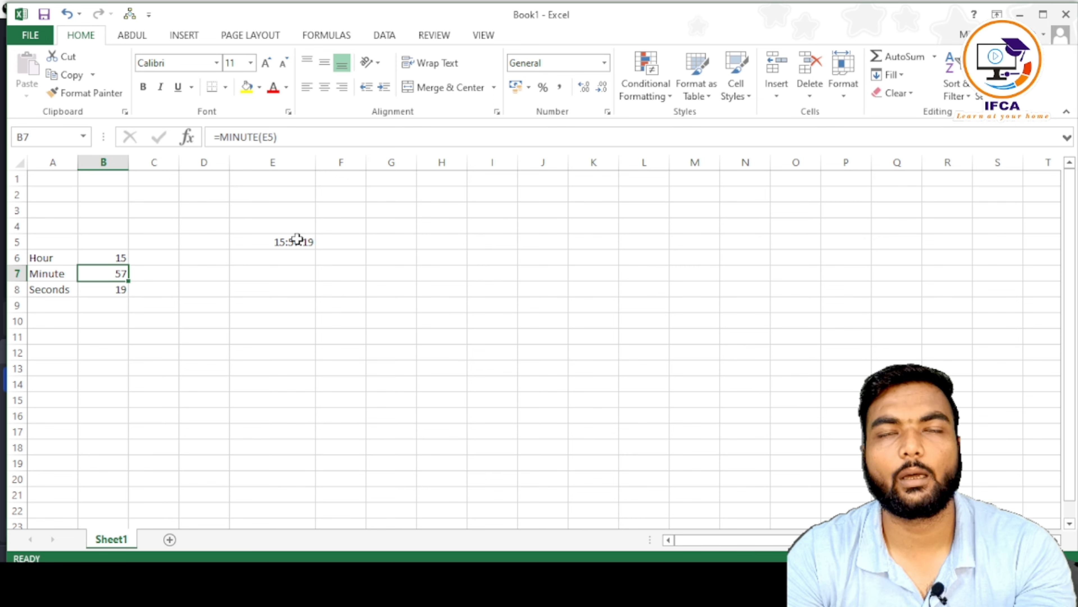
key("Up")
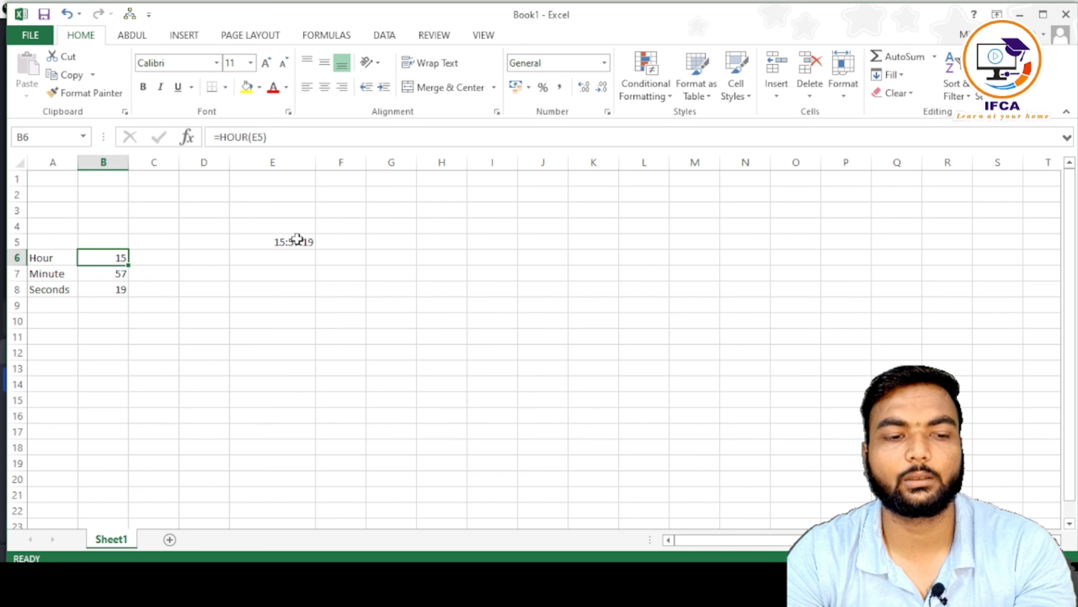
key("Down")
key("Down")
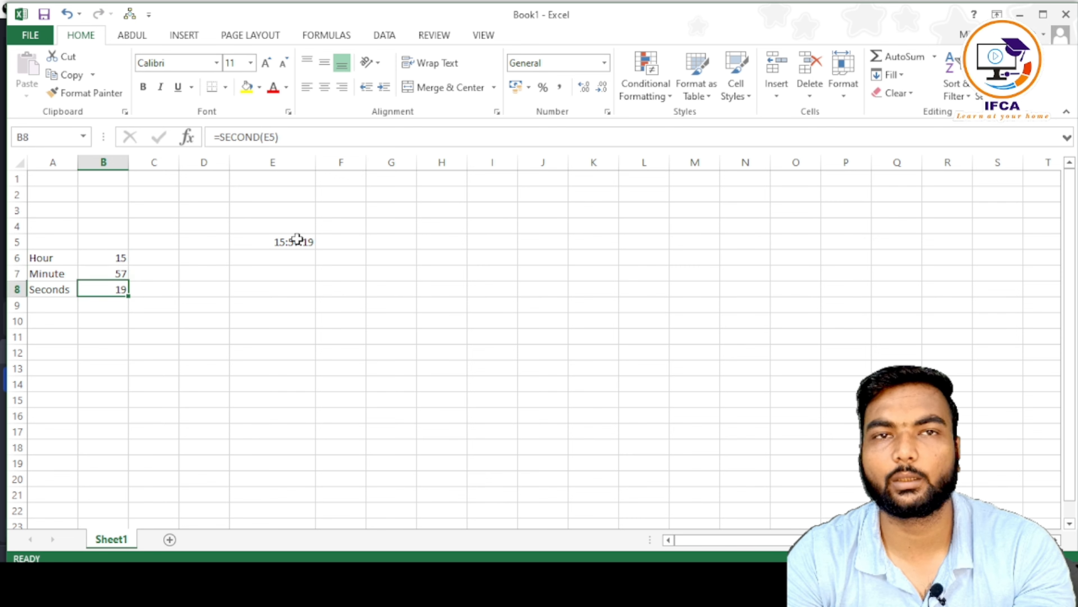
key("Down")
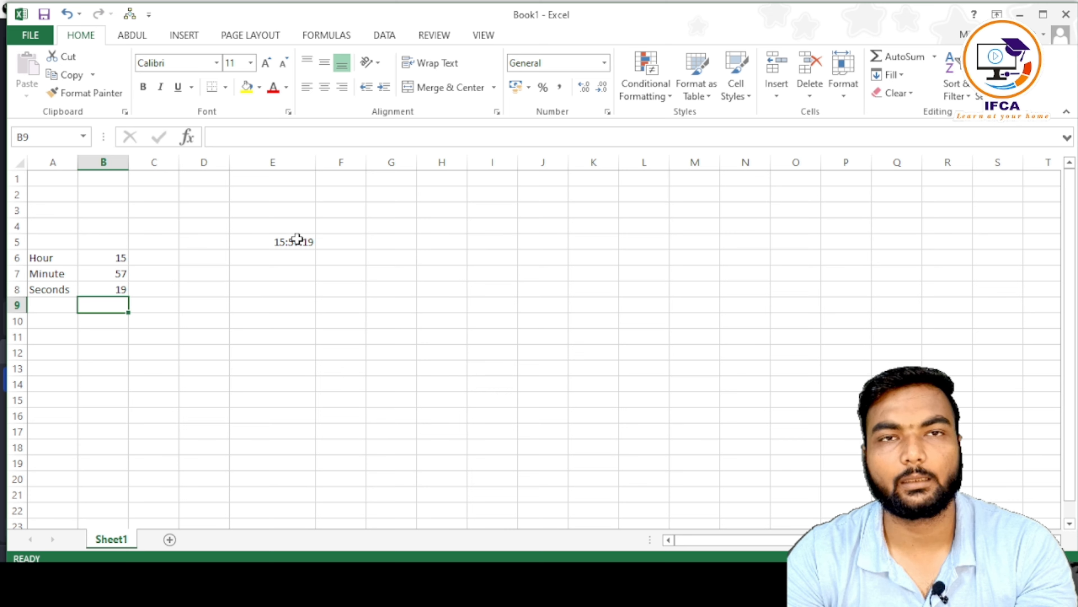
key("Down")
key("Down")
Step: Clear the HOUR, MINUTE and SECOND formulas from the range B6:B8
key("Up")
key("Up")
key("Up")
key("Up")
key("Right")
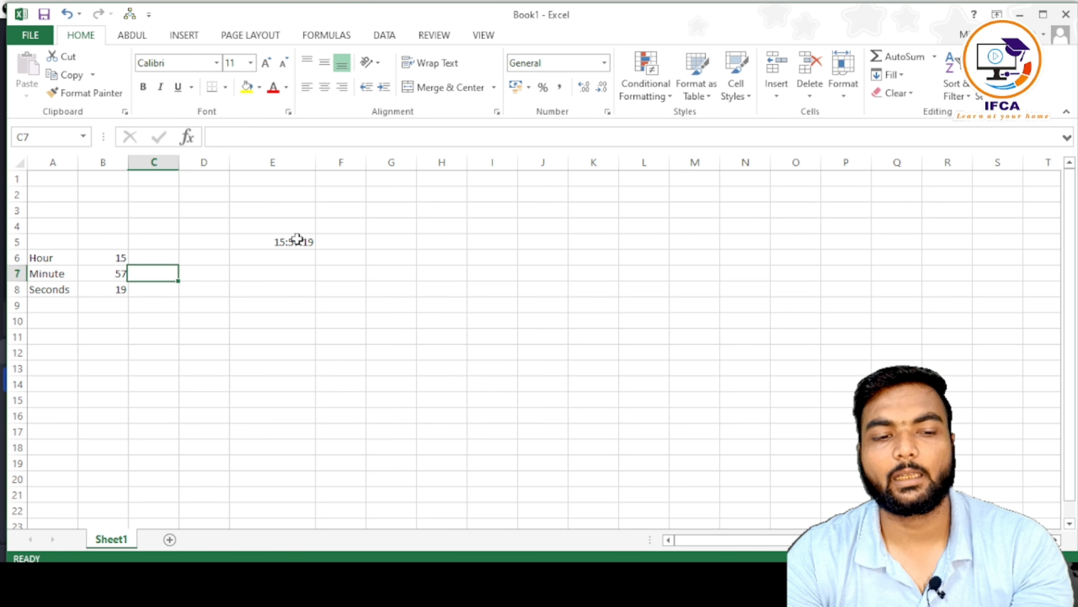
key("Up")
key("Up")
key("Left")
key("Down")
key("shift+Down")
key("shift+Down")
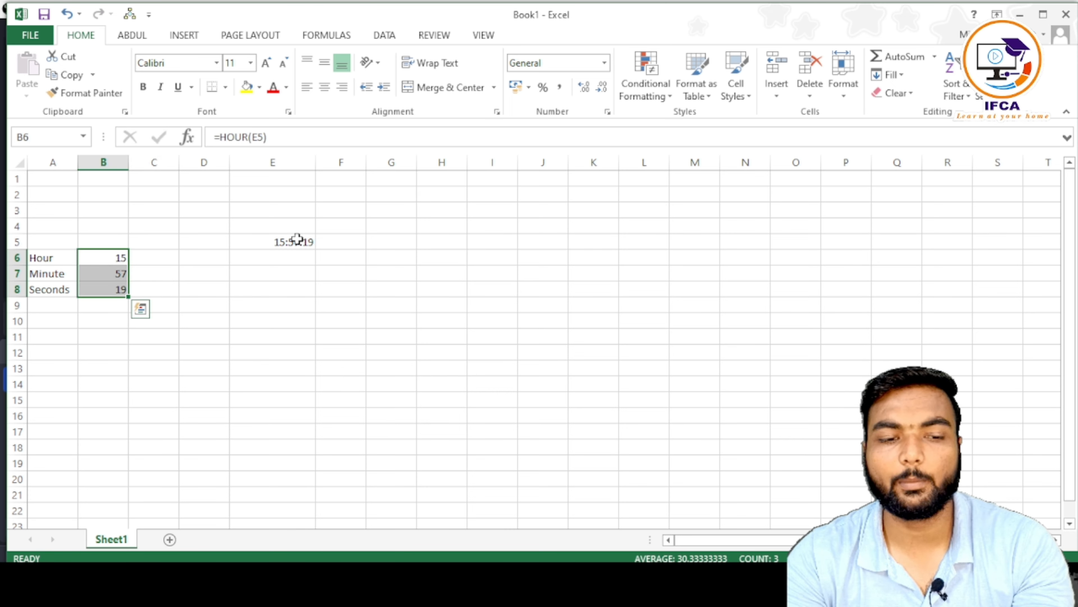
key("Delete")
Step: Enter 6 for Hour, 15 for Minute and 23 for Seconds in cells B6 to B8
key("Down")
key("Up")
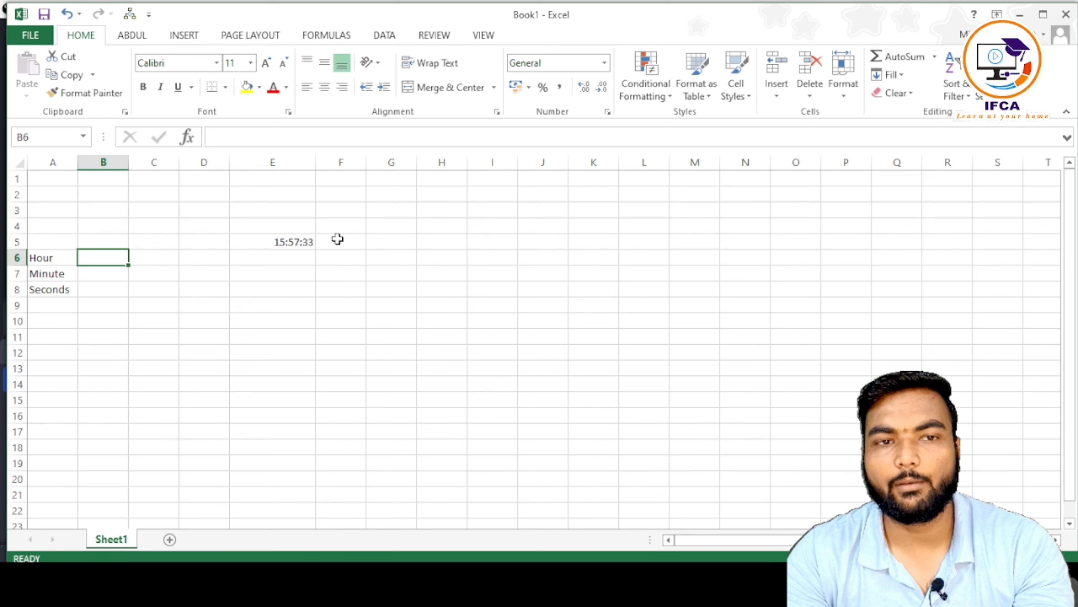
type("6")
key("Return")
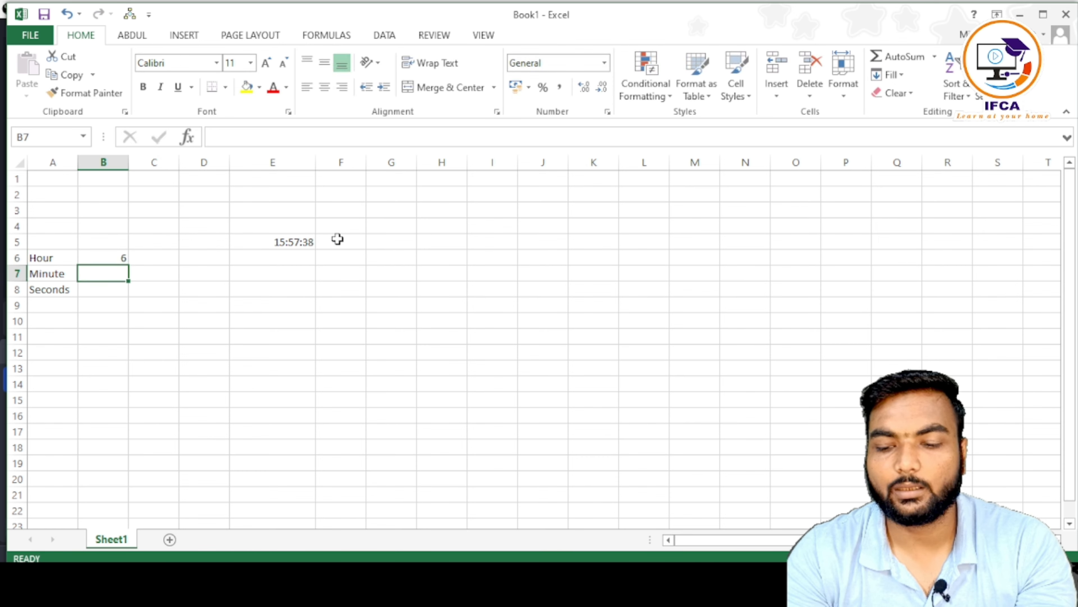
type("15")
key("Return")
type("23")
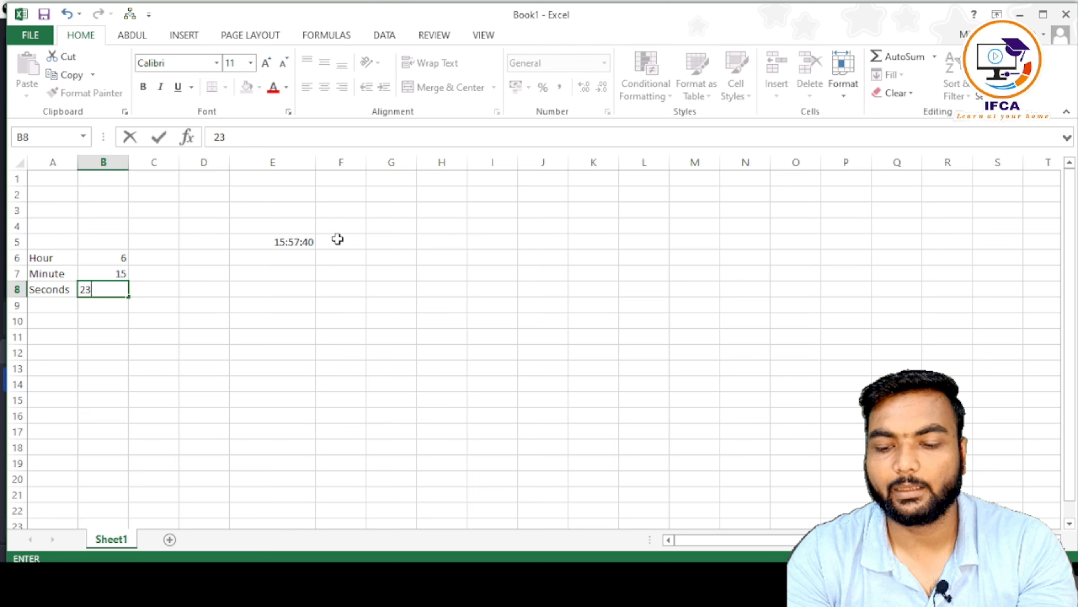
key("Return")
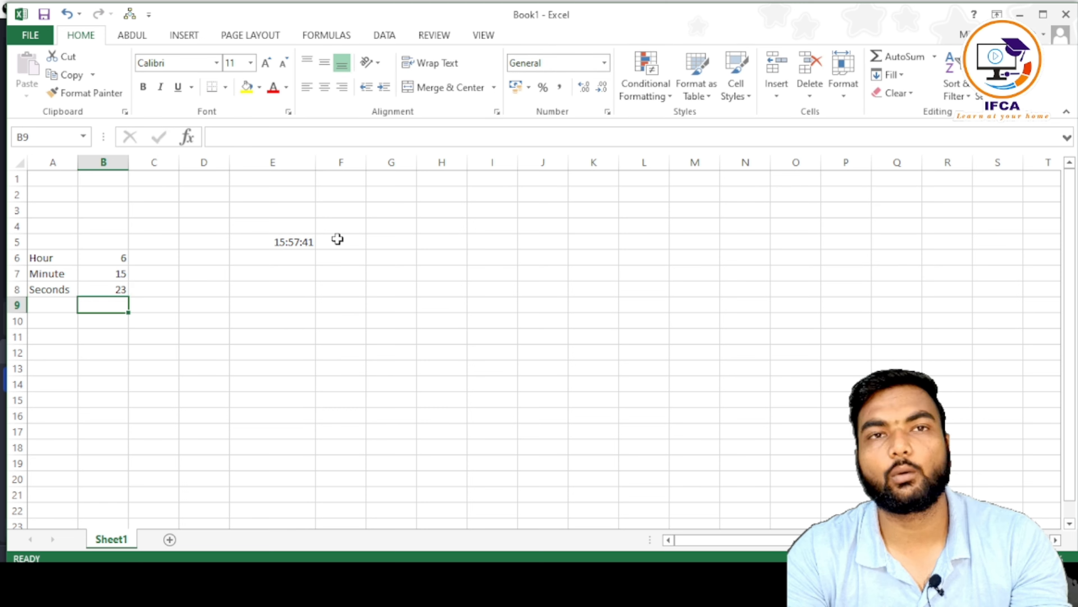
Step: Start a TIME formula in cell E9 with HOUR(E5)+B6 as its hour argument
key("Down")
key("Down")
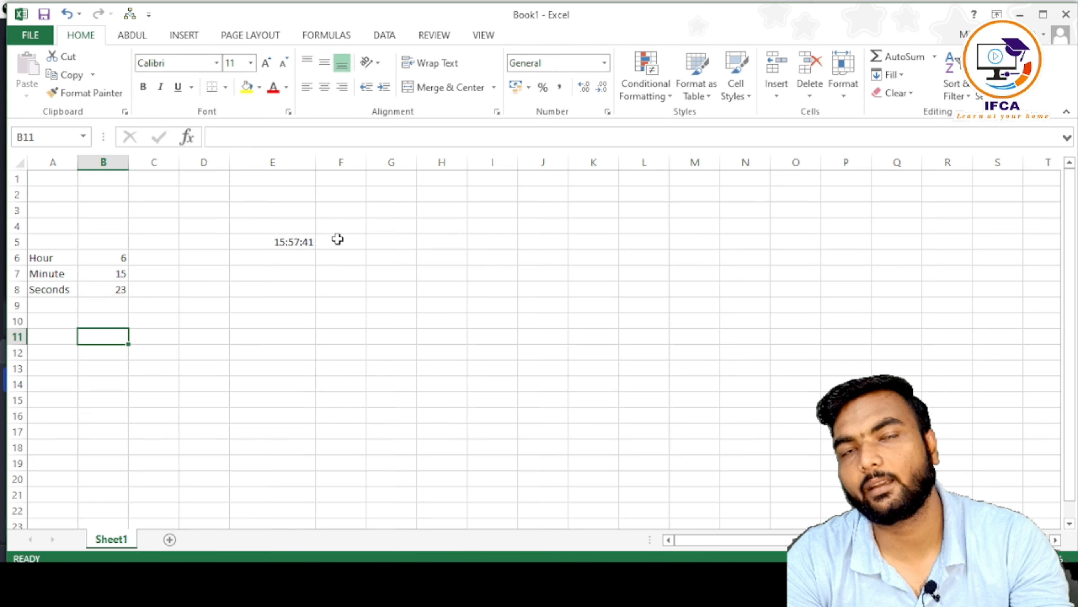
key("Right")
key("Right")
key("Right")
key("Up")
key("Up")
type("=TIME(")
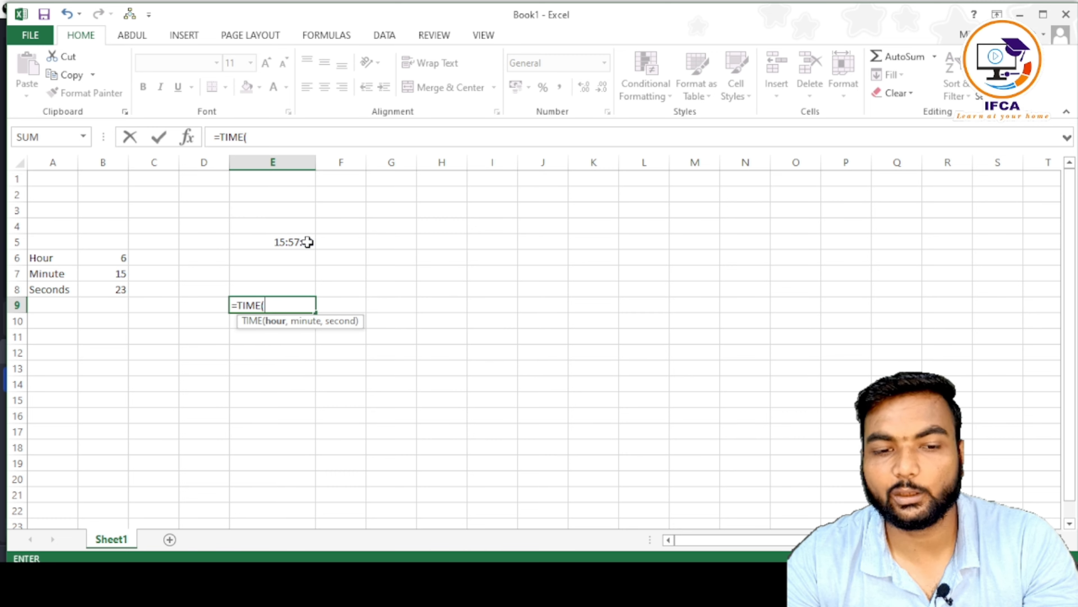
type("HOUR(")
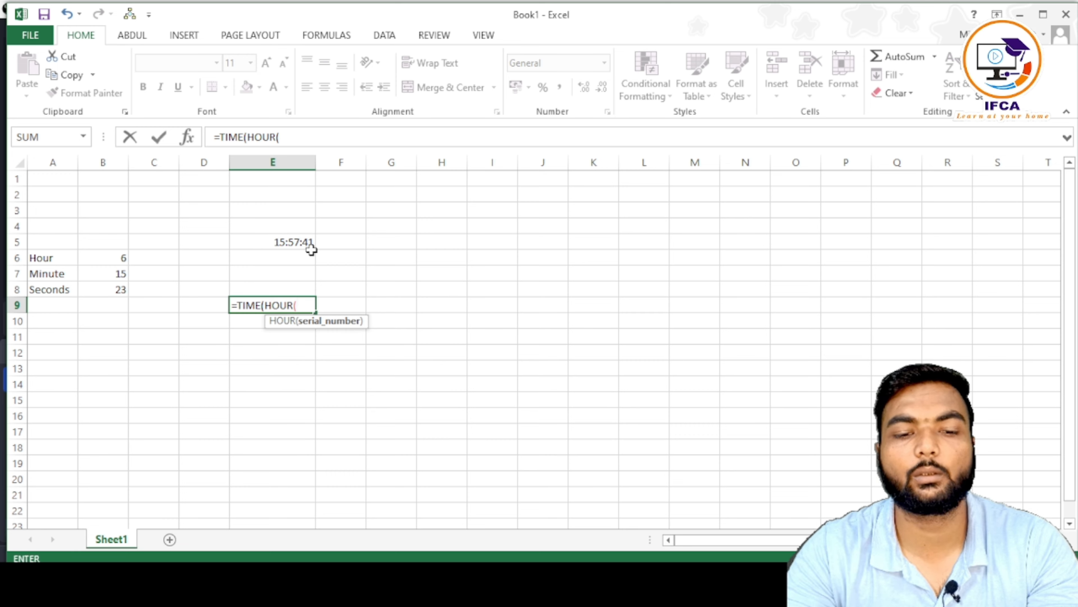
left_click(300, 244)
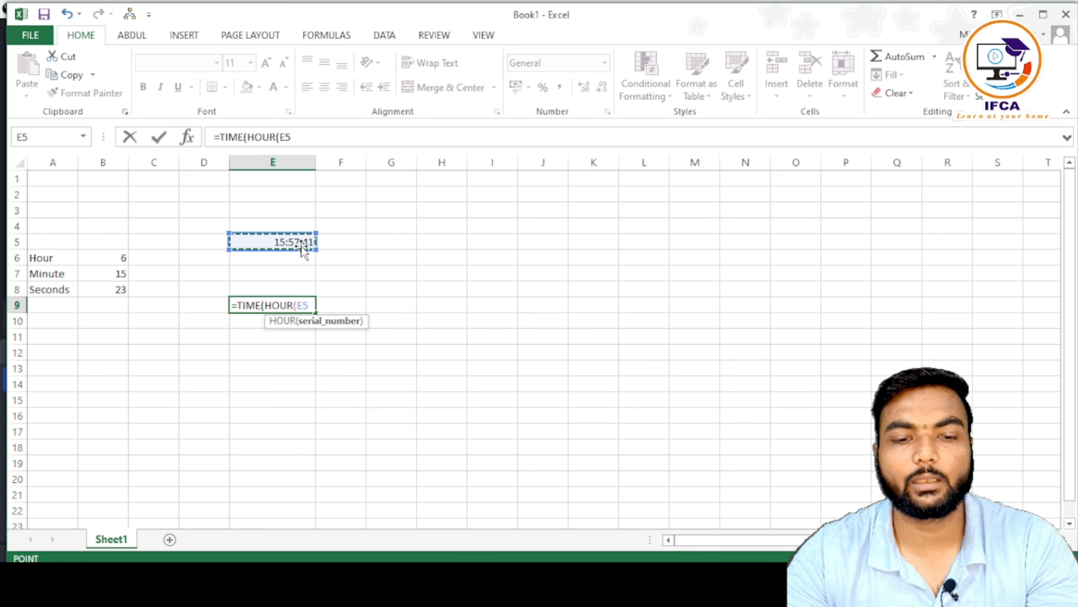
type(")")
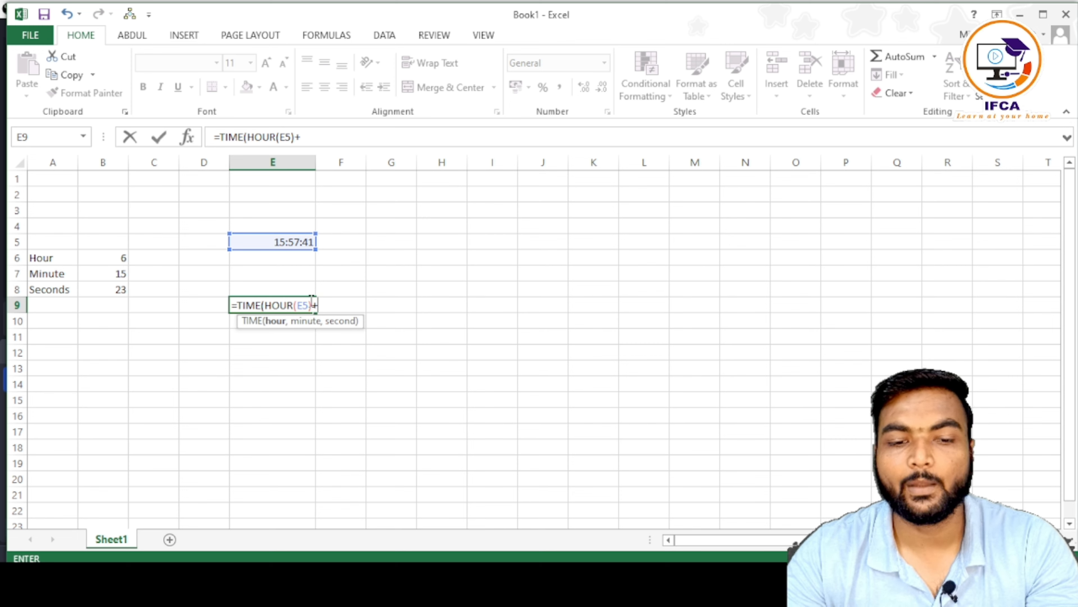
type("+")
left_click(102, 258)
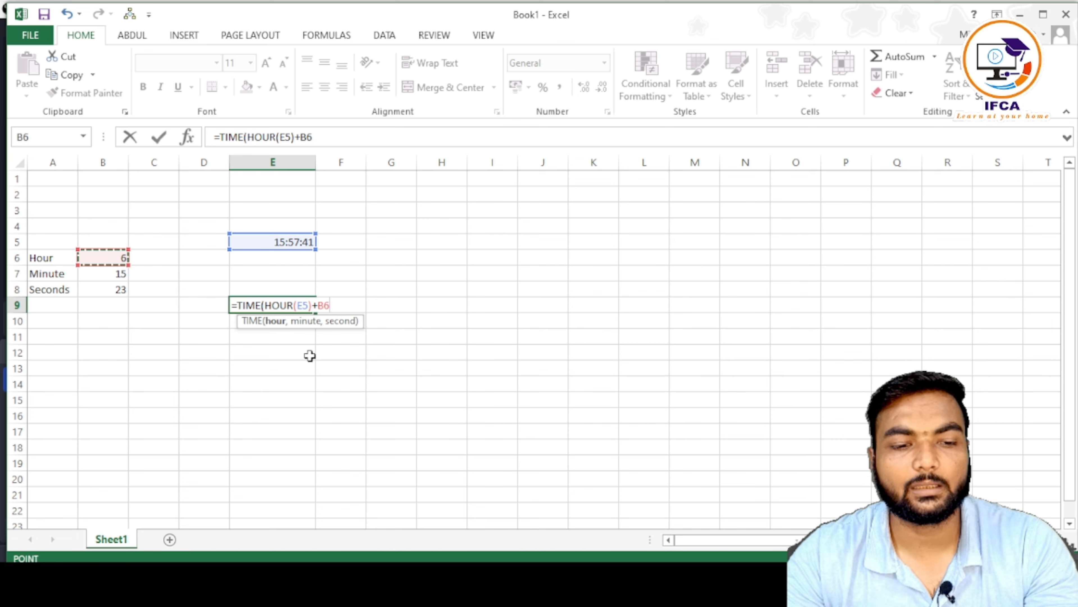
Step: Add MINUTE(E5)+B7 as the minute argument of the TIME formula in E9
type(",")
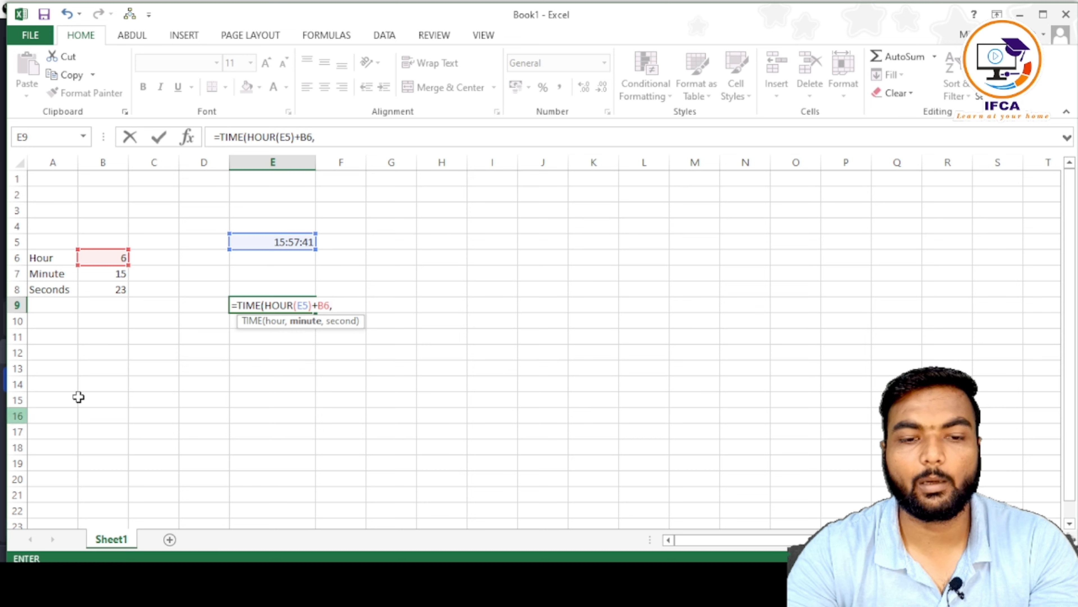
type("mo")
key("BackSpace")
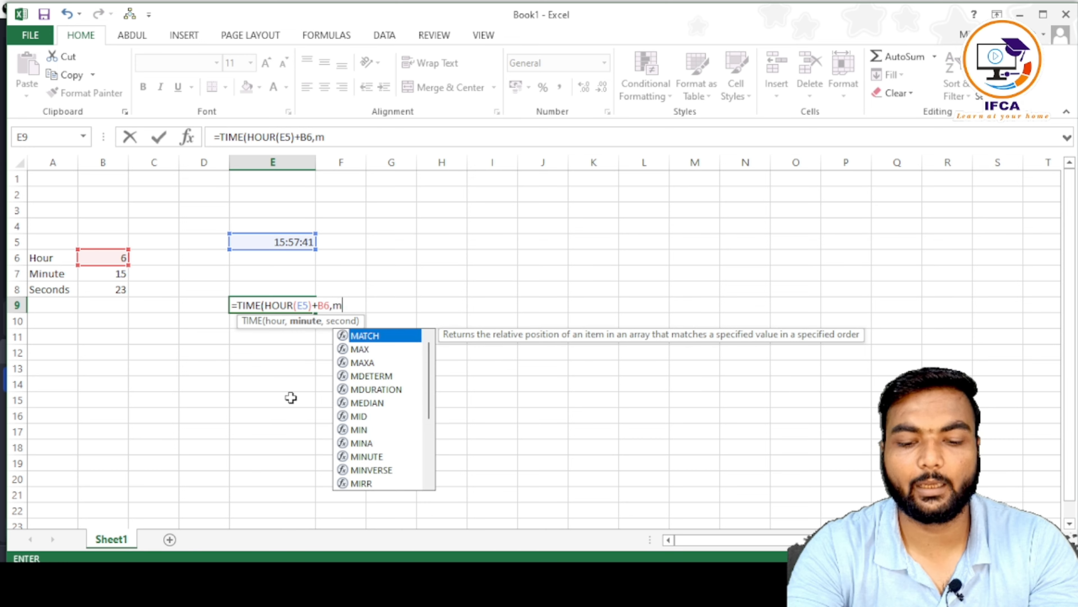
type("inute(")
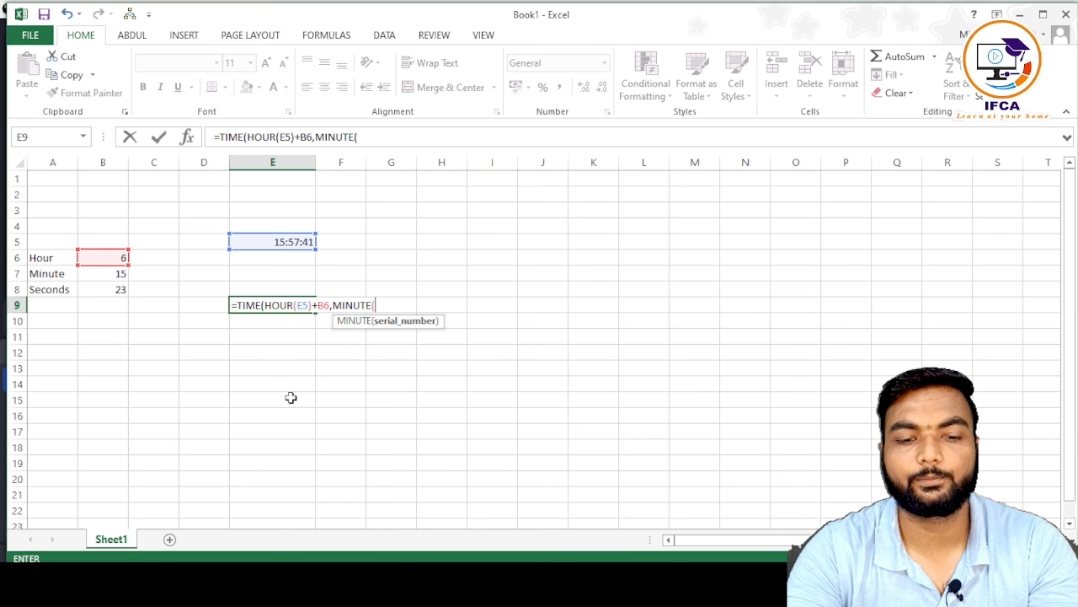
left_click(271, 242)
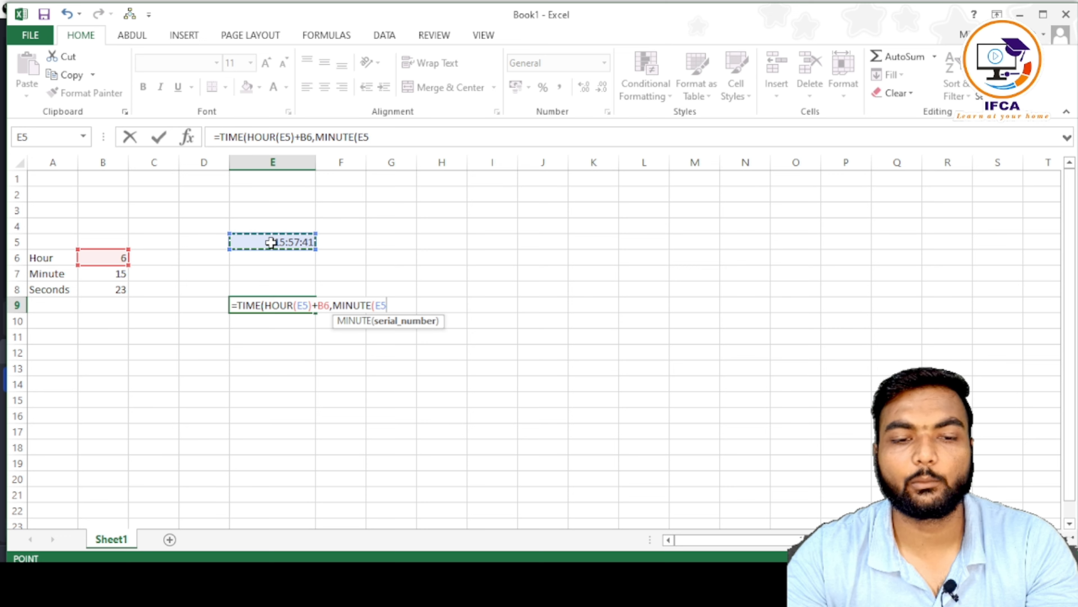
type(")")
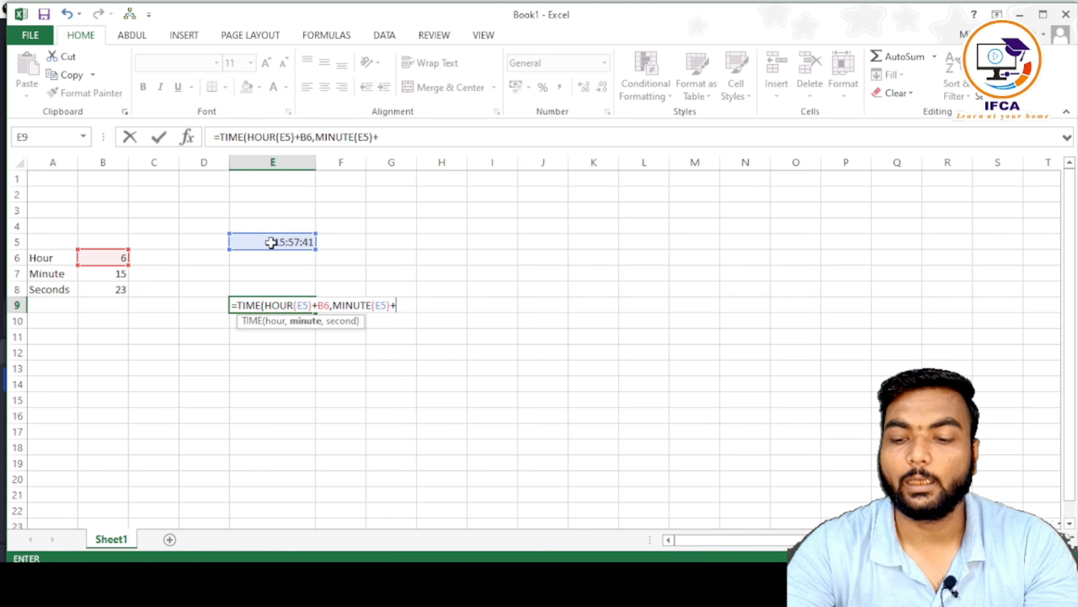
type("+")
left_click(102, 274)
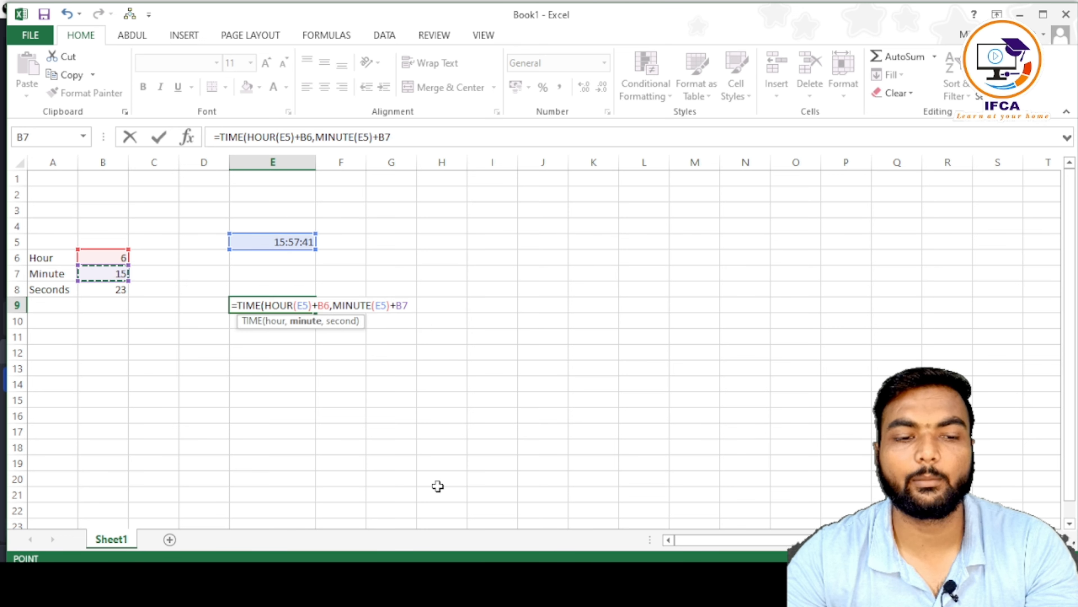
Step: Complete the TIME formula in E9 with SECOND(E5)+B8 as the second argument and commit it
type(",seconds")
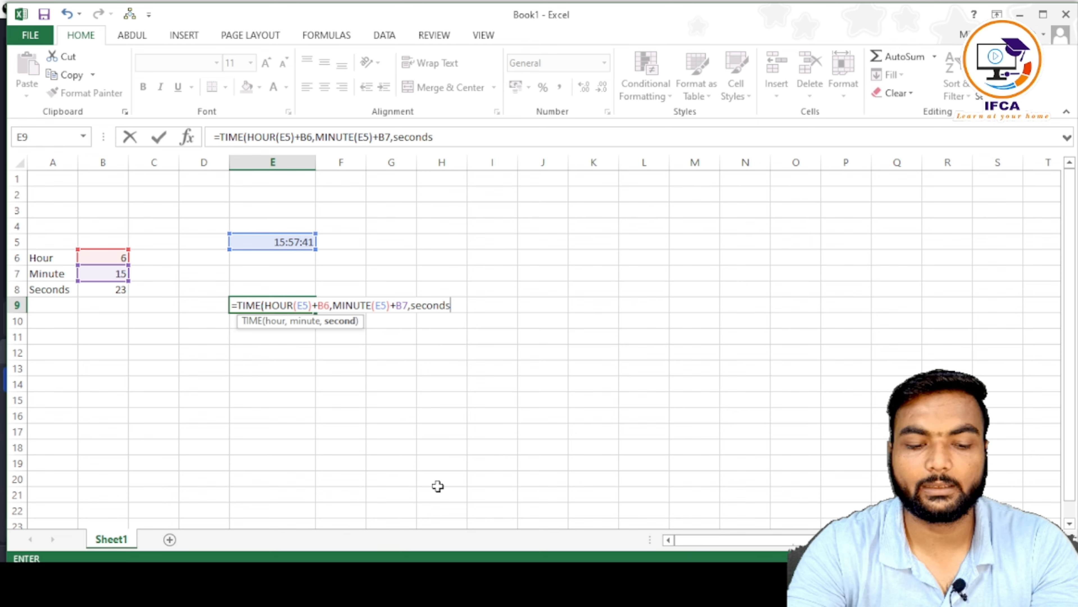
key("BackSpace")
key("Tab")
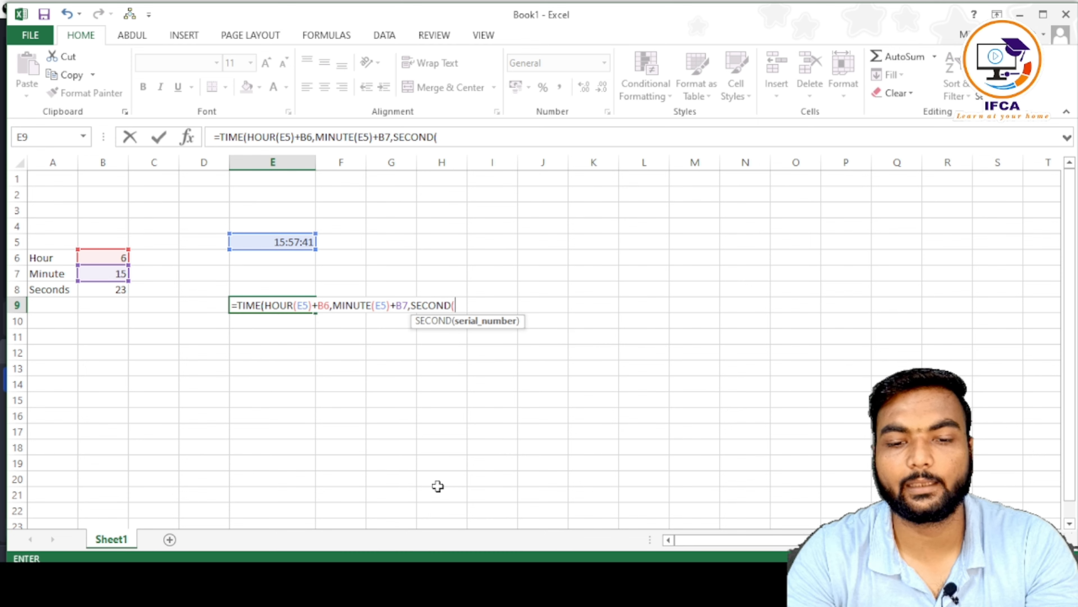
left_click(297, 243)
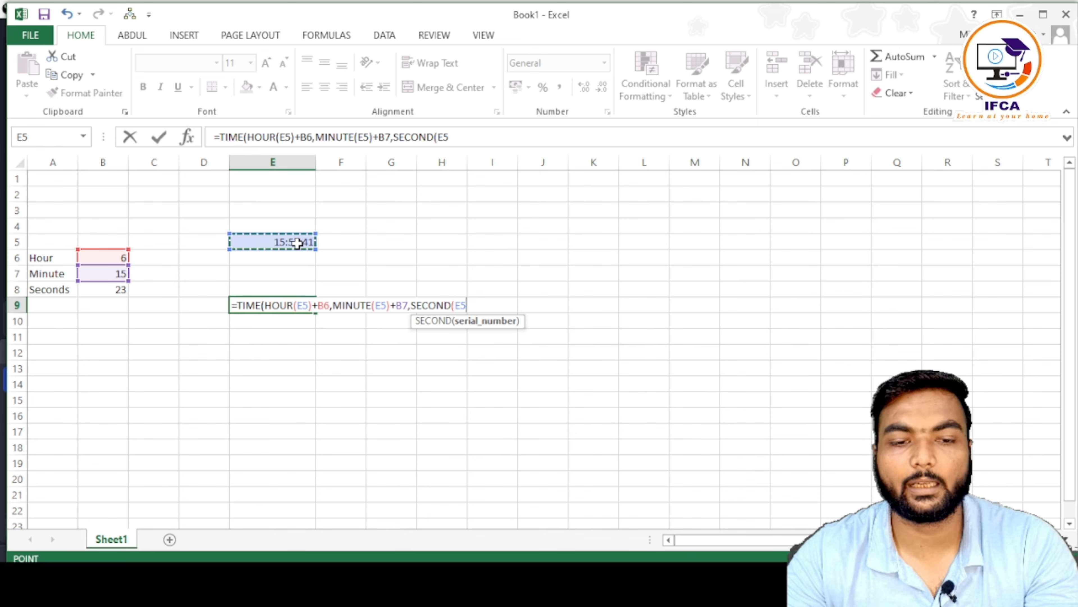
type(")+")
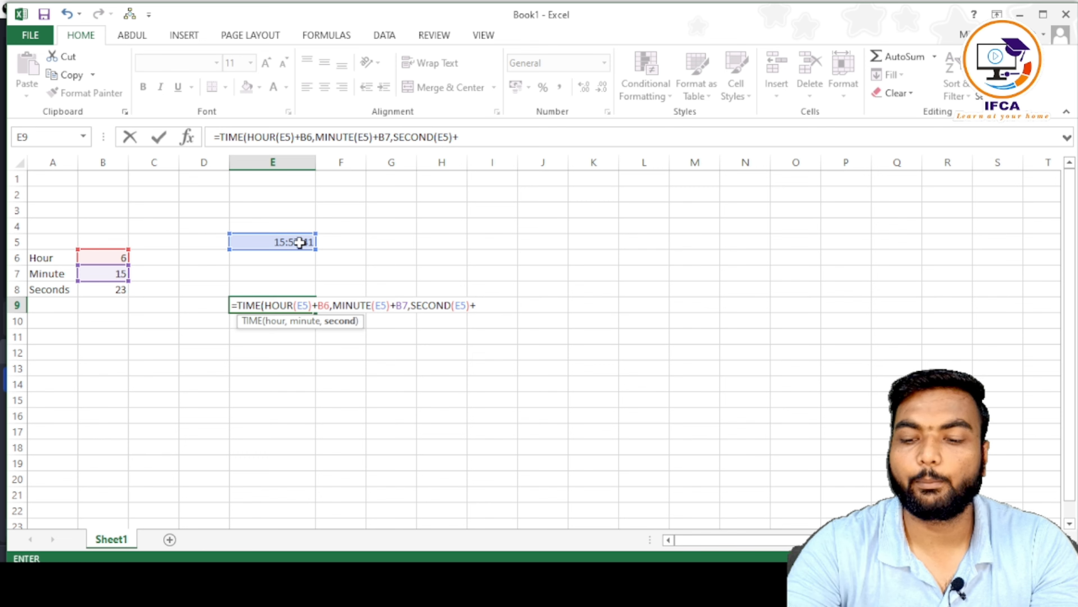
left_click(118, 290)
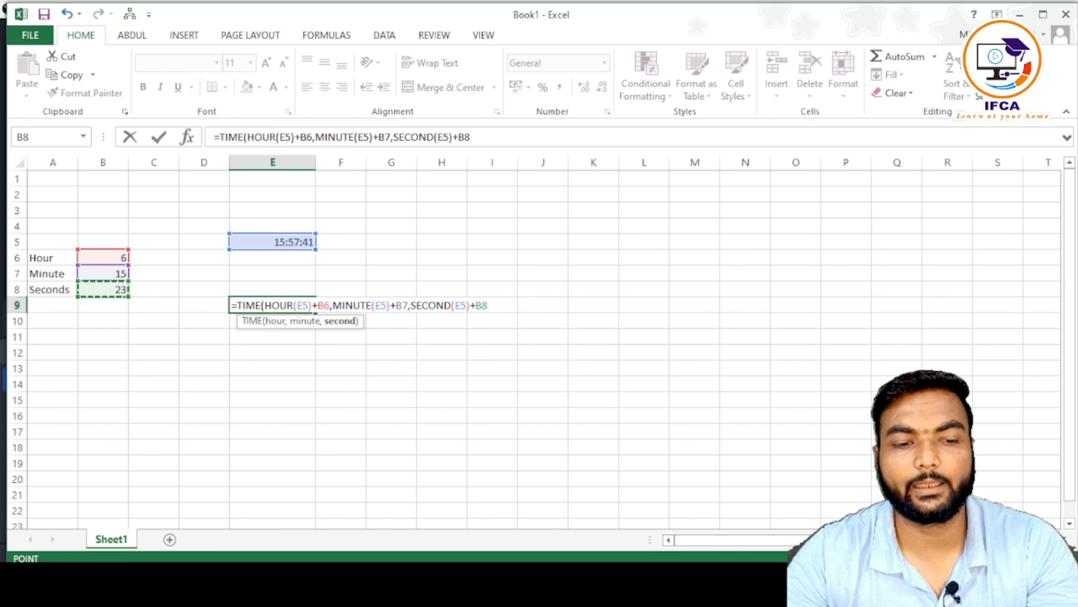
type(")")
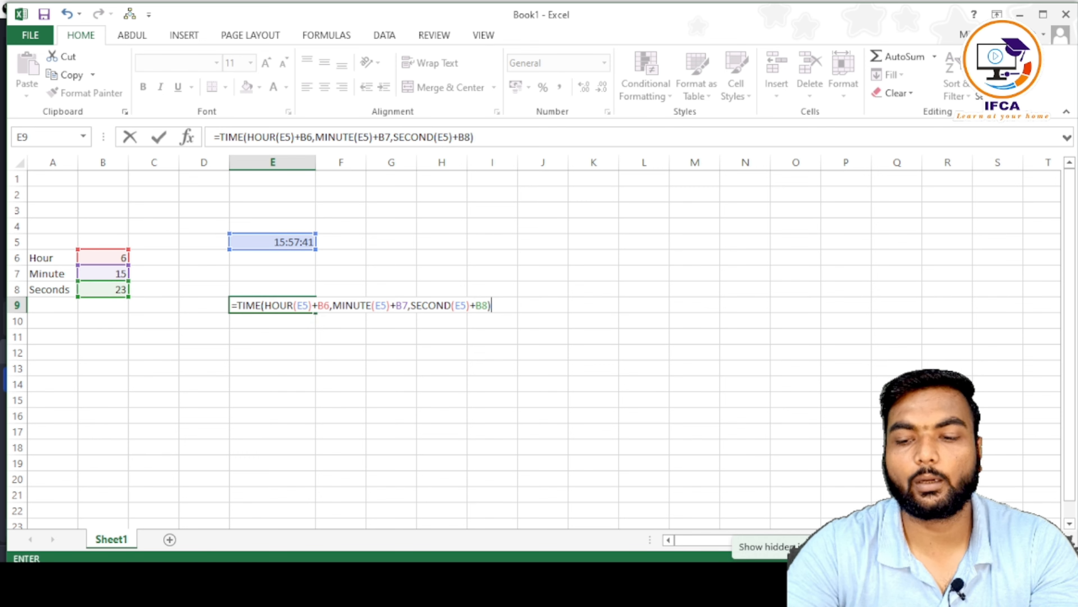
key("Return")
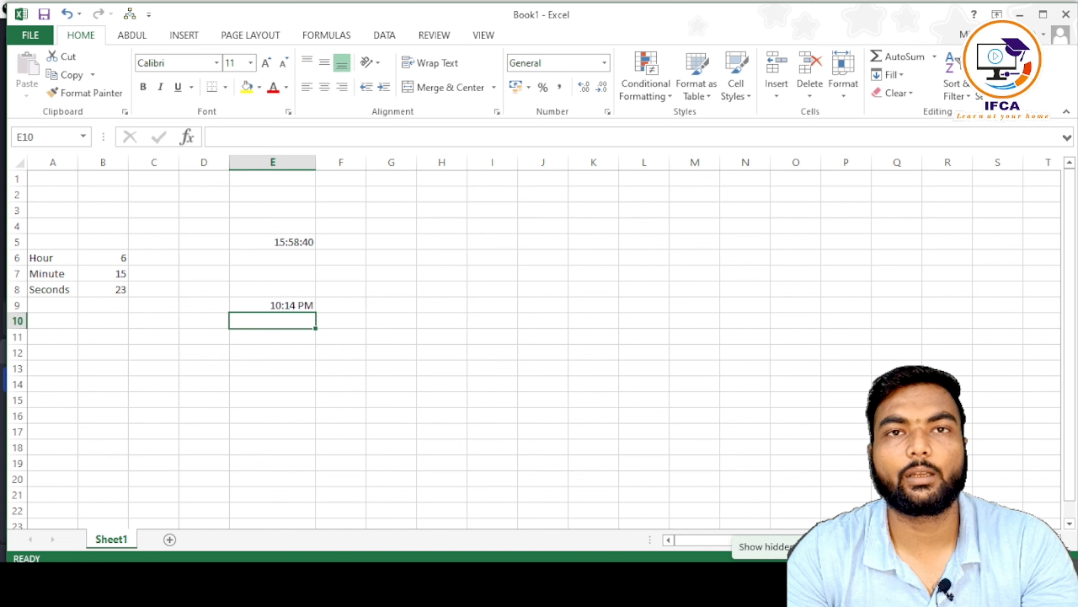
Step: Enter the label weekday in cell E12
mouse_move(654, 579)
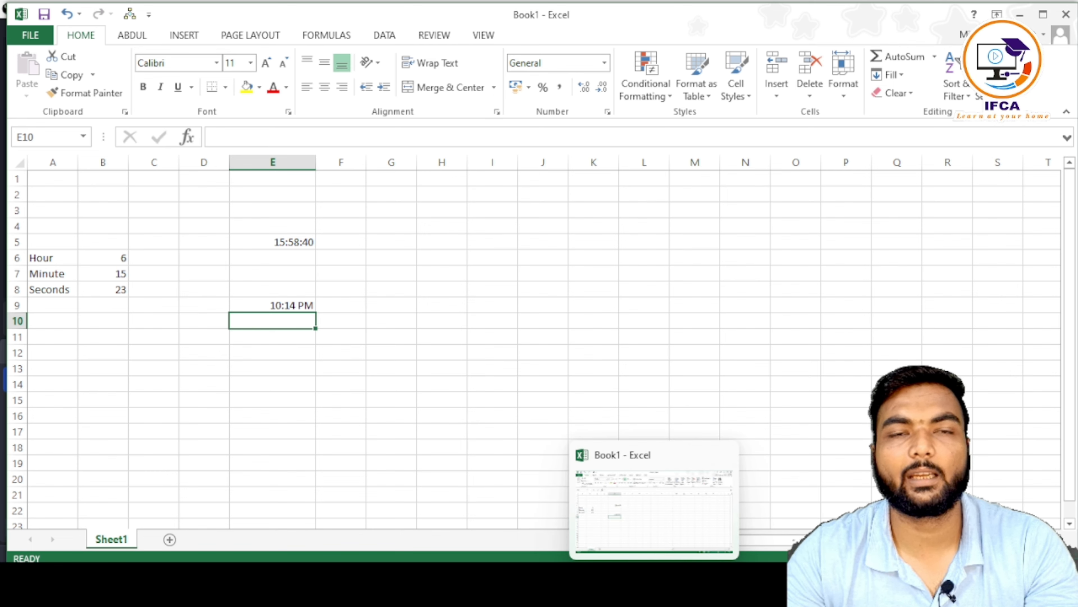
left_click(474, 339)
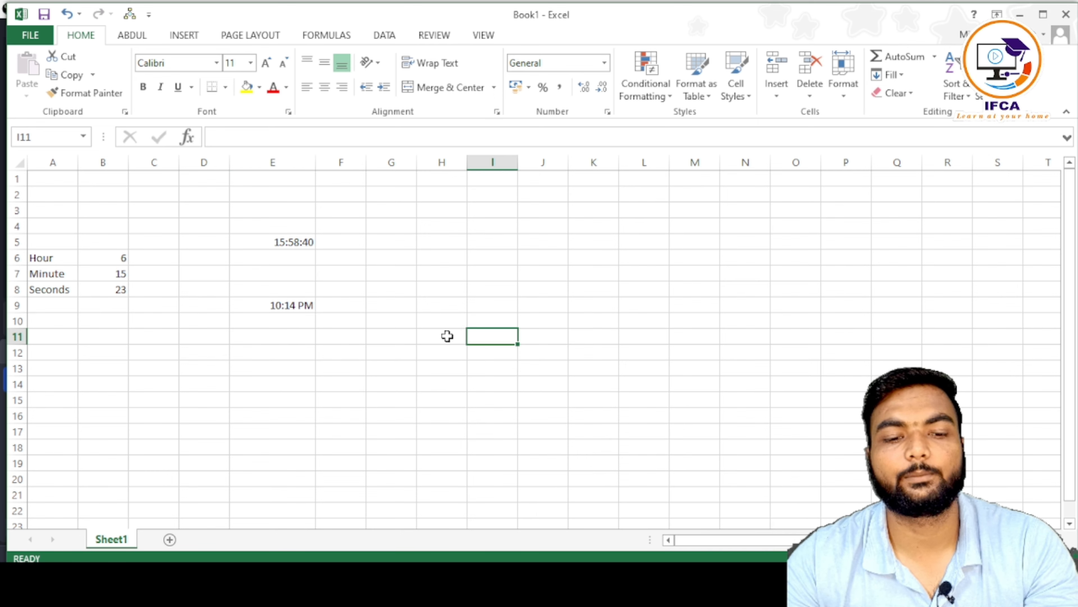
left_click(242, 339)
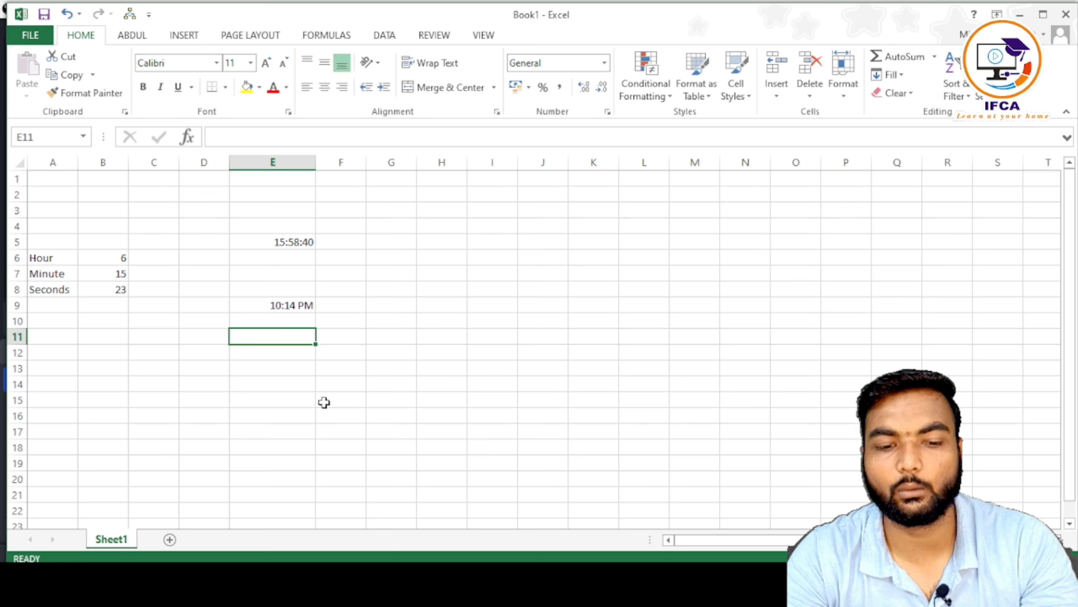
key("Return")
type("weekday")
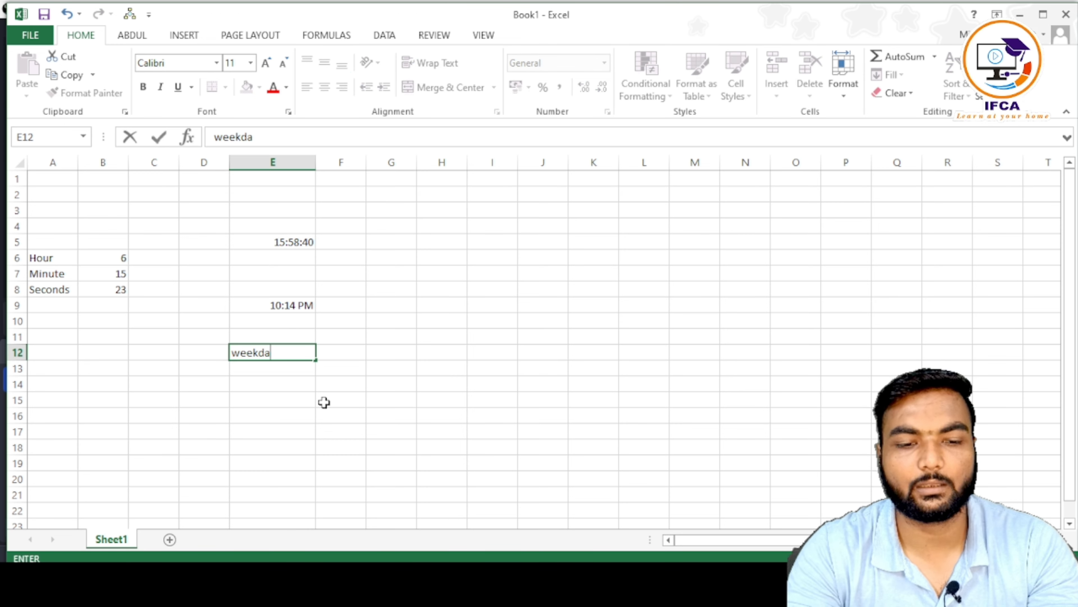
key("Return")
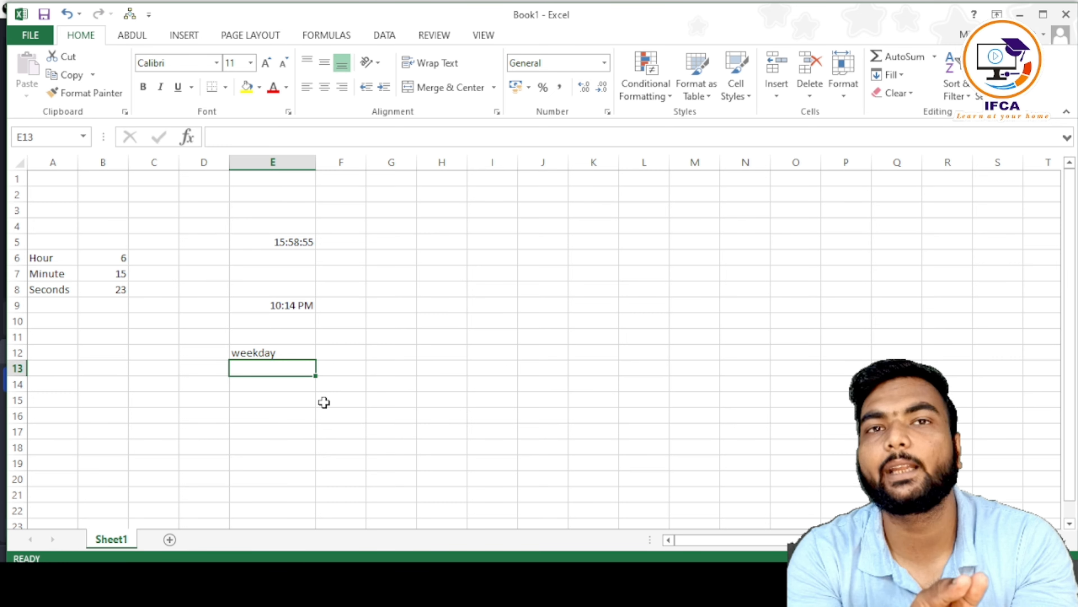
Step: Enter the numbers 1, 2 and 3 in cells I10 to I12
left_click(477, 323)
type("1")
key("Return")
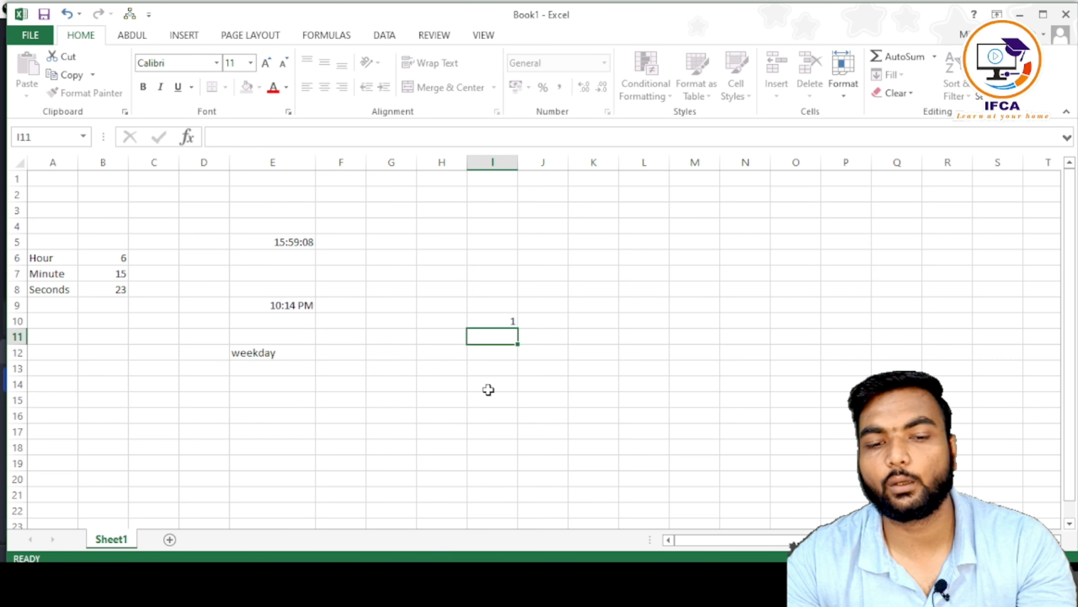
type("2")
key("Return")
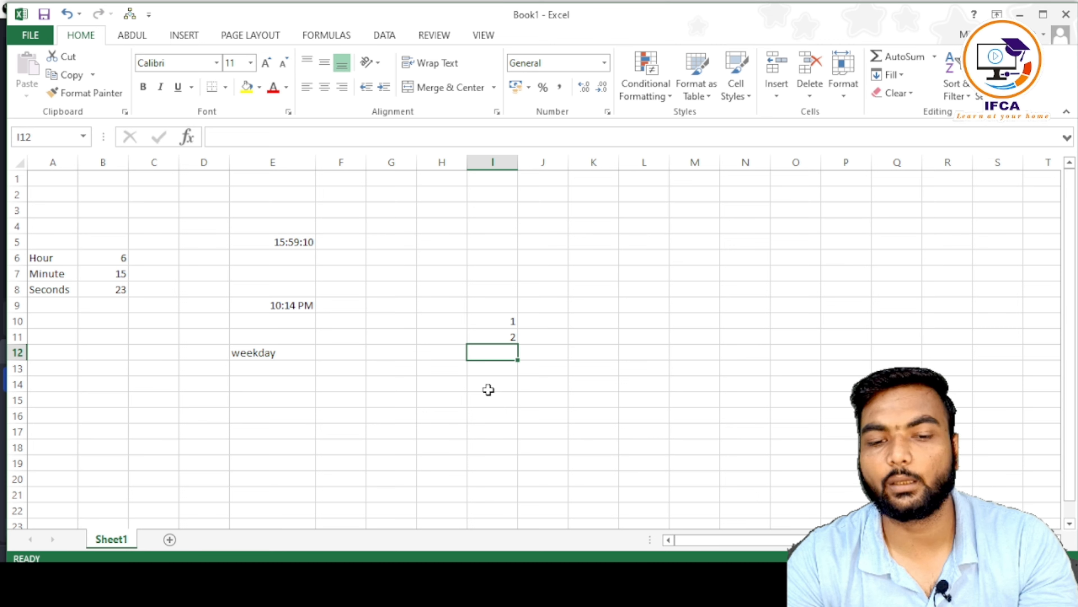
type("3")
key("Up")
key("Up")
key("Left")
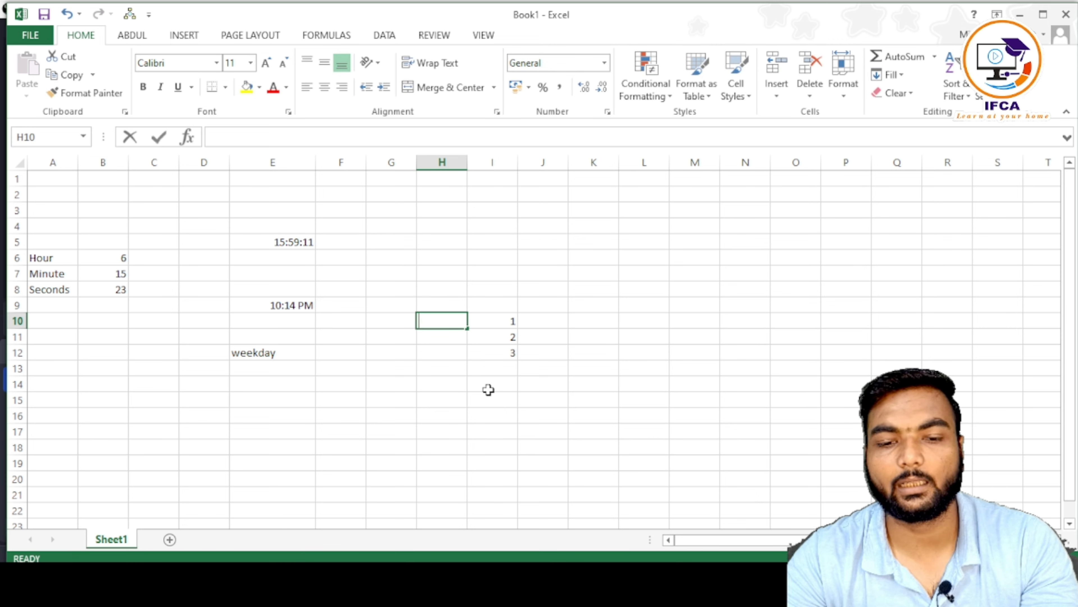
Step: Enter Mon and Tue in H10:H11 and extend the weekdays through Sun and the adjacent numbers through 7, down to row 16
type("Mon")
key("Return")
type("A")
key("BackSpace")
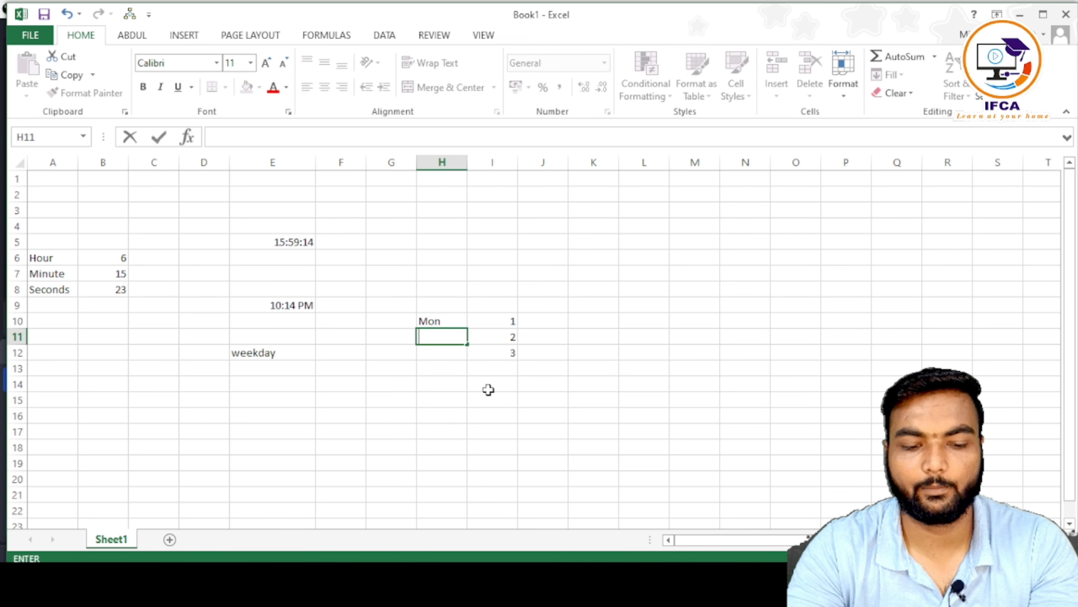
type("Tue")
key("Return")
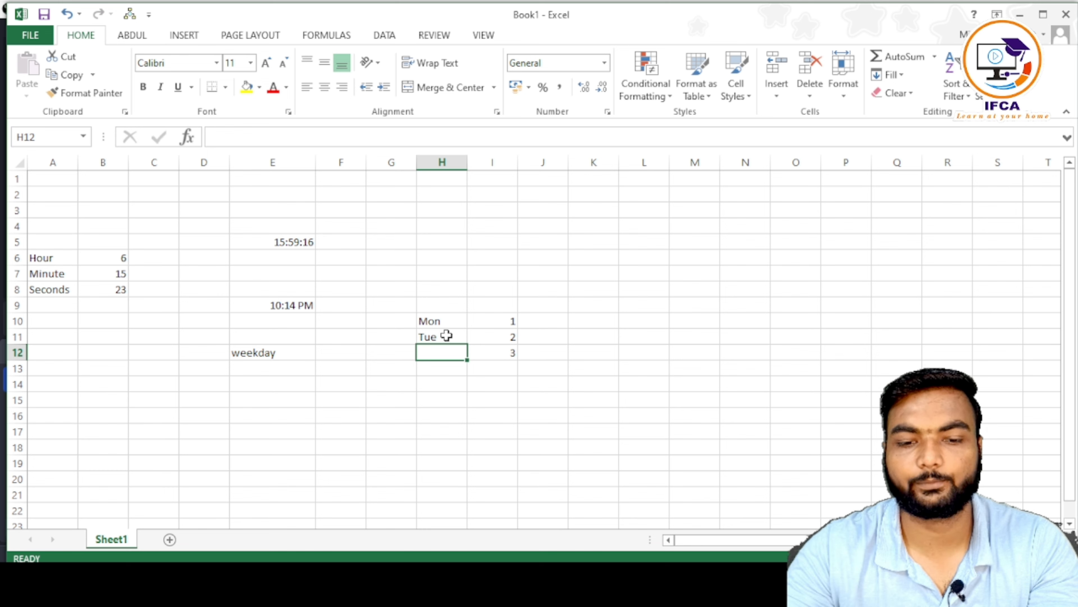
left_click_drag(445, 320, 465, 418)
left_click_drag(501, 322, 513, 422)
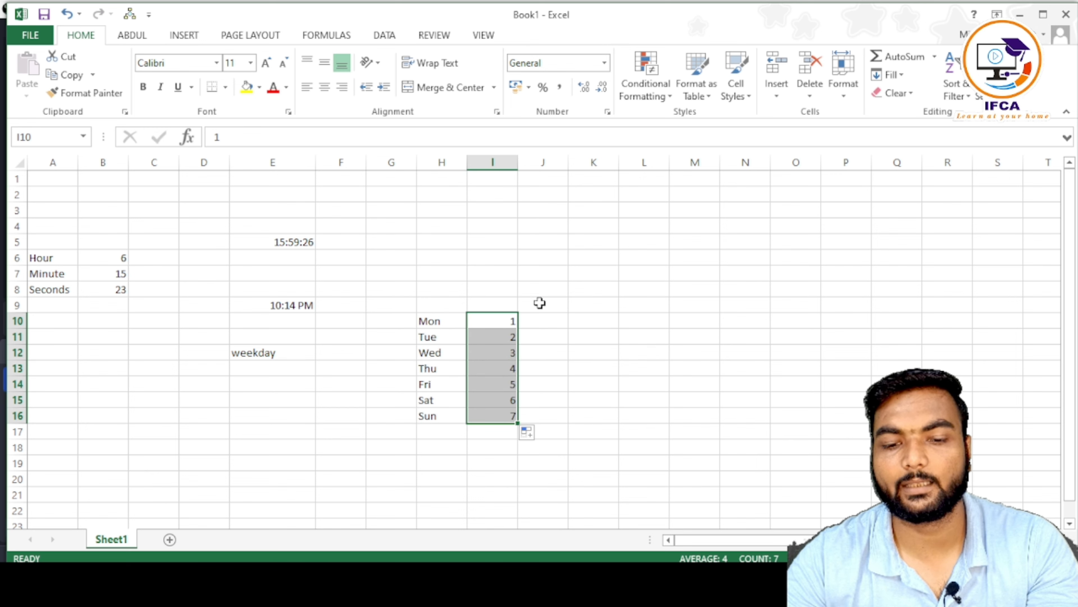
Step: Number the weekdays Mon to Sun from 0 to 6 in cells J10 to J16
left_click(536, 318)
type("0")
key("Return")
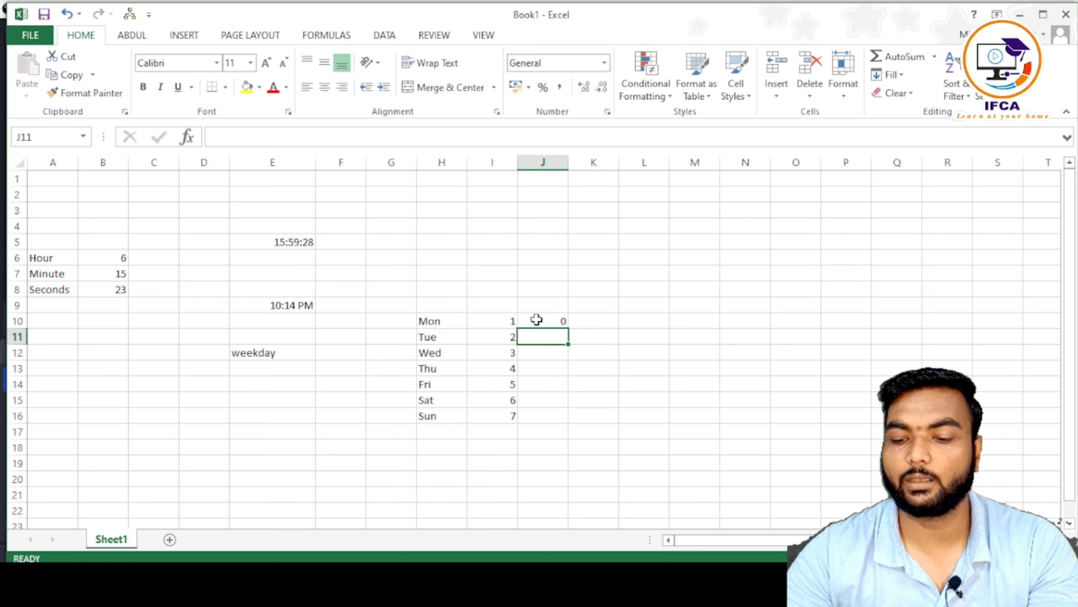
type("1")
key("Return")
type("2")
key("Return")
type("3")
key("Return")
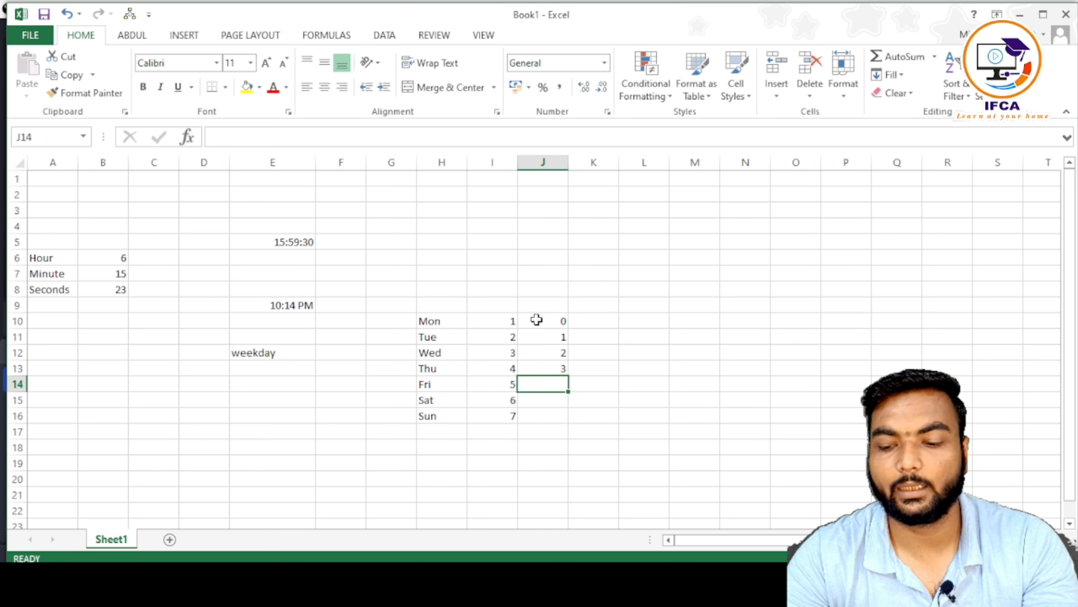
type("4")
key("Return")
type("5")
key("Return")
type("6")
key("Return")
Step: Enter 1 for Sun in cell K16 to begin a third numbering scheme
key("Up")
key("Up")
key("Up")
key("Up")
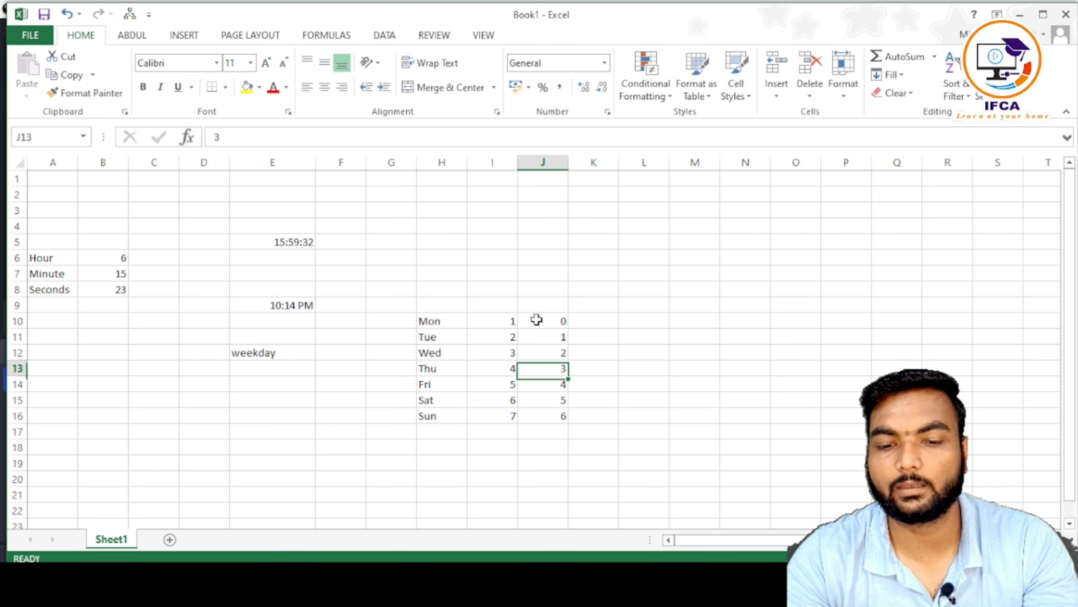
key("Right")
key("Up")
key("Down")
key("Down")
key("Down")
key("Down")
type("1")
key("Return")
Step: Number Mon to Sat from 2 to 7 in cells K10 to K15
key("Up")
key("Up")
key("Up")
key("Up")
key("Up")
key("Up")
key("Up")
type("2 3 4 5 6 7")
Step: Number Tue to Sun from 1 to 6 in cells L11 to L16 as a fourth numbering scheme
key("Right")
key("Up")
key("Up")
key("Up")
key("Up")
key("Up")
key("Up")
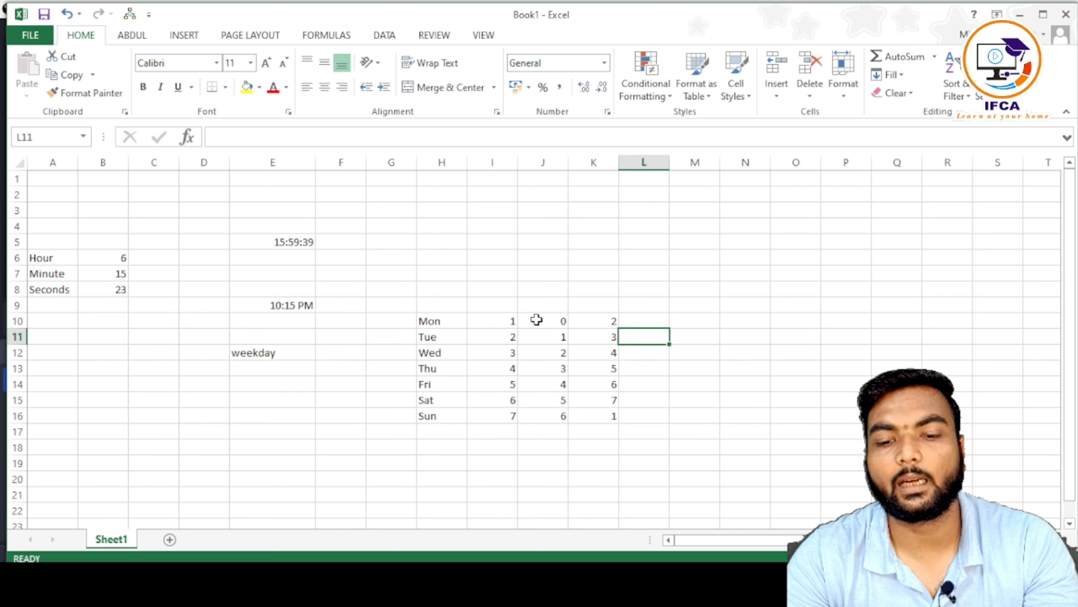
type("1")
key("Return")
type("2")
key("Return")
type("3")
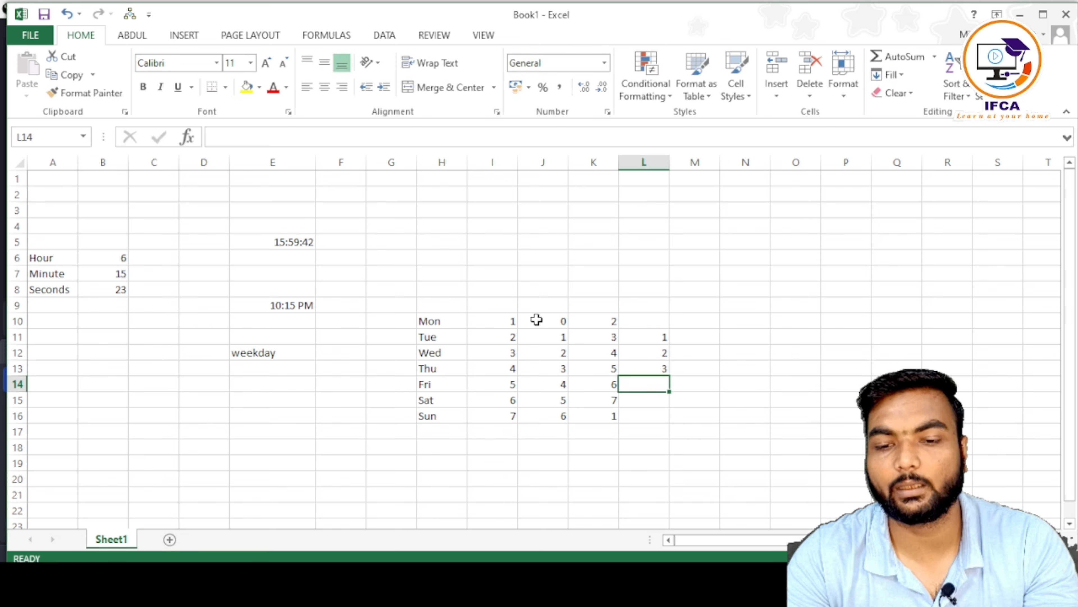
type(" 4 5 6")
key("Return")
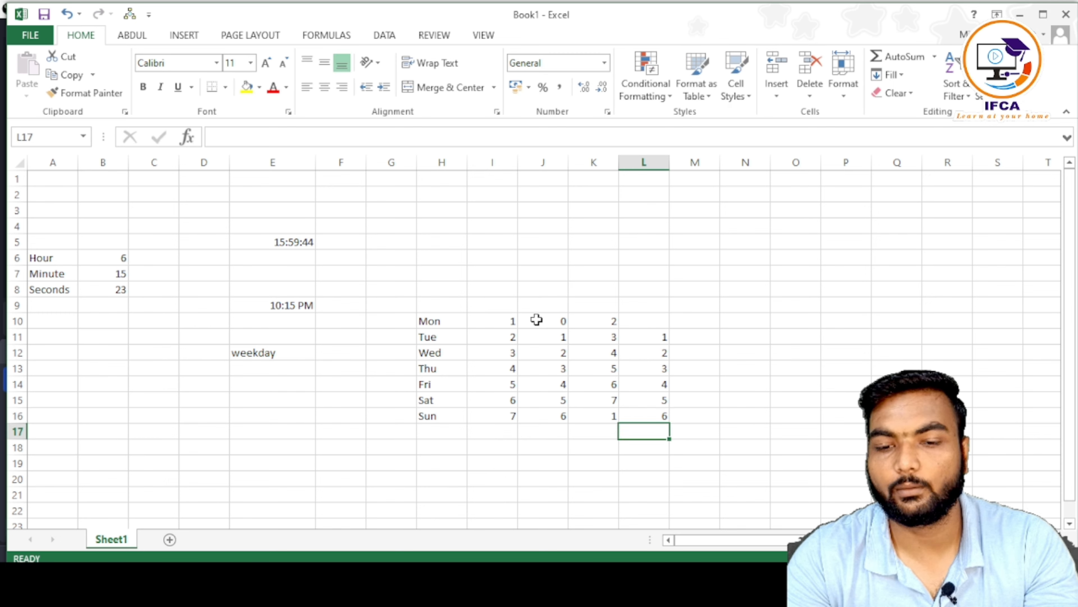
Step: Enter 7 for Mon in cell L10 to complete the fourth numbering scheme
key("Up")
key("Up")
key("Up")
key("Up")
key("Up")
key("Up")
key("Up")
type("7")
key("Return")
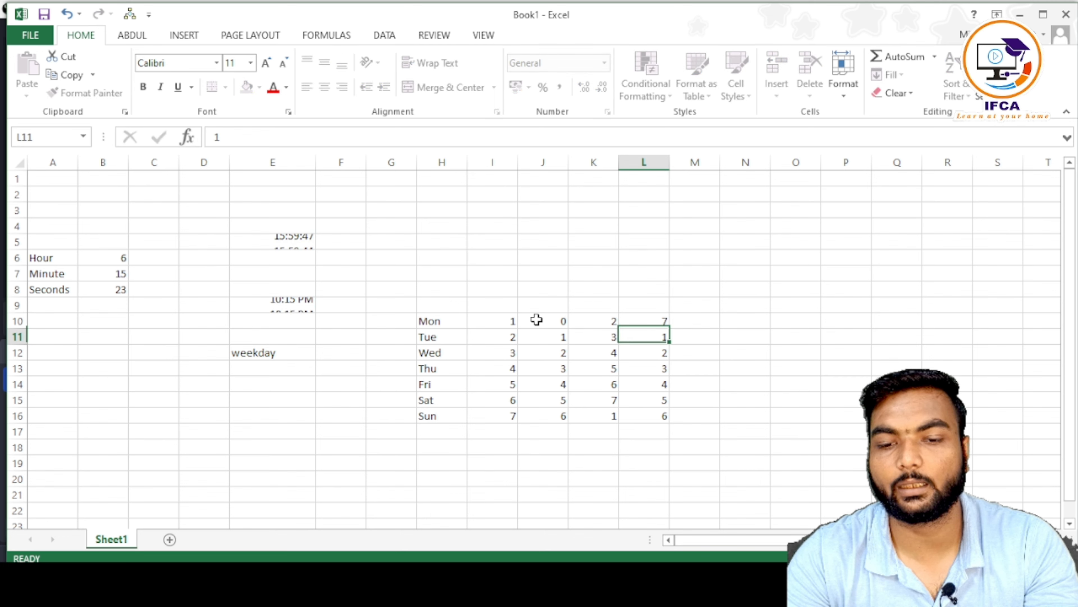
Step: Enter the formula =TODAY() in cell E17 below the weekday label
key("Down")
key("Left")
key("Left")
key("Left")
key("Left")
key("Left")
key("Left")
key("Left")
key("Left")
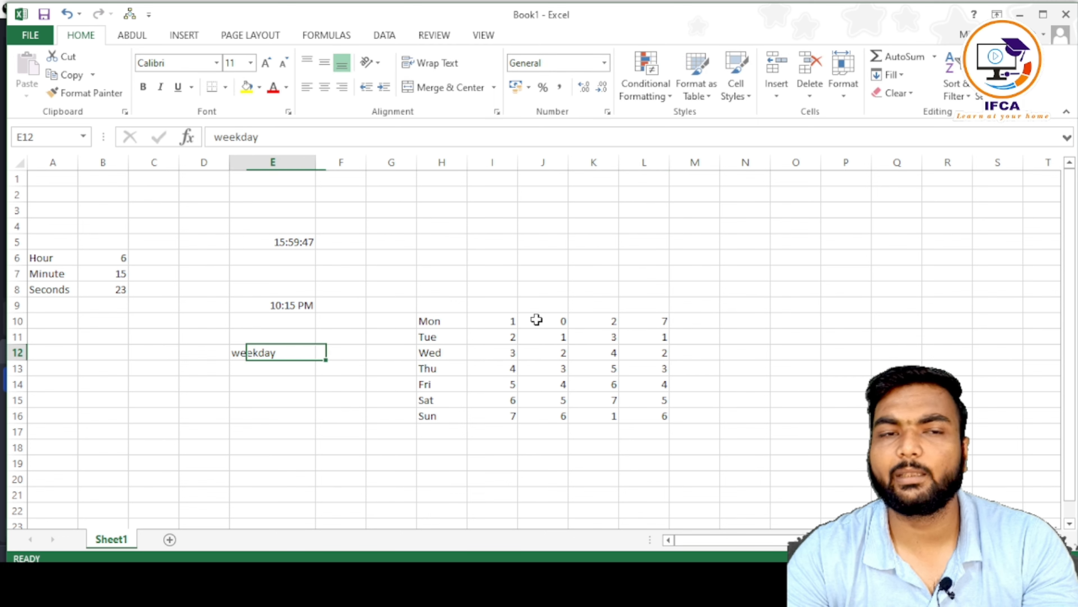
key("Up")
key("Up")
key("Down")
key("Down")
key("Down")
key("Right")
key("Down")
key("Down")
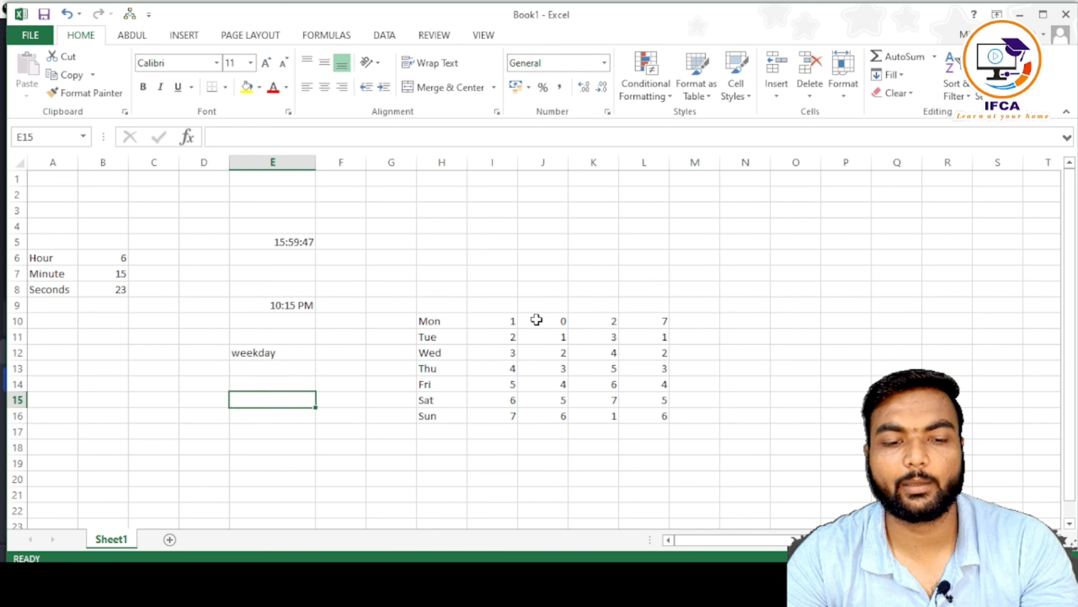
key("Down")
key("Down")
type("=today")
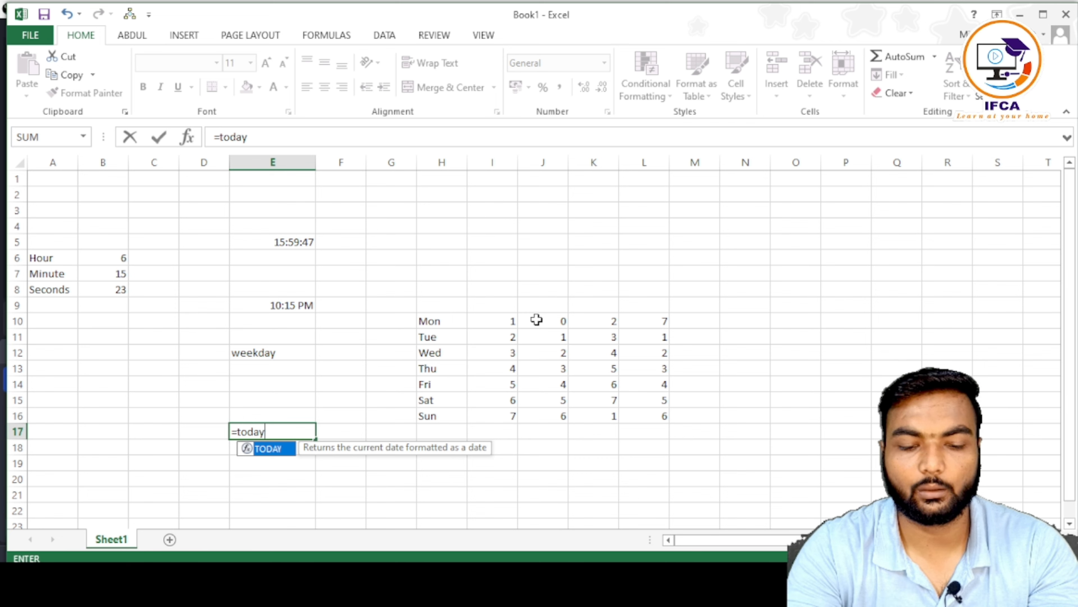
key("Tab")
type(")")
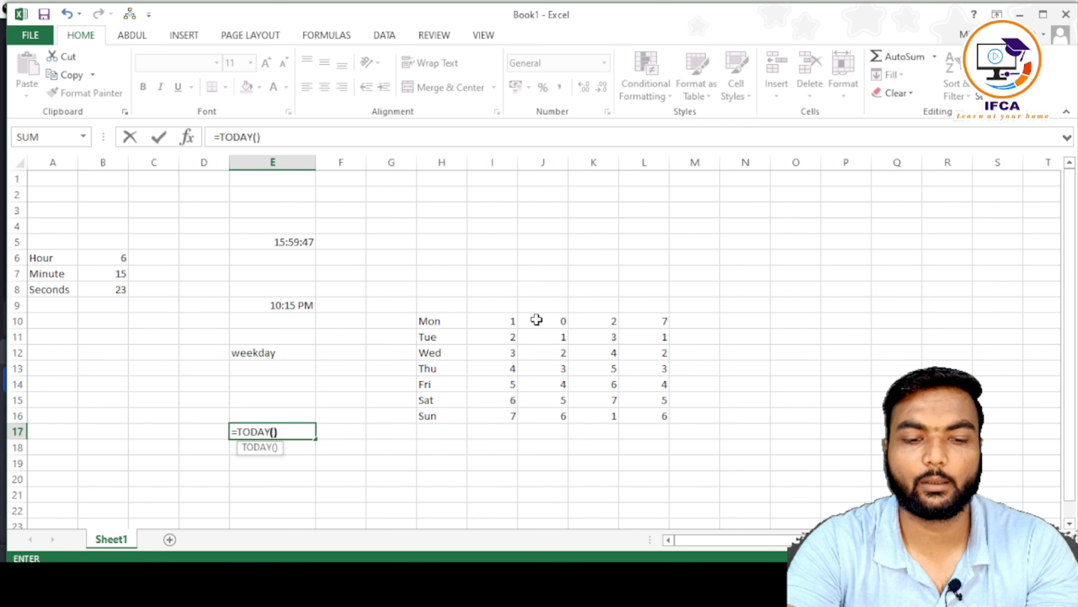
key("Return")
key("Up")
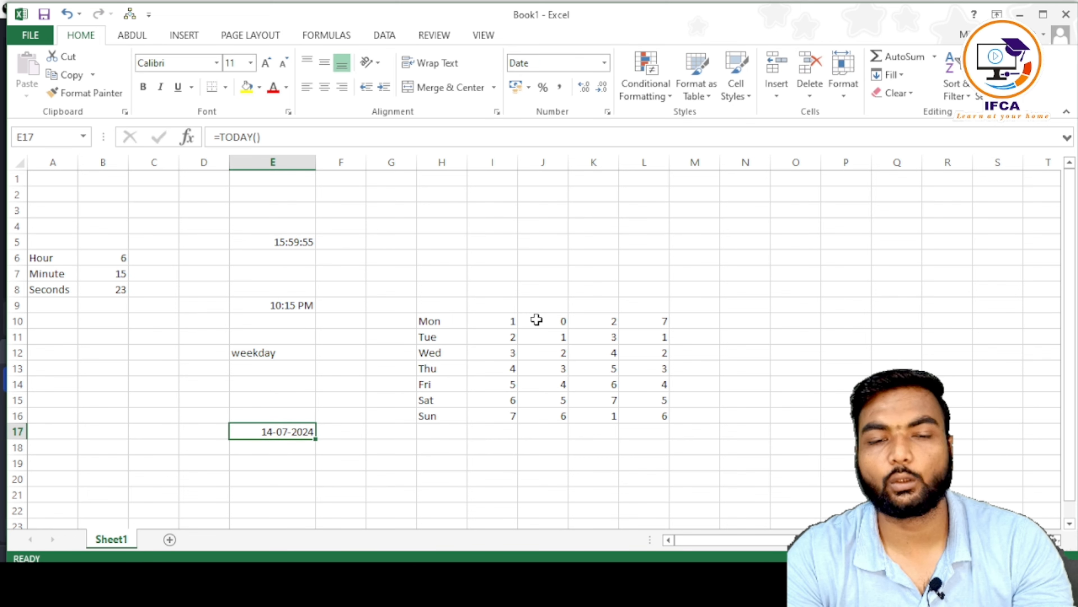
Step: Enter =WEEKDAY(E17,1) in cell F17, using the return type that numbers Sunday as 1 through Saturday as 7
key("Right")
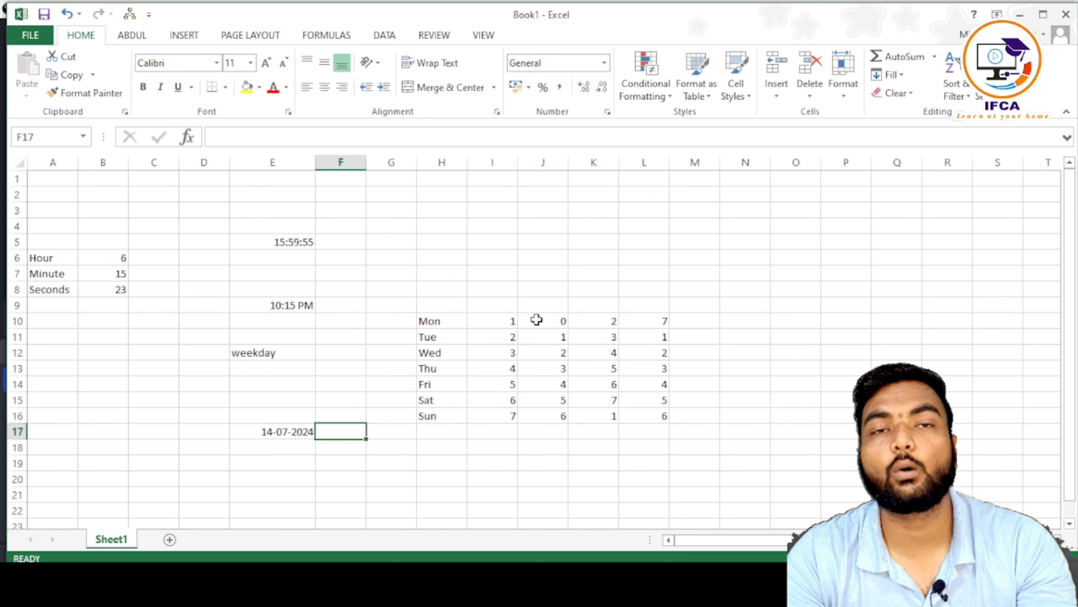
type("=week")
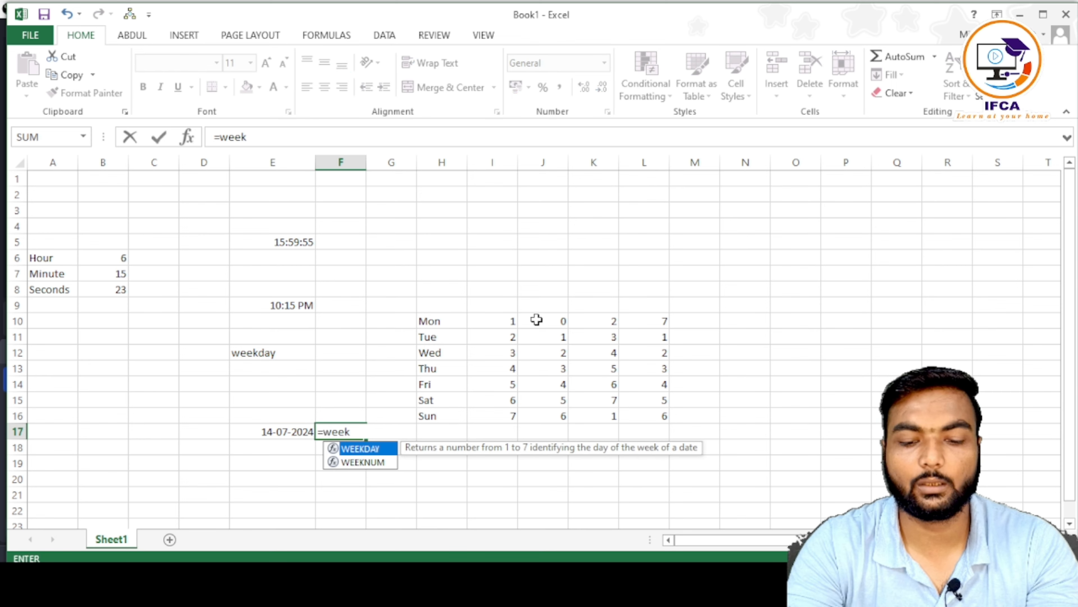
key("Tab")
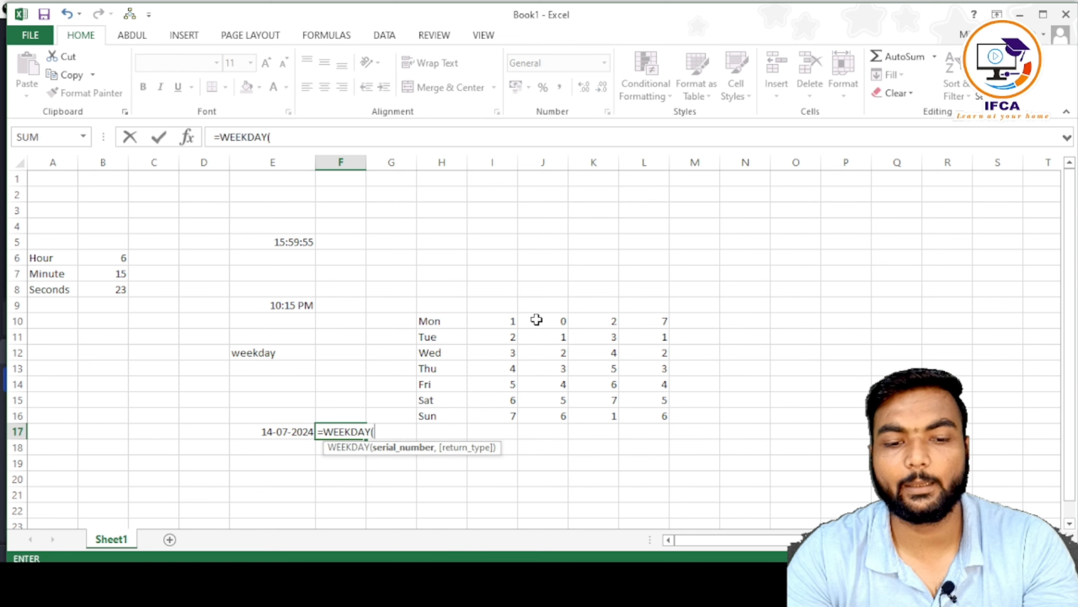
left_click(276, 433)
type(",")
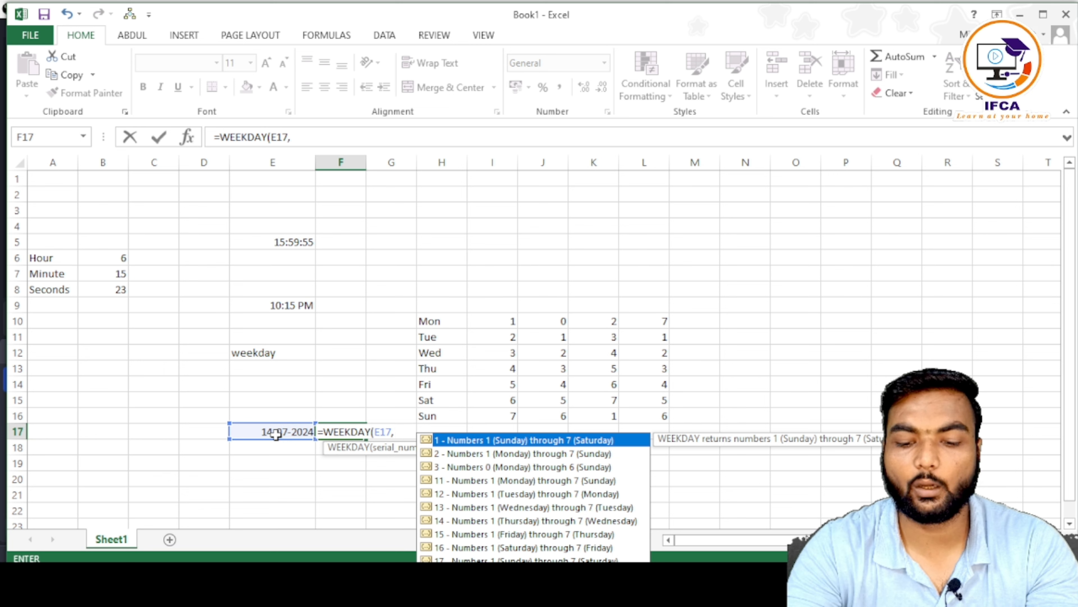
double_click(542, 442)
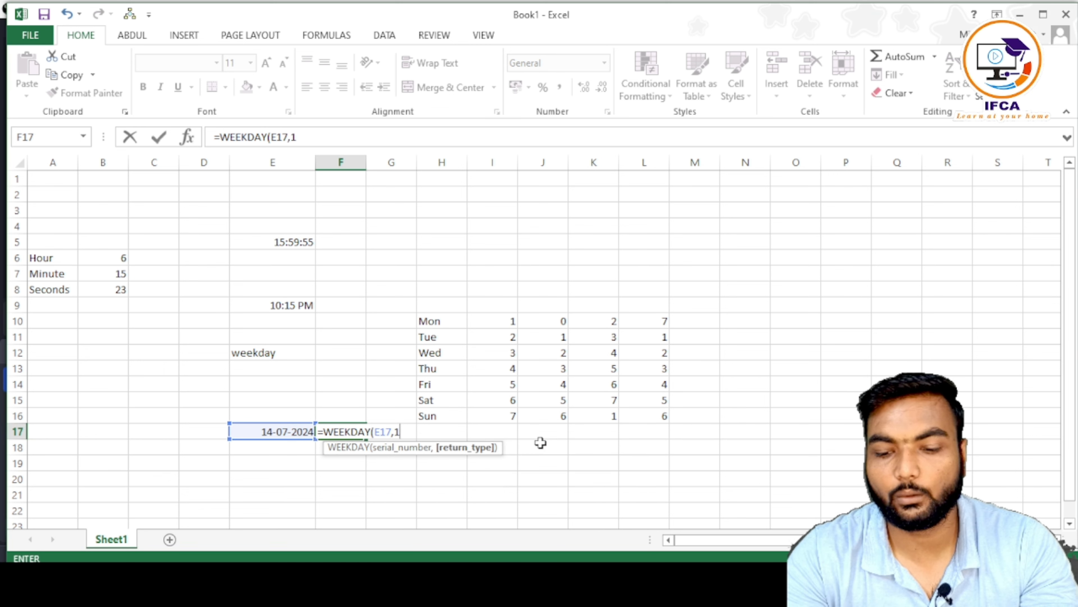
type(")")
key("Return")
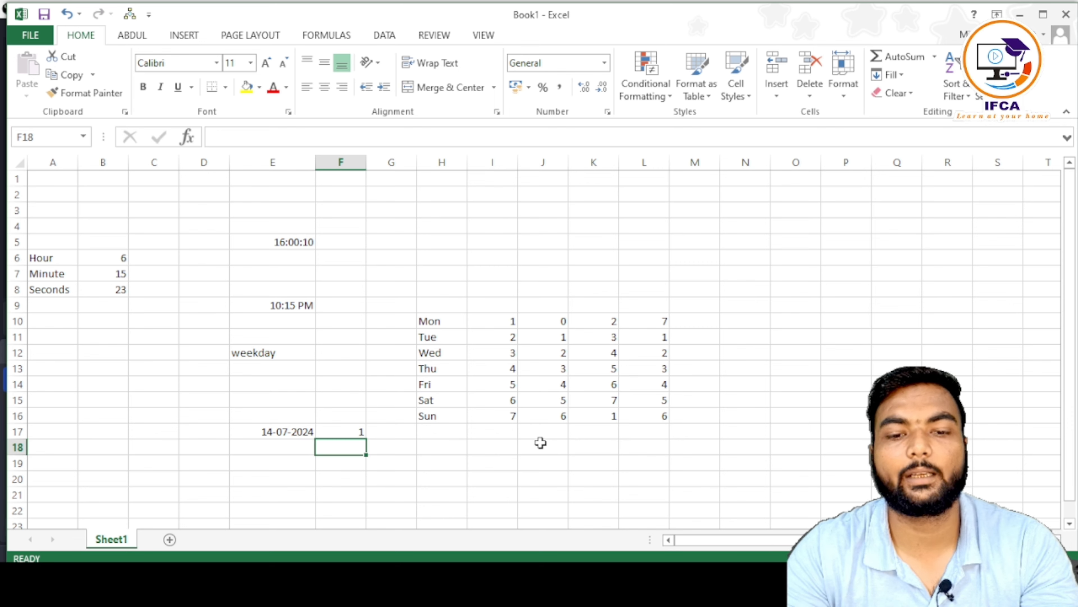
key("Up")
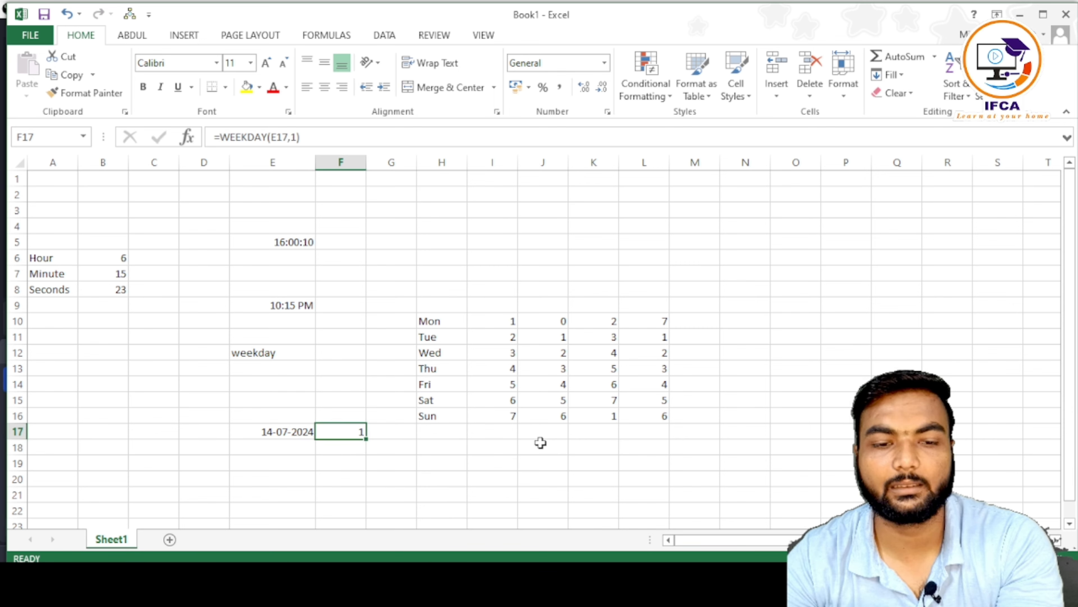
Step: Enter =WEEKDAY(E17,2) in cell F18, using the return type that numbers Monday as 1 through Sunday as 7
key("Down")
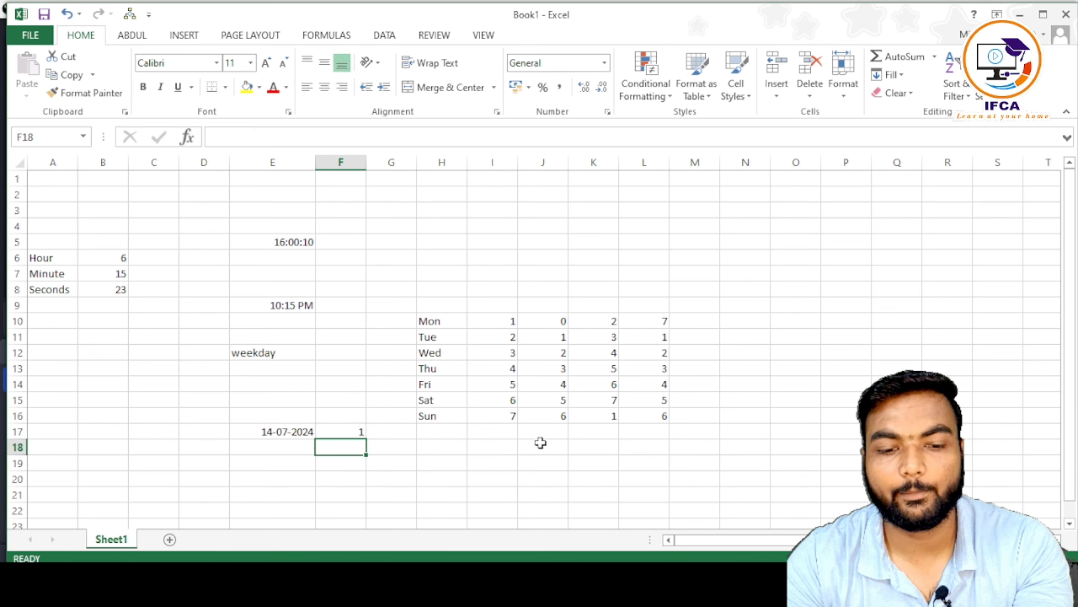
type("=weekd")
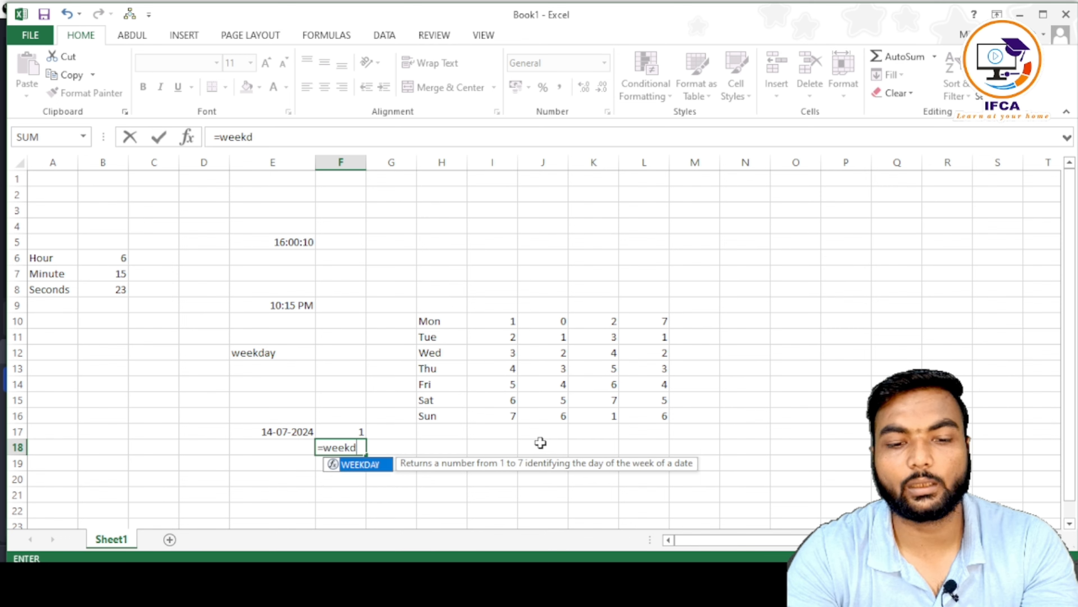
type("ay")
key("Tab")
key("Left")
key("Up")
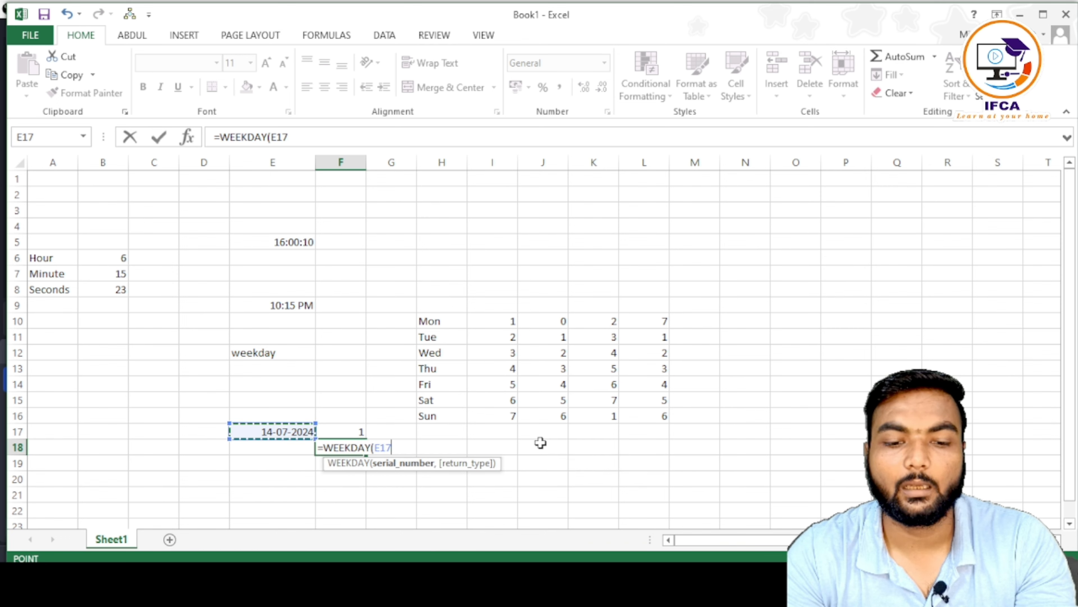
type(",")
key("Down")
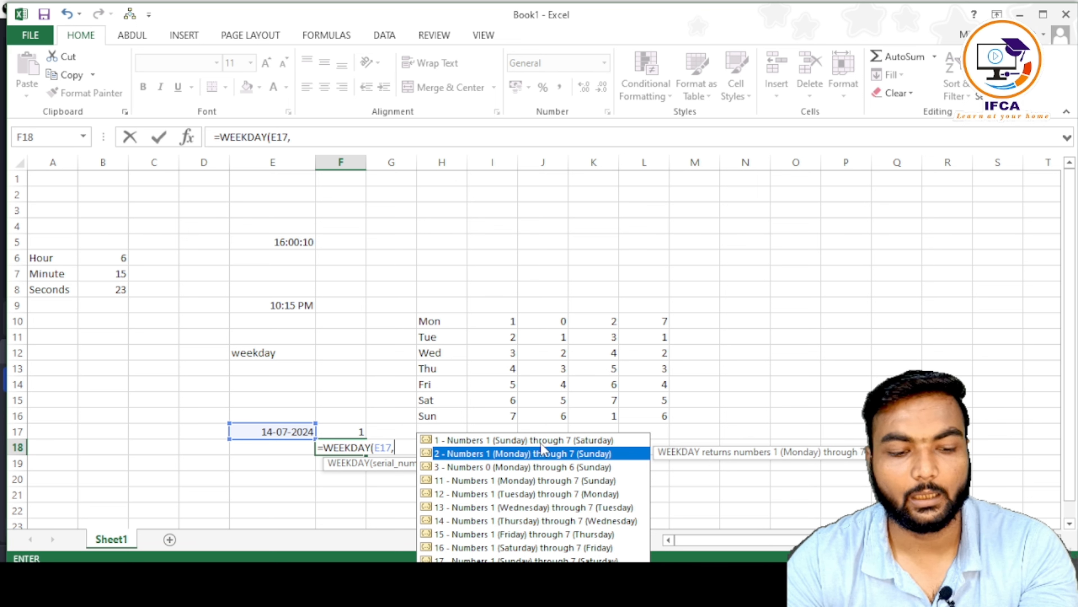
key("Tab")
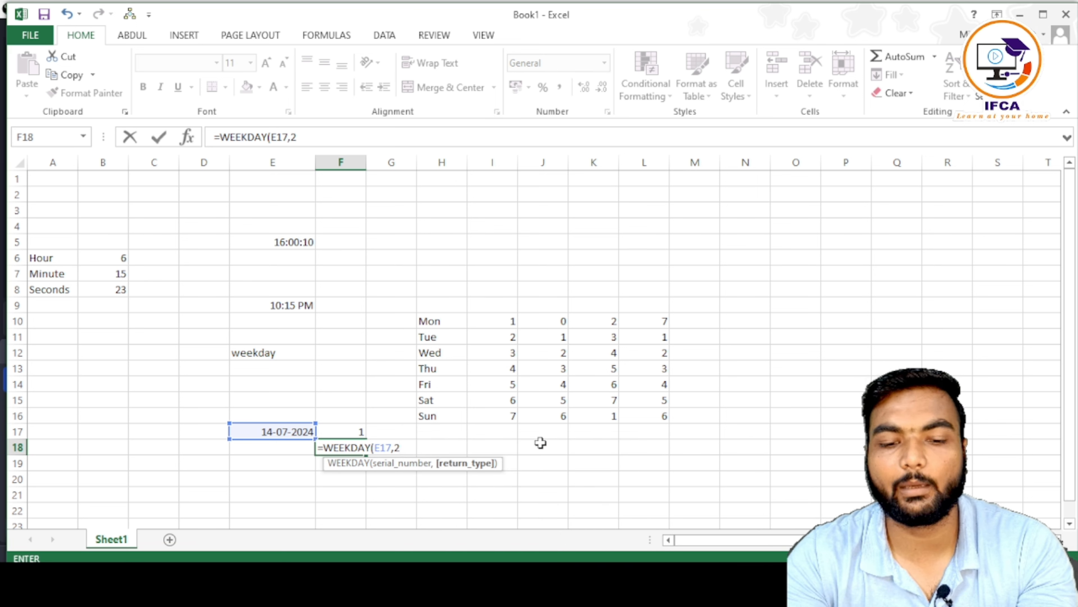
type(")")
key("Return")
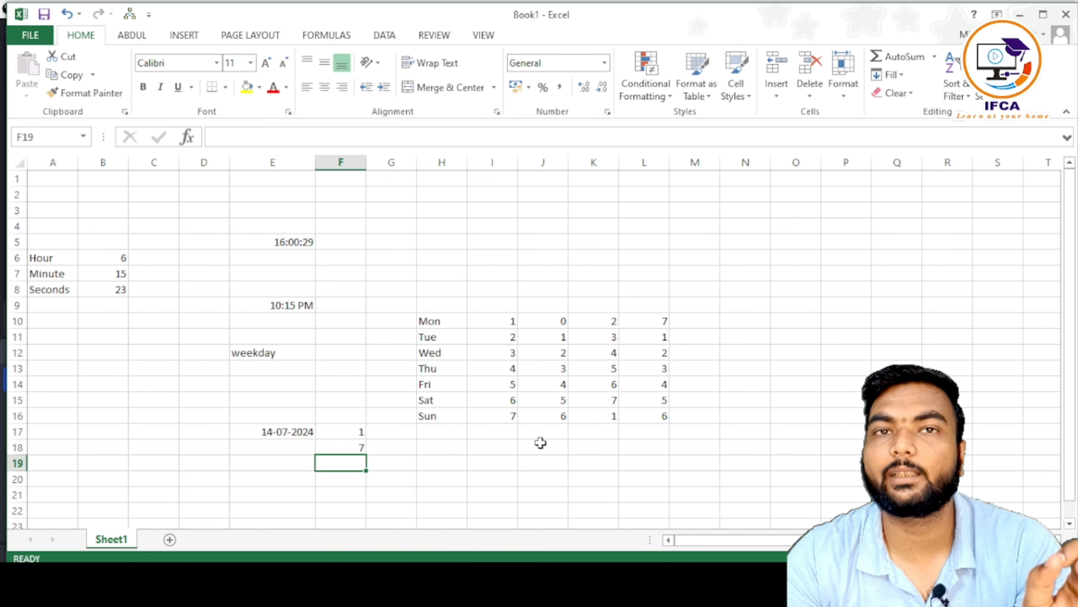
Step: Examine the weekday numbers in columns I and J of the numbering table to compare them with the WEEKDAY result
key("Up")
key("Up")
key("Up")
key("Up")
key("Right")
key("Right")
key("Right")
key("Up")
key("Up")
key("Up")
key("Up")
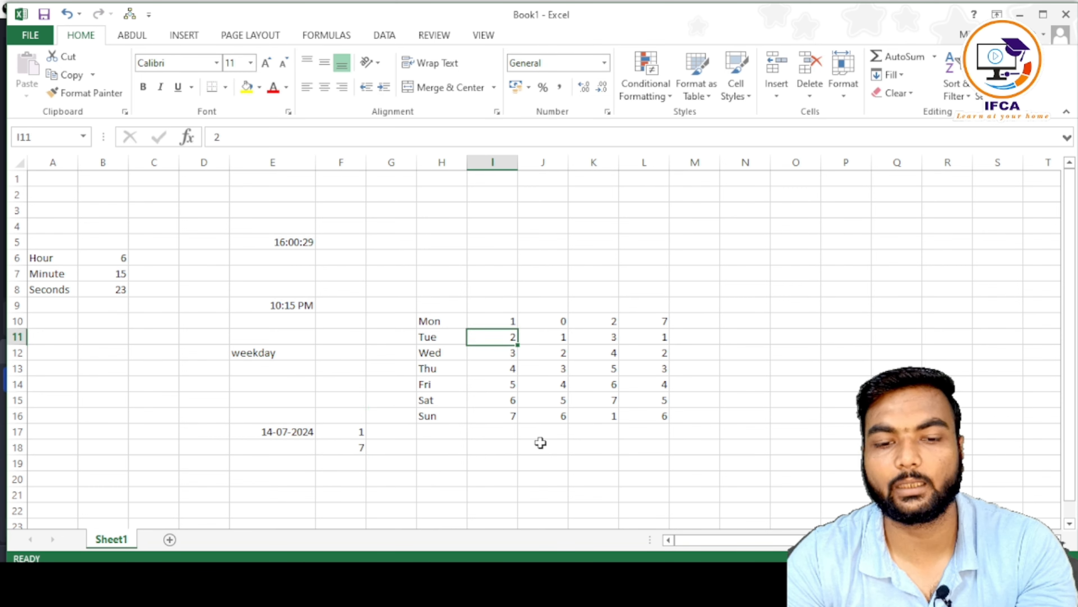
key("Up")
key("Down")
key("Down")
key("Down")
key("Down")
key("Down")
key("Down")
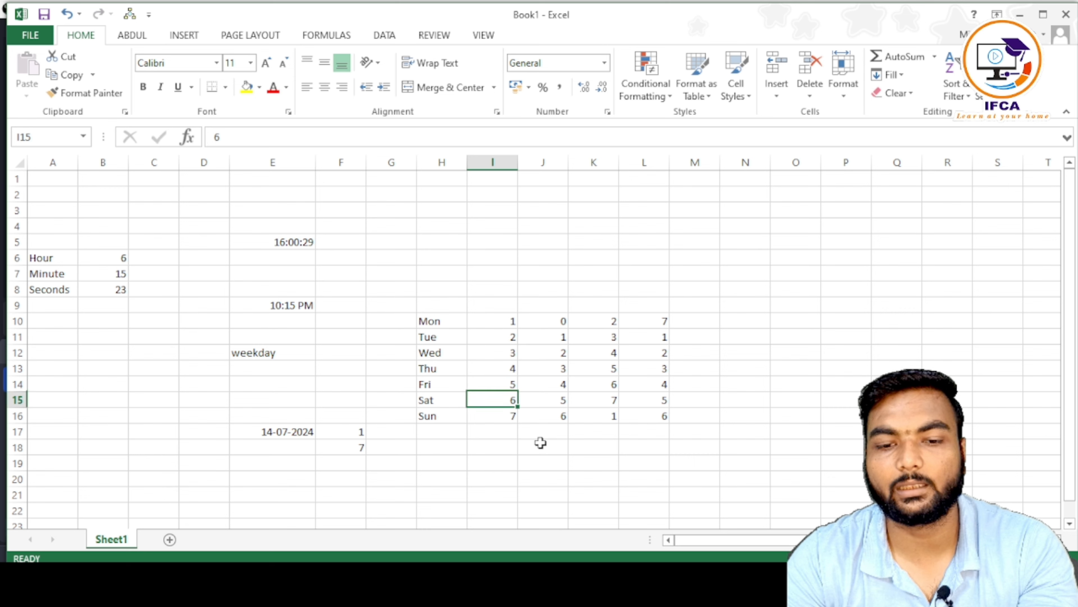
key("Up")
key("Up")
key("Up")
key("Up")
key("Up")
key("Up")
key("Up")
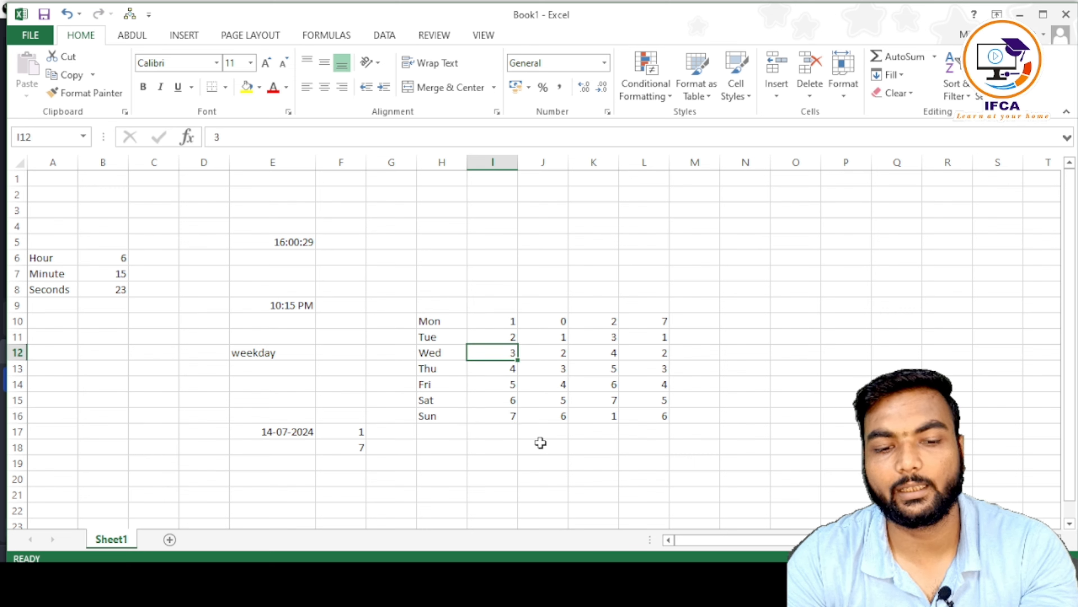
key("Right")
key("Down")
key("Down")
key("Down")
key("Down")
key("Down")
key("Down")
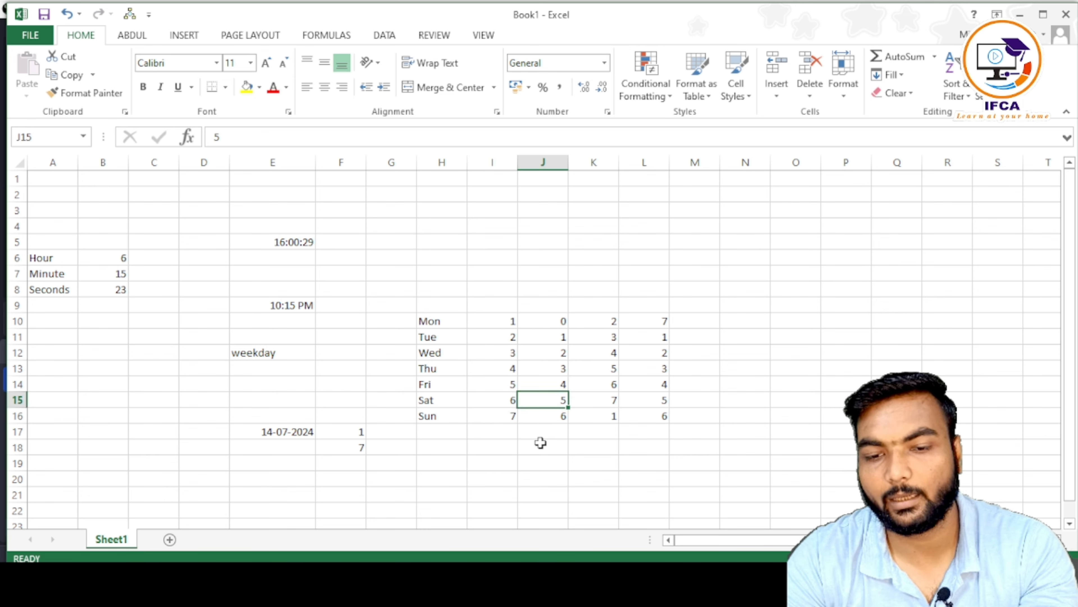
Step: Enter =WEEKDAY(E17,12) in cell F19, using the return type that numbers Tuesday as 1 through Monday as 7
key("Right")
key("Left")
key("Left")
key("Left")
key("Left")
key("Left")
key("Left")
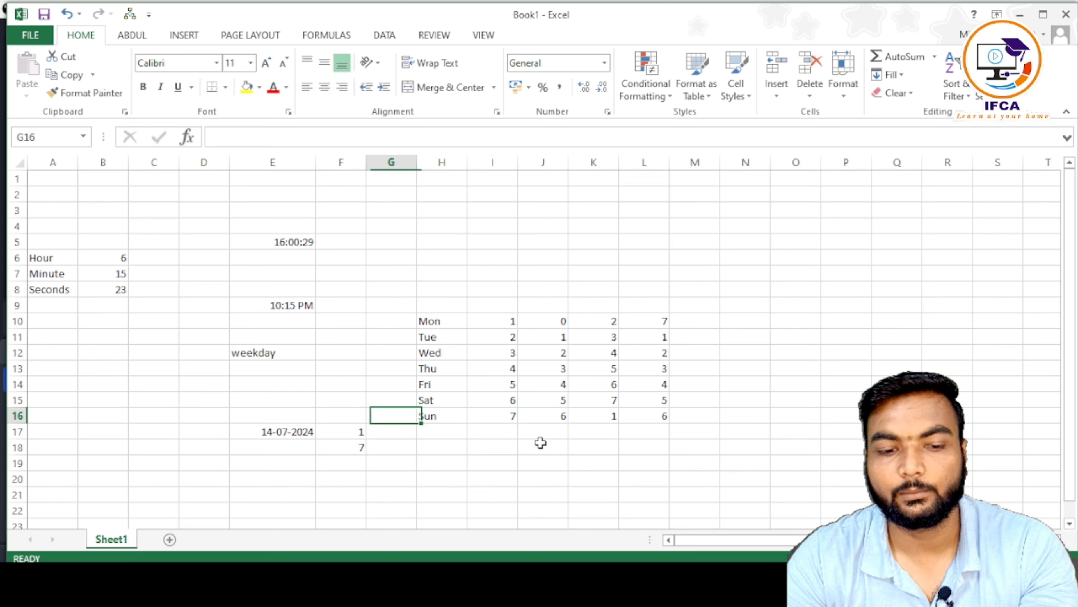
key("Down")
key("Down")
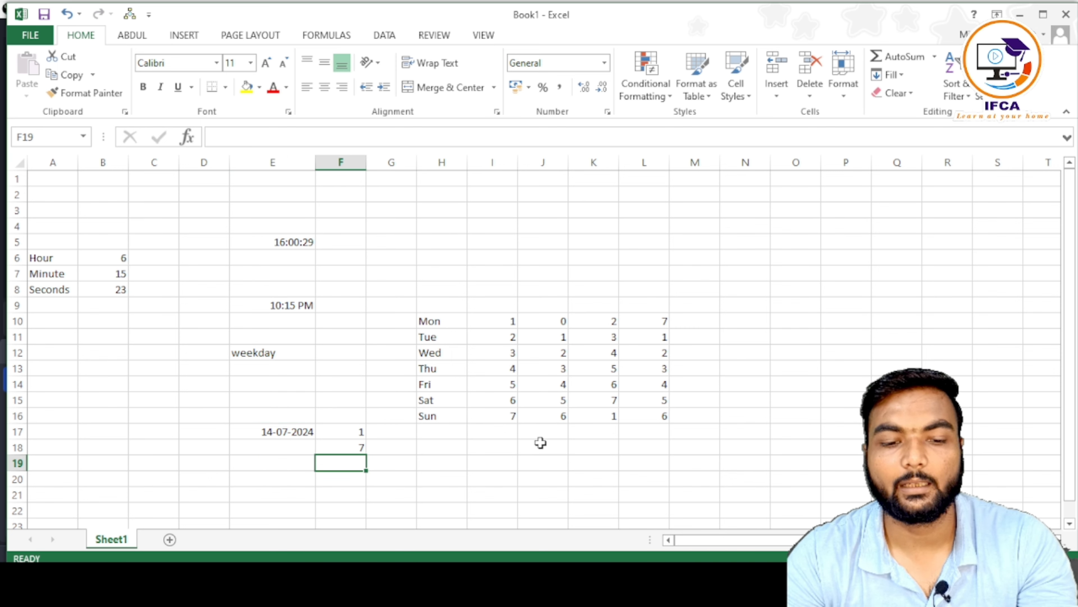
type("=week")
key("Tab")
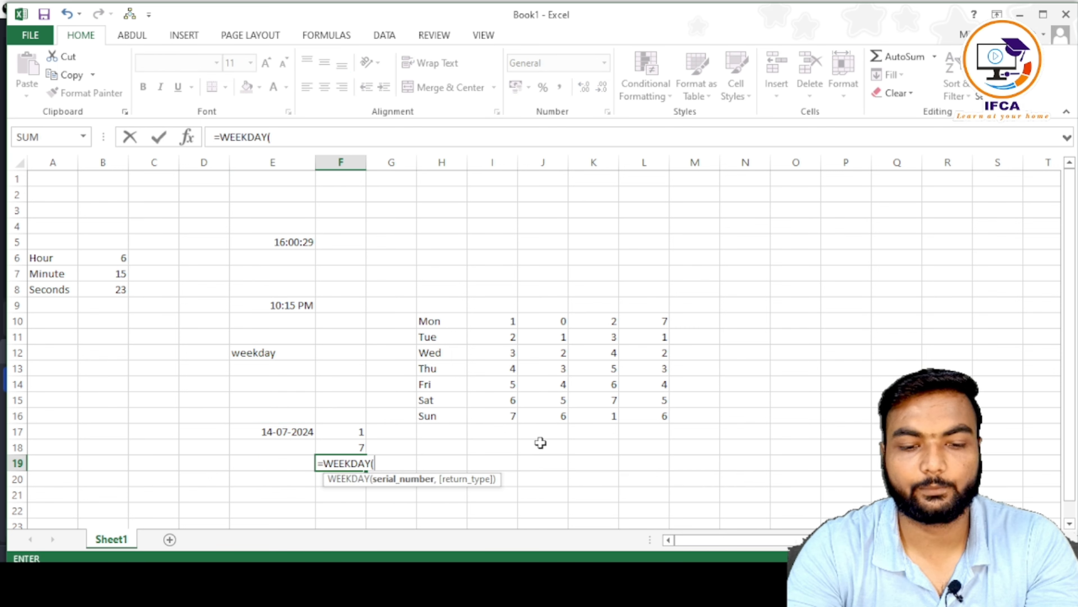
key("Up")
key("Up")
key("Left")
type(",")
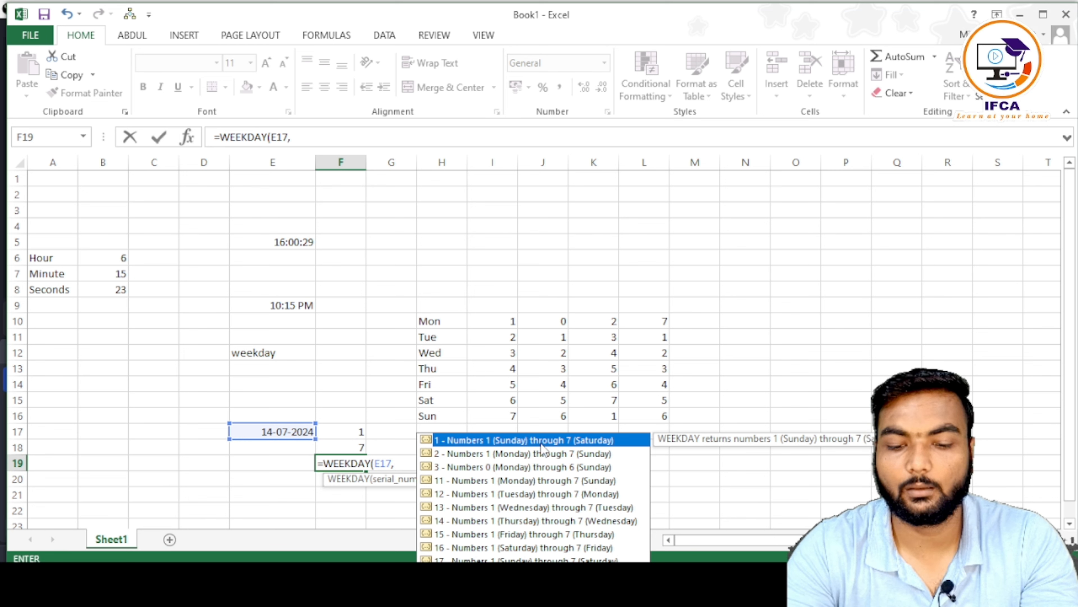
key("Down")
key("Down")
key("Down")
key("Down")
key("Tab")
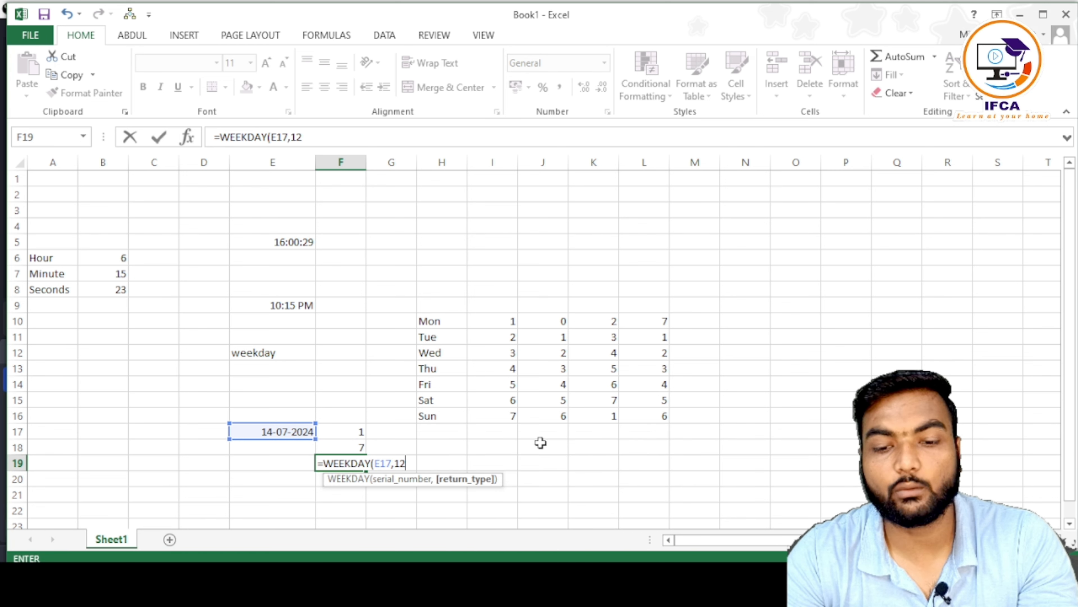
key("Return")
key("Up")
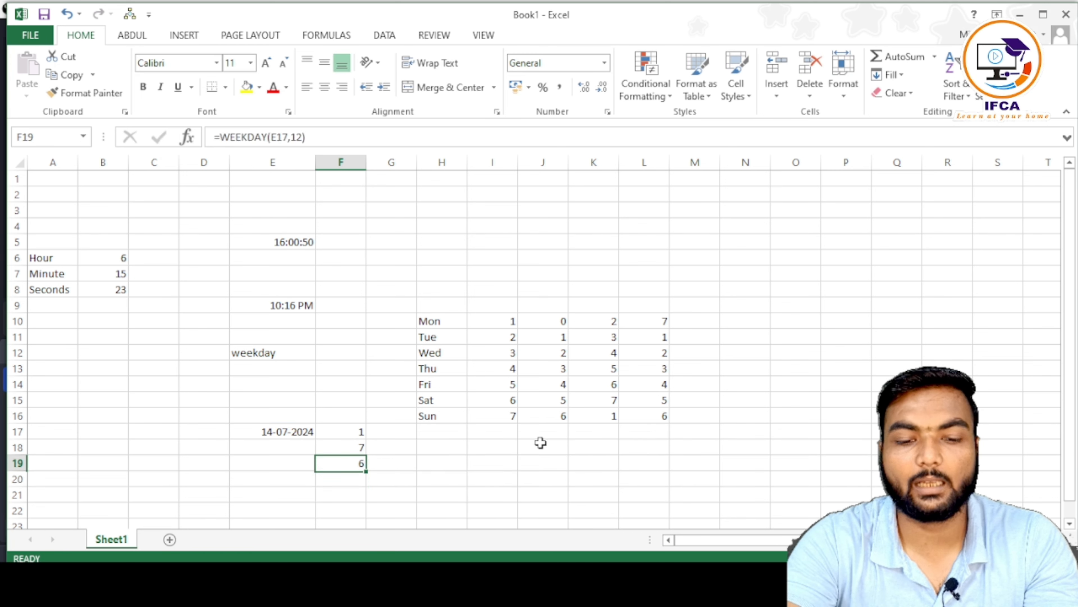
Step: Check column L of the numbering table for the Sunday number to compare with the WEEKDAY result in F19
key("Right")
key("Right")
key("Up")
key("Up")
key("Up")
key("Up")
key("Up")
key("Up")
key("Up")
key("Up")
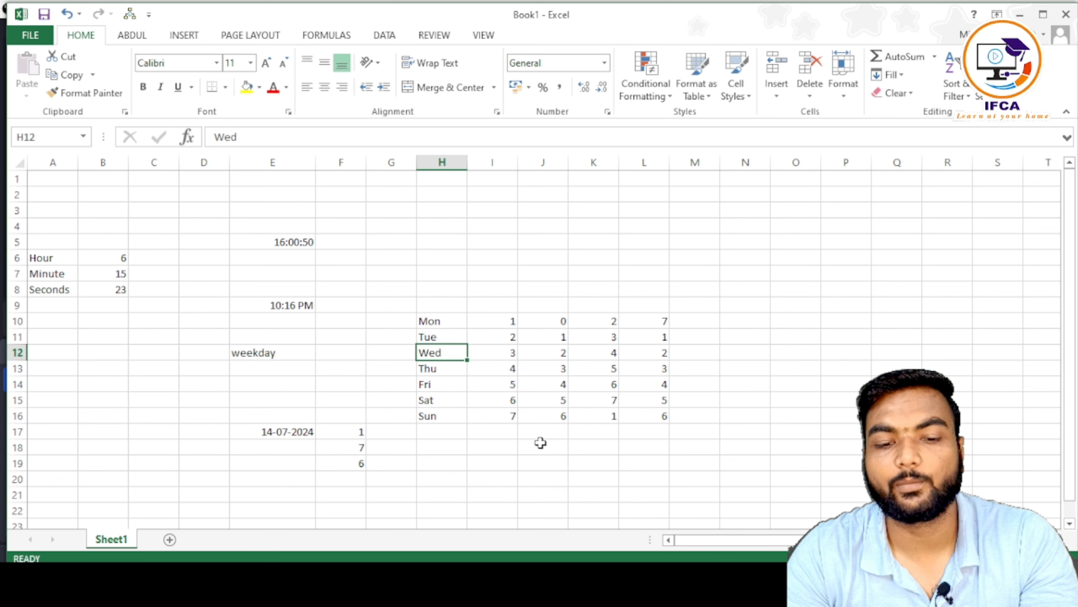
key("Right")
key("Right")
key("Right")
key("Right")
key("Down")
key("Down")
key("Down")
key("Down")
key("Down")
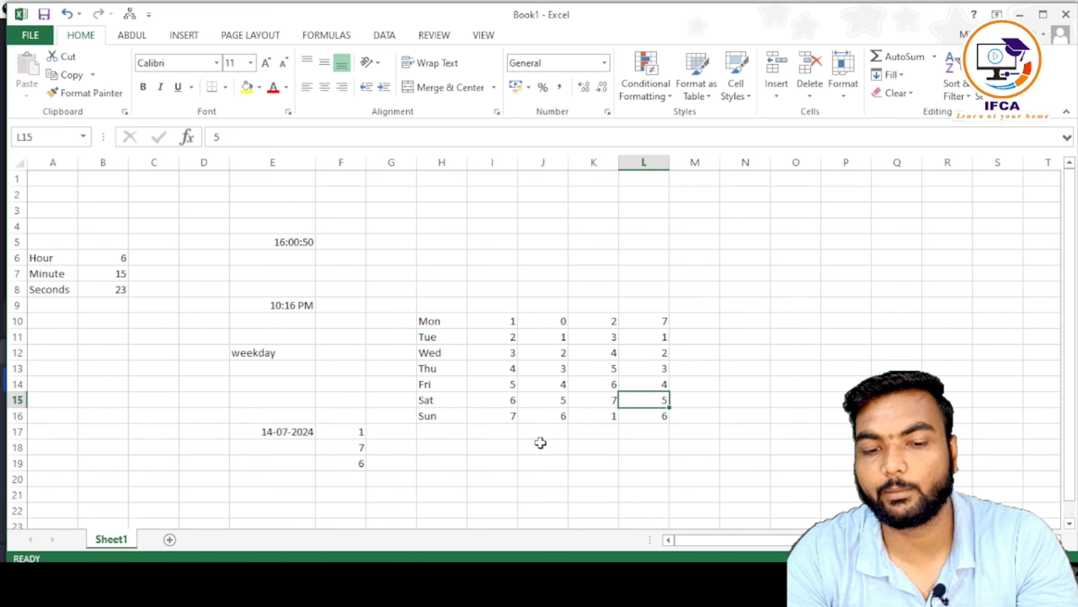